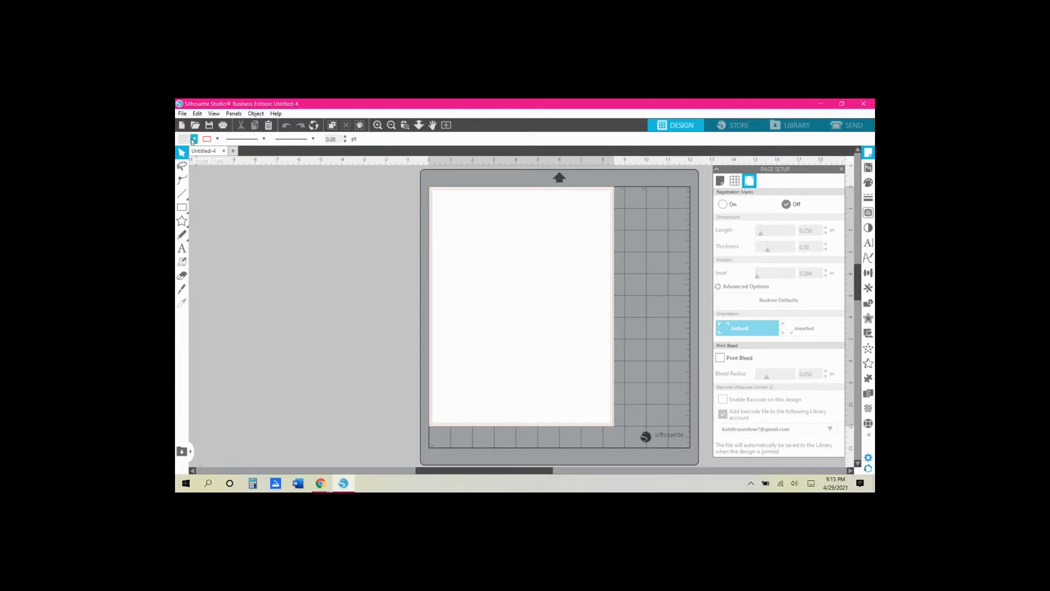
- Turn on registration marks in the page setup of the letter-size design
left_click(182, 208)
left_click(841, 170)
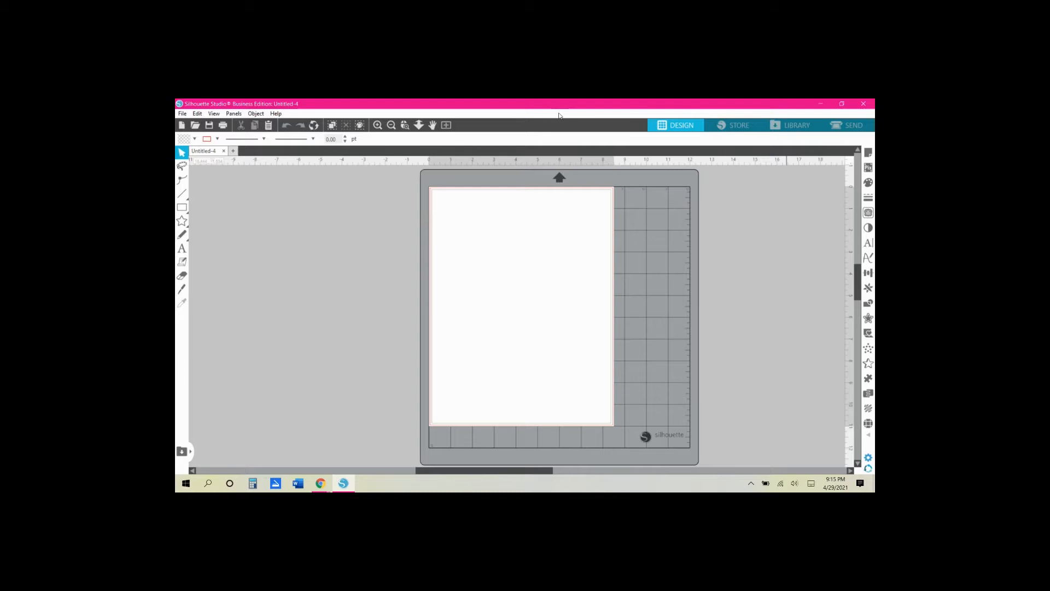
left_click(868, 157)
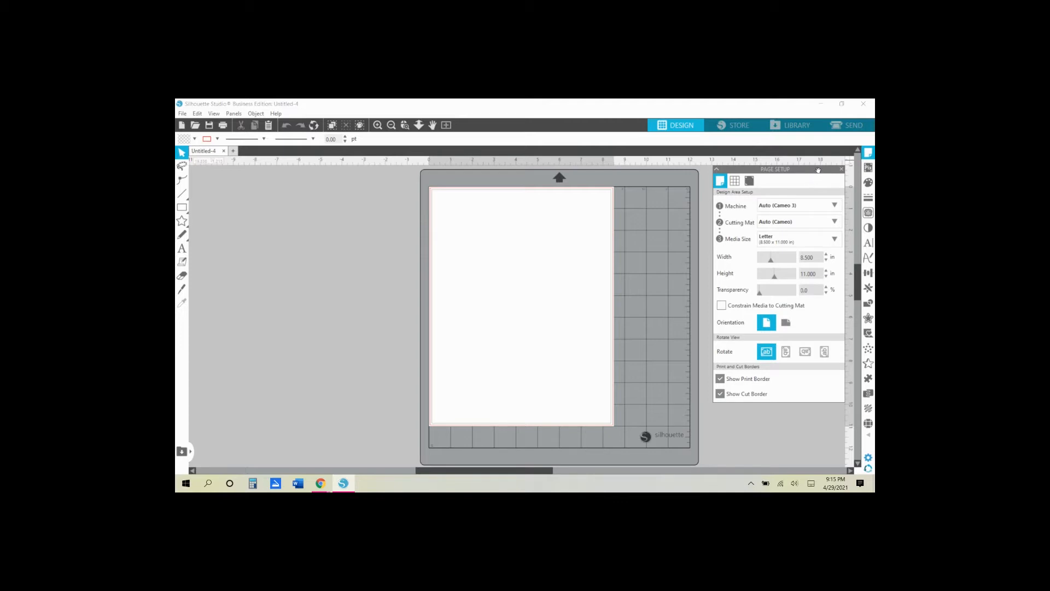
left_click(750, 181)
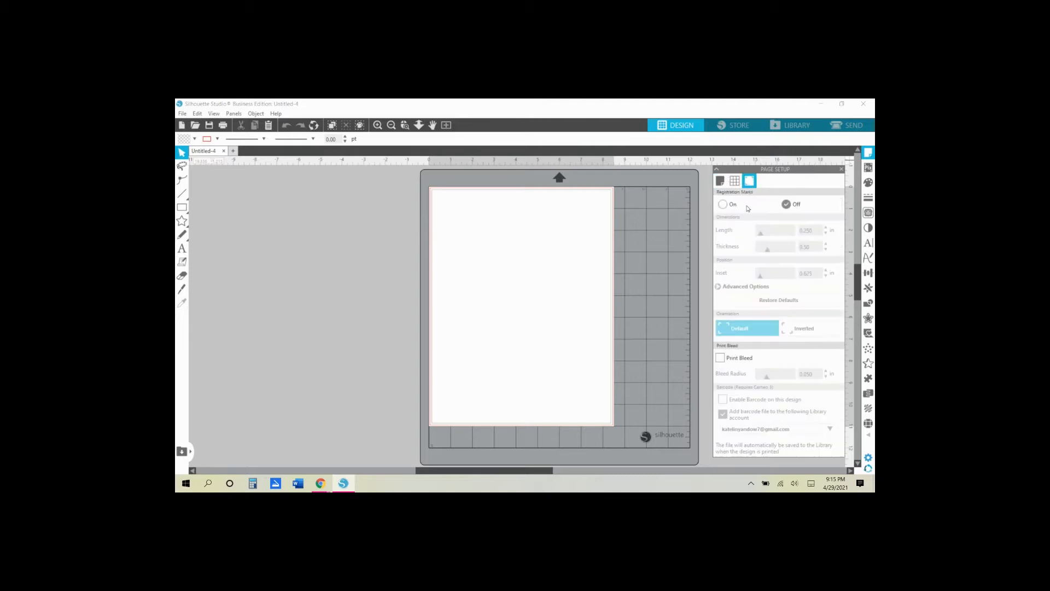
left_click(723, 204)
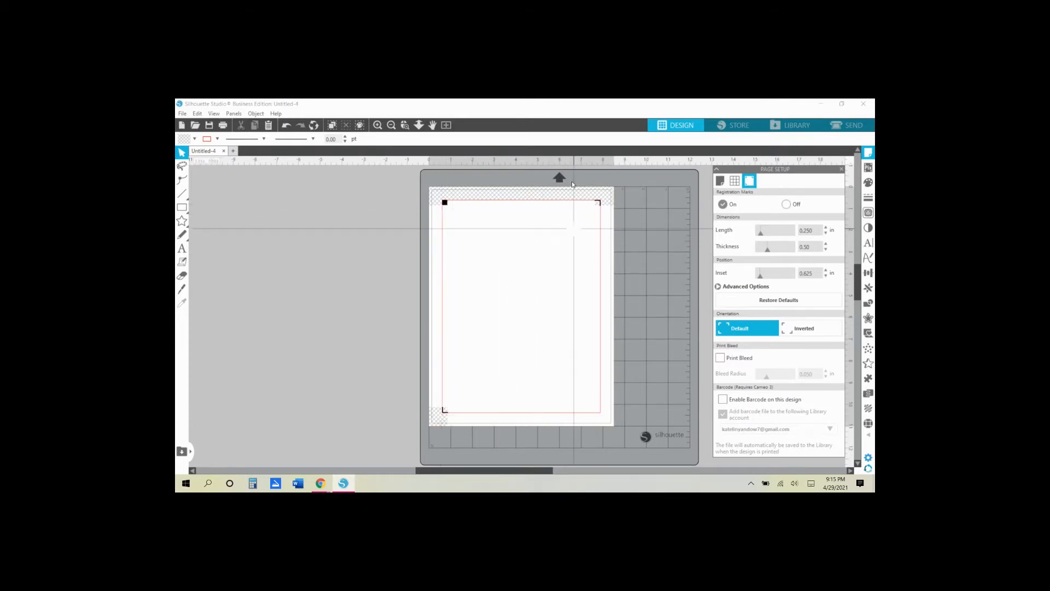
- Reduce the registration marks to a length of 0.197 in, a thickness of 0.30 and an inset of 0.394 in
left_click_drag(761, 233, 724, 236)
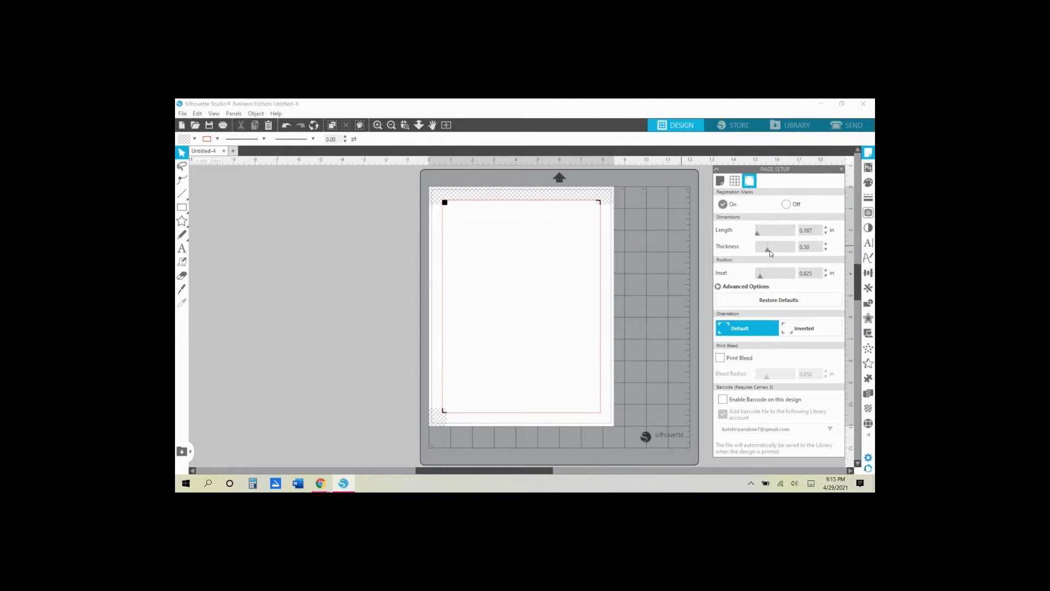
left_click_drag(768, 250, 758, 249)
left_click_drag(760, 276, 806, 279)
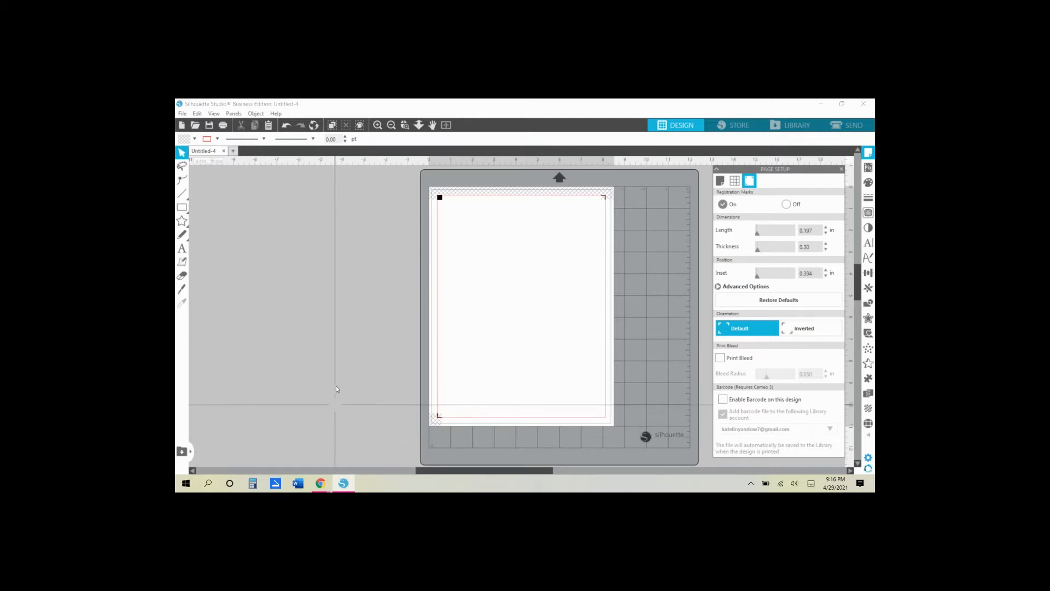
- Draw a circle about 2.65 in across in the page's upper-left area, inside the registration marks
left_click(182, 206)
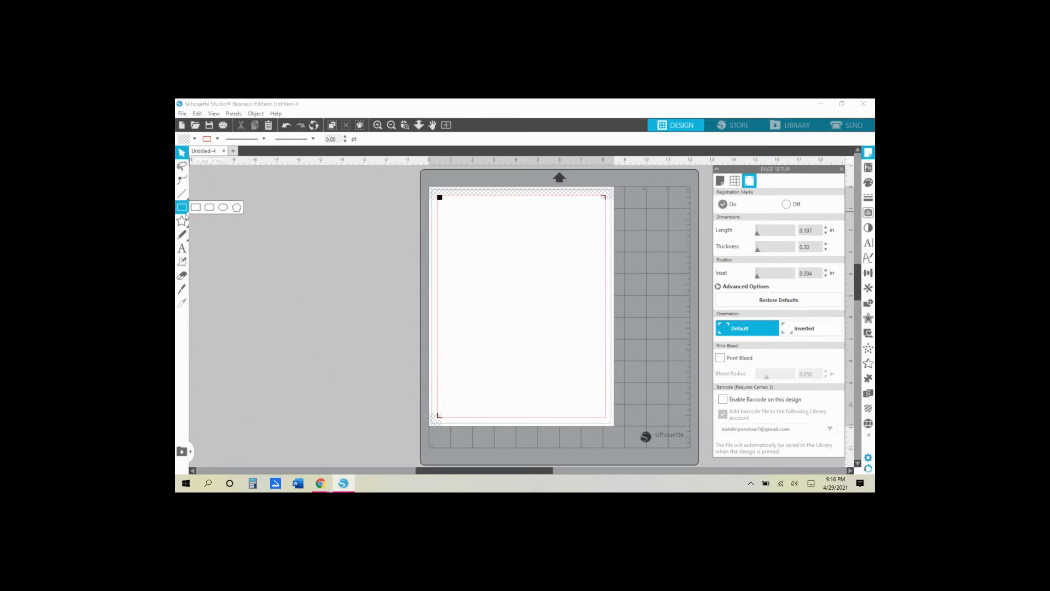
left_click(221, 208)
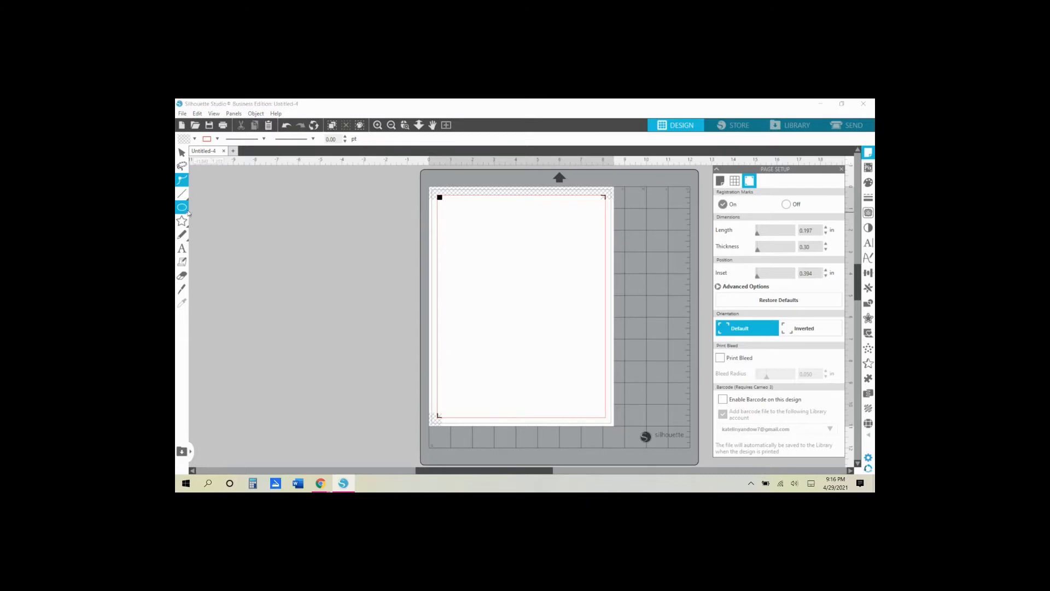
mouse_move(187, 212)
left_click(223, 208)
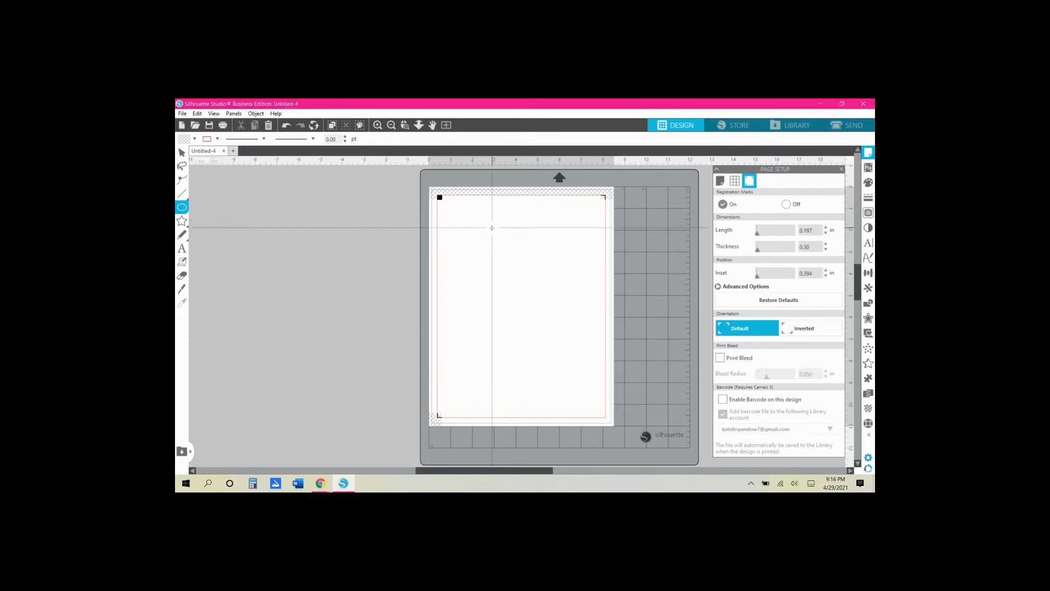
left_click_drag(448, 204, 512, 269)
left_click(182, 152)
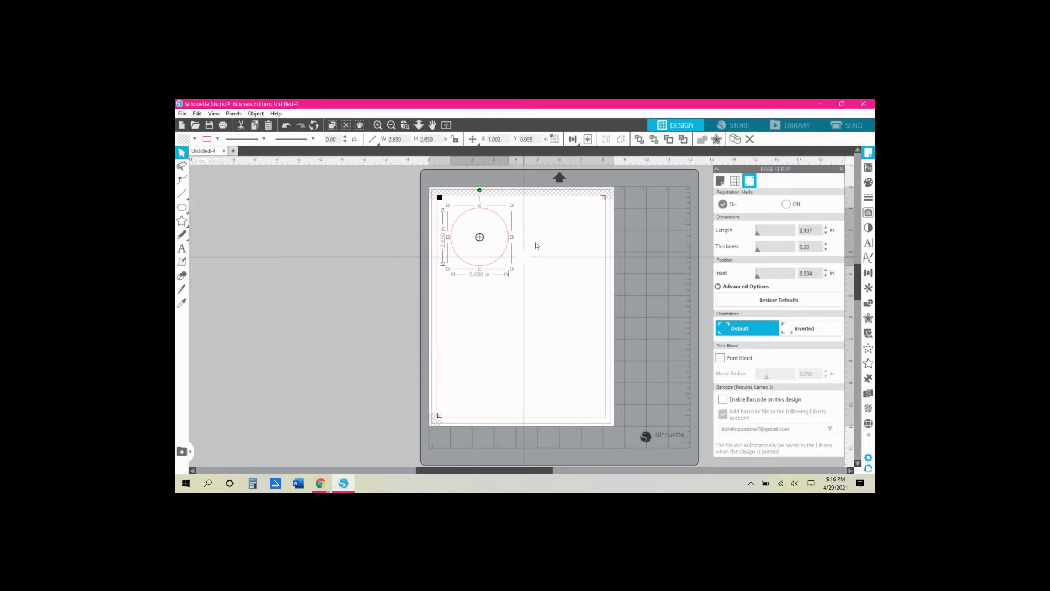
- Resize the circle to 3 in across and shift it slightly toward the page's upper-left corner
double_click(381, 139)
type("3")
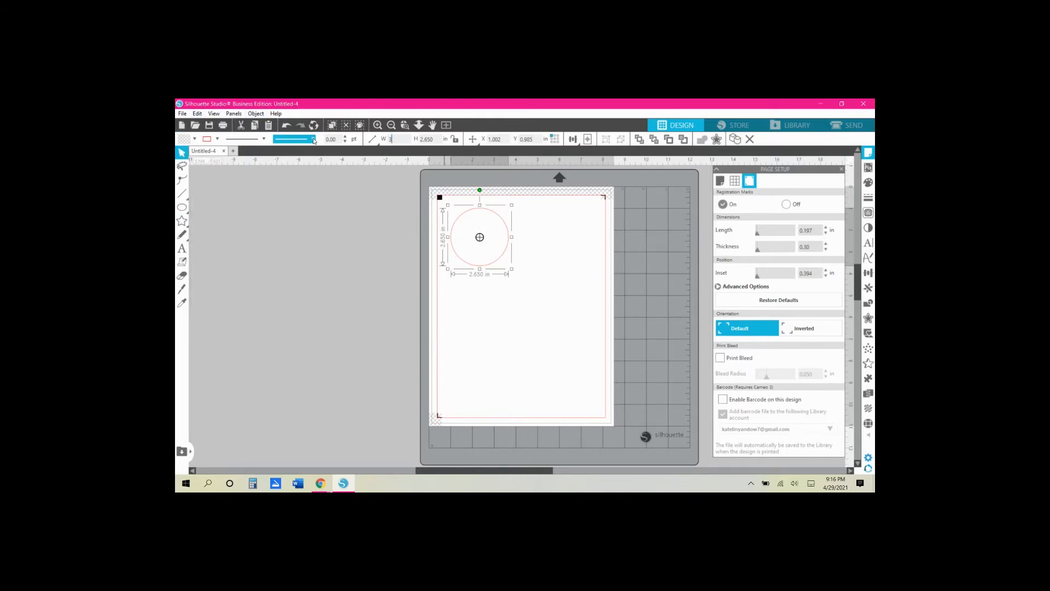
key("Tab")
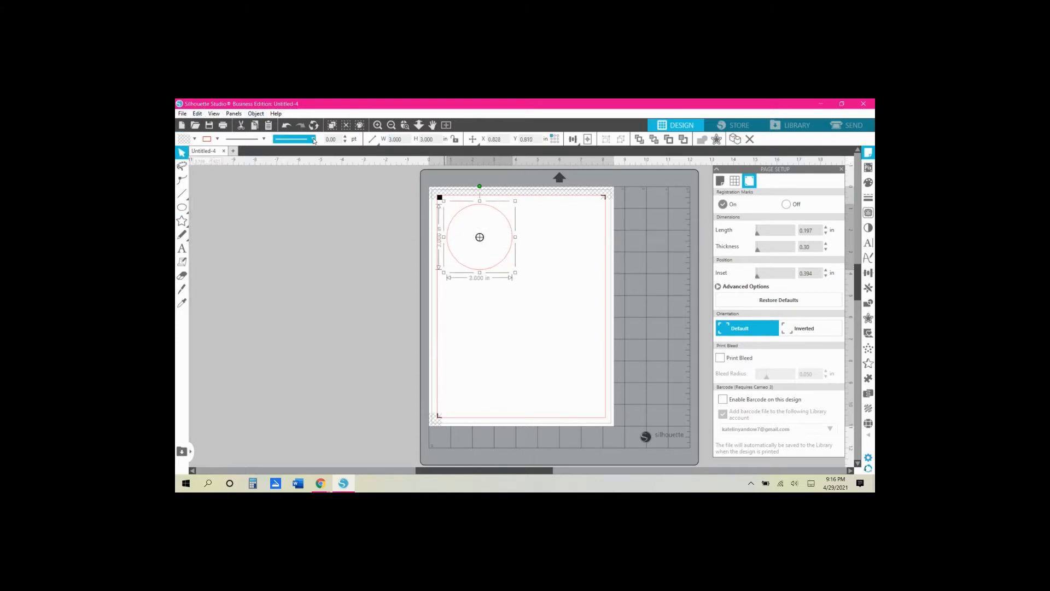
left_click(508, 298)
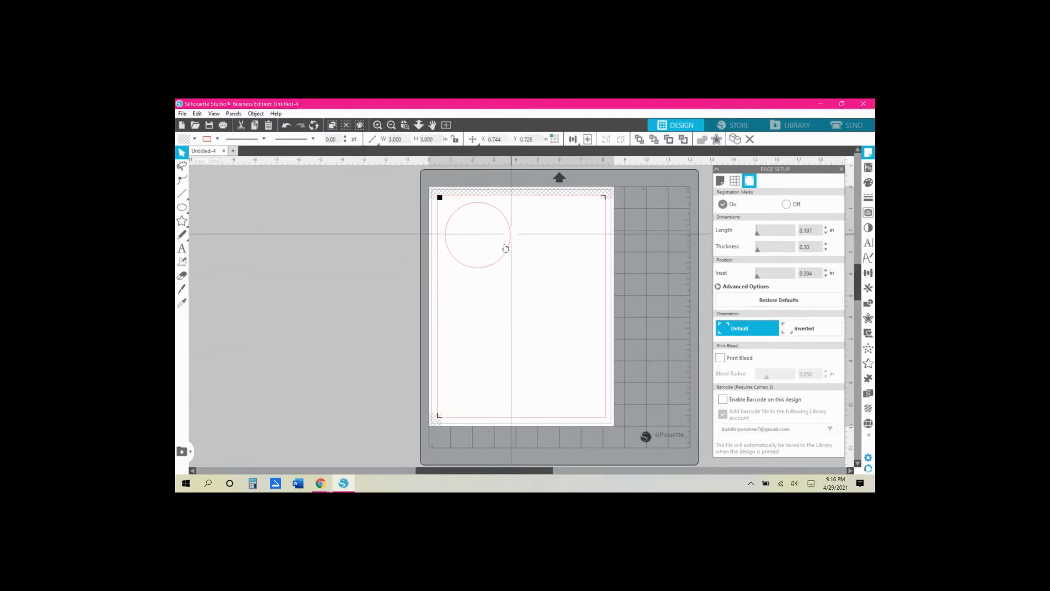
- Switch to Chrome and search Google for "crayon background" in a new tab
left_click(329, 484)
left_click(299, 447)
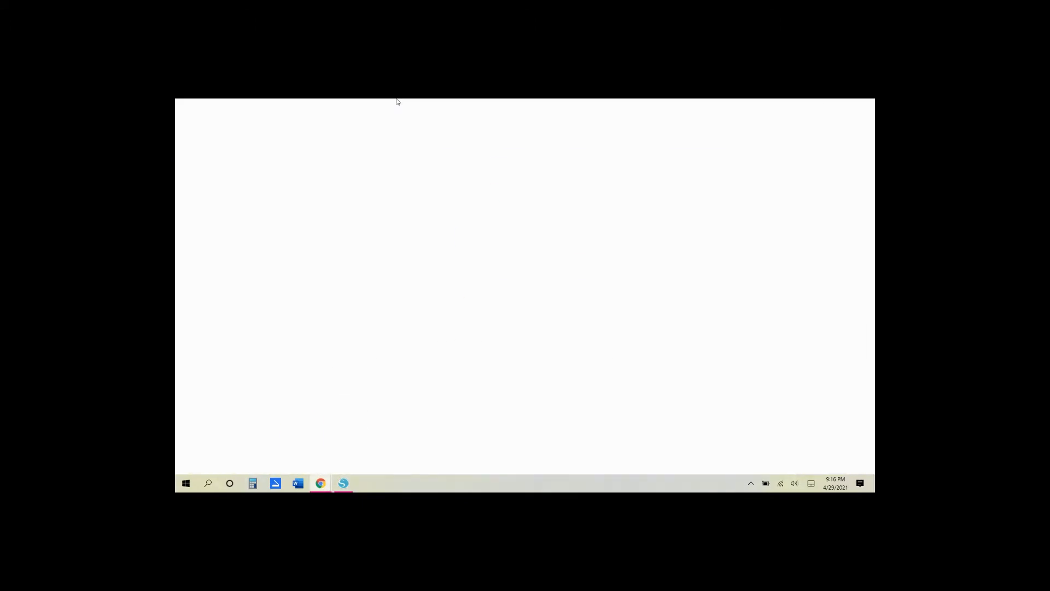
left_click(566, 108)
left_click(624, 106)
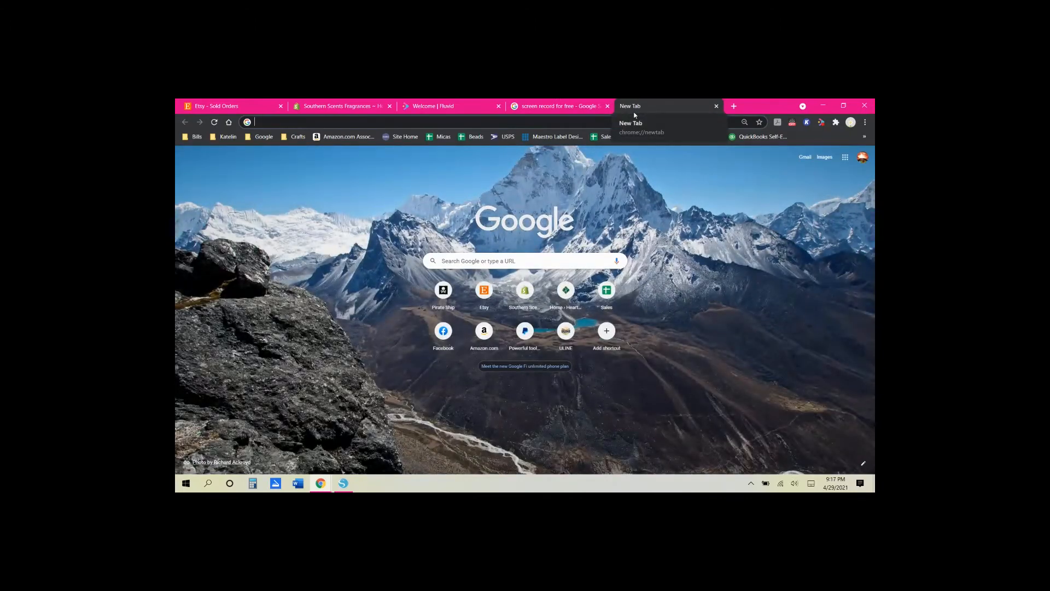
type("crayon background")
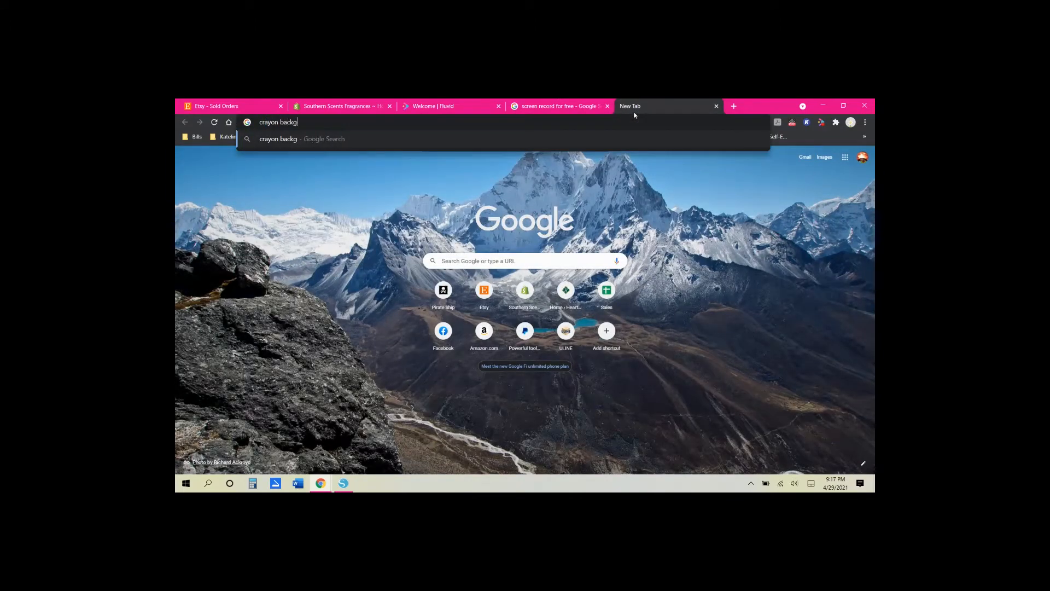
key("Return")
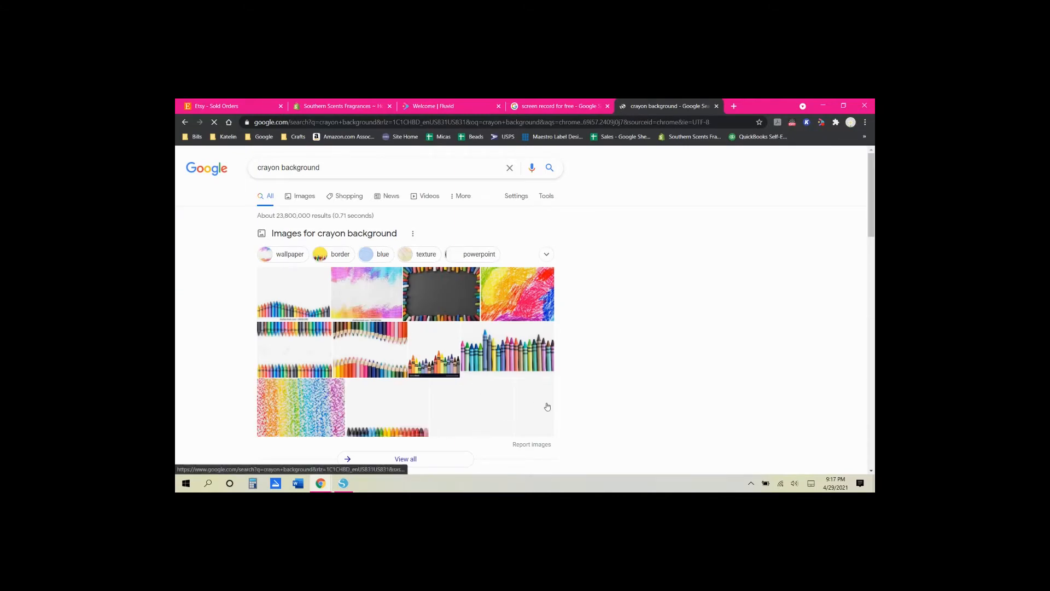
scroll(608, 389, "down", 1)
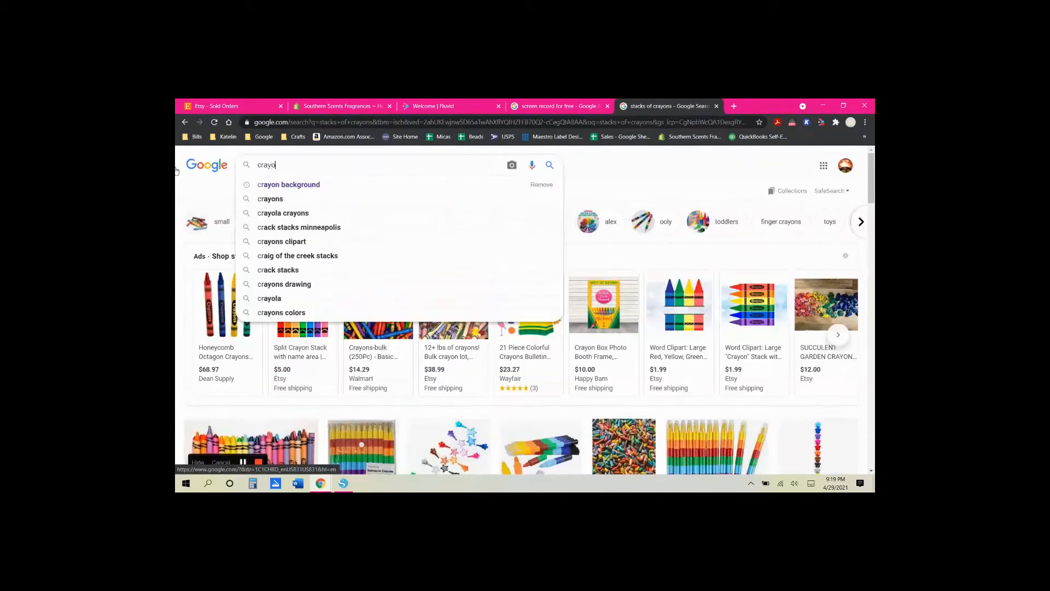
- Search Google Images for "crayons jpeg" and look through the results for a picture that can fill a circle
type("ns jpeg")
key("Return")
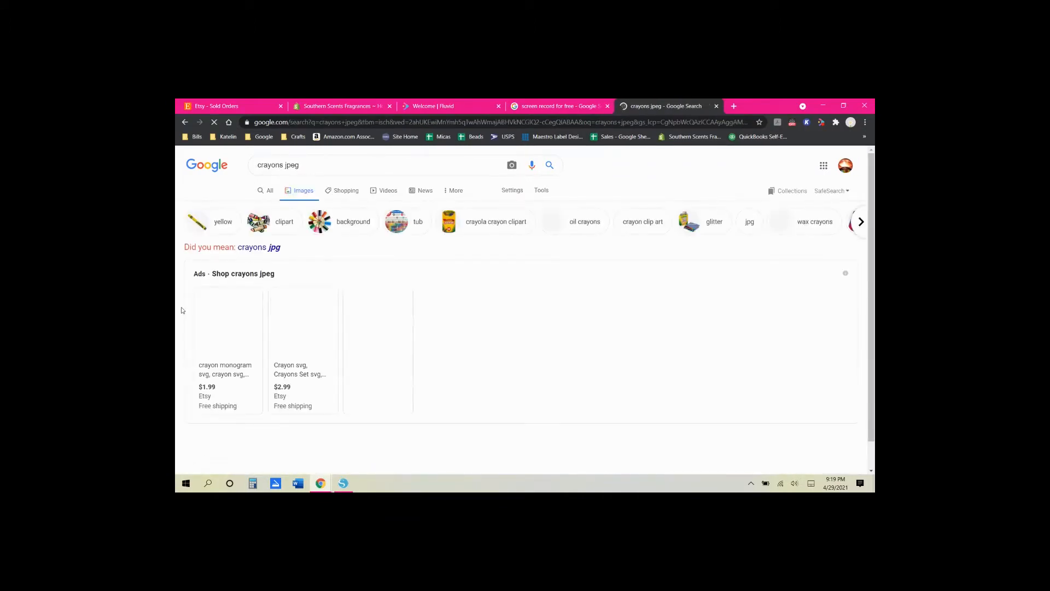
scroll(457, 455, "down", 5)
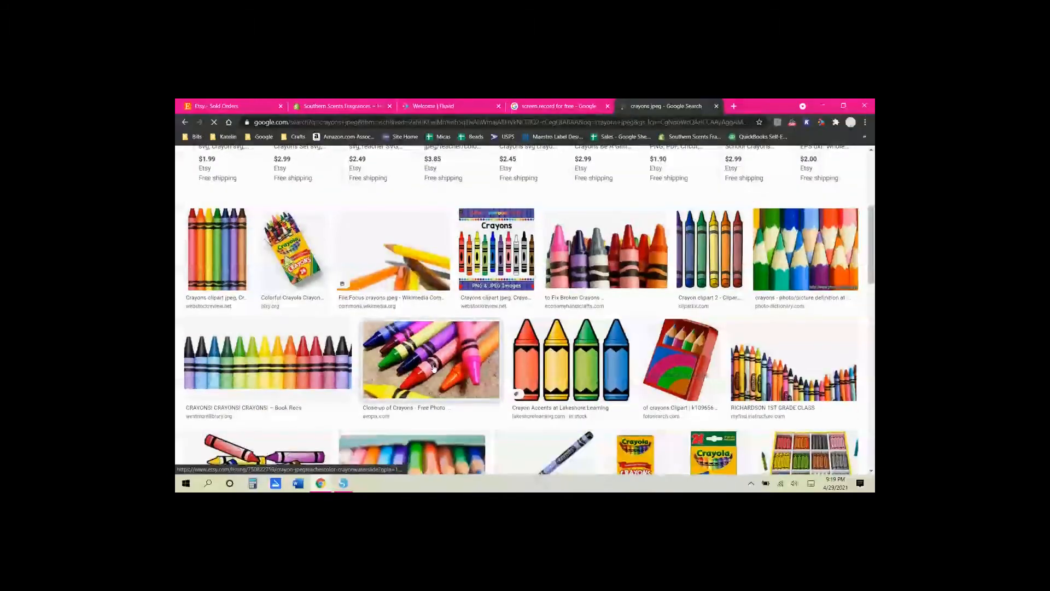
scroll(434, 369, "down", 6)
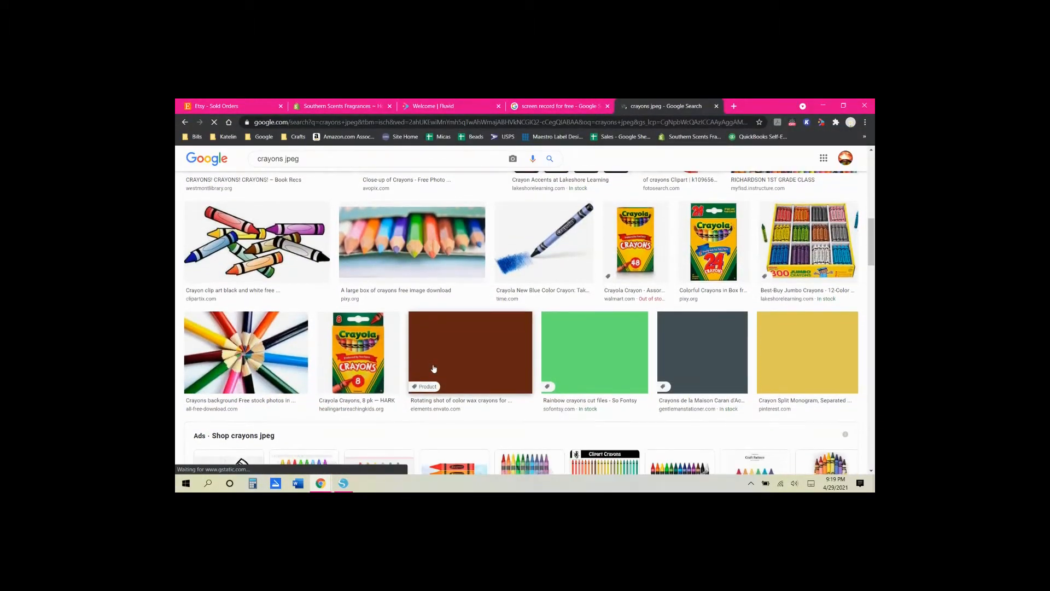
scroll(433, 369, "down", 3)
scroll(433, 368, "down", 5)
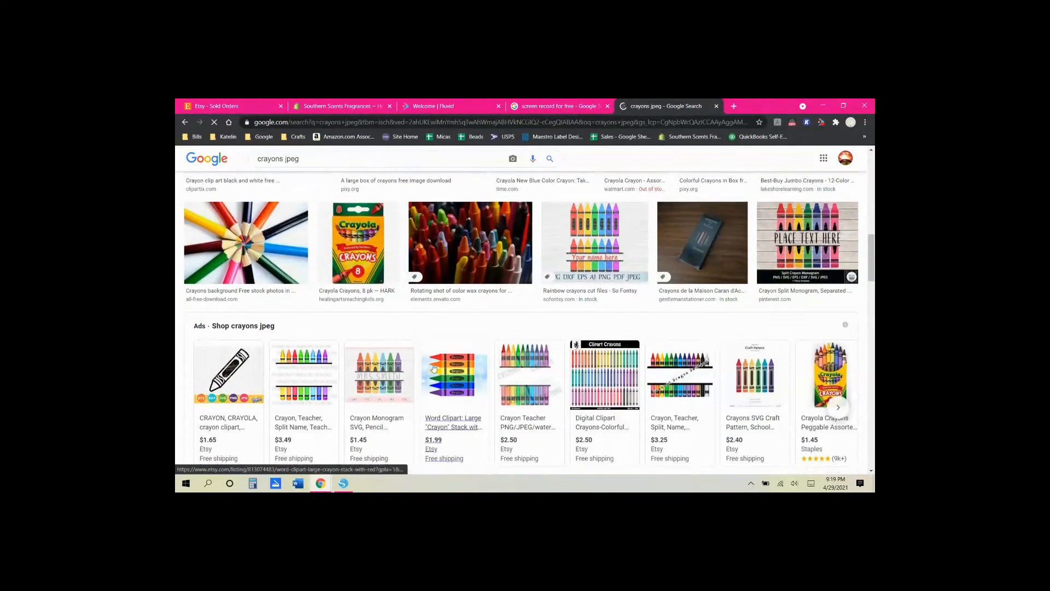
scroll(434, 369, "down", 4)
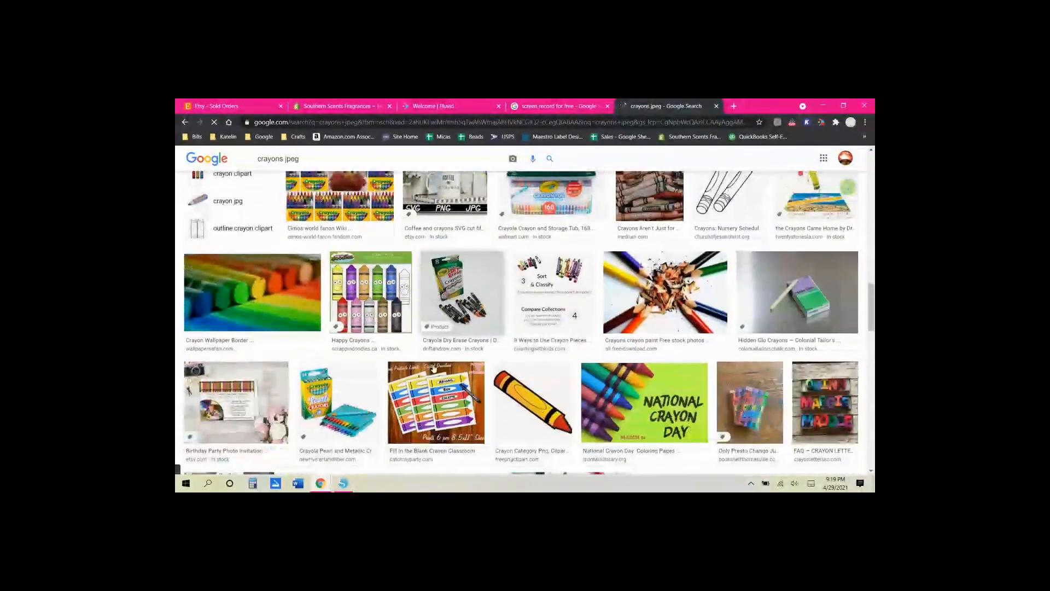
scroll(579, 370, "down", 10)
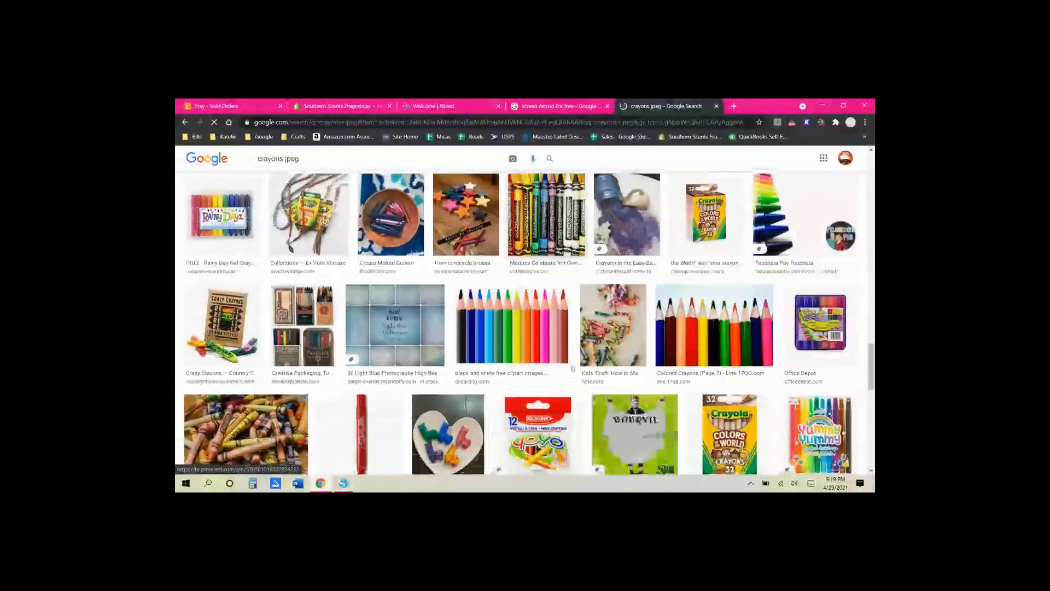
scroll(573, 369, "down", 5)
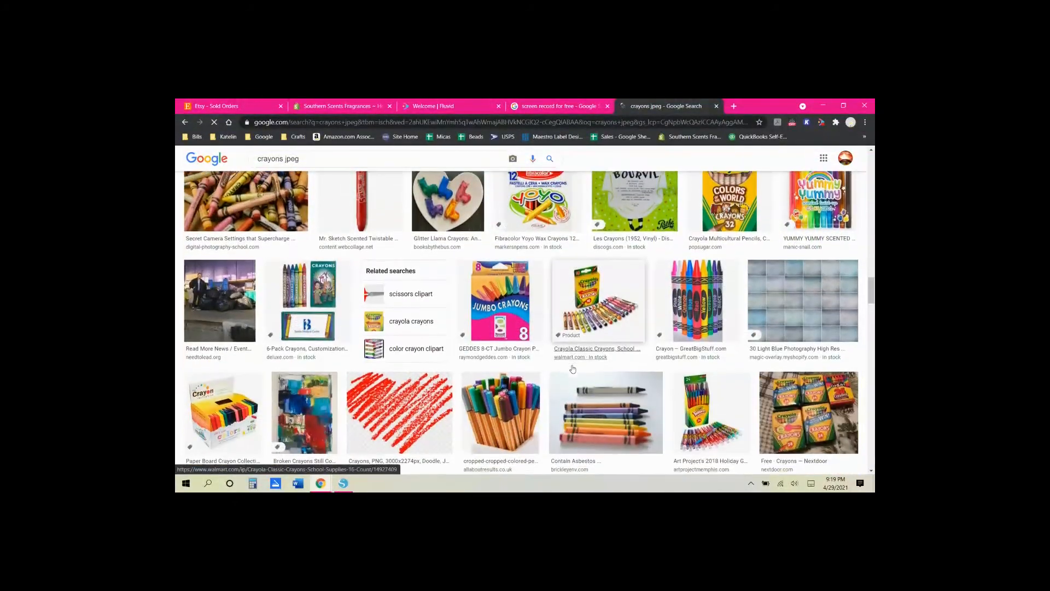
scroll(573, 368, "down", 4)
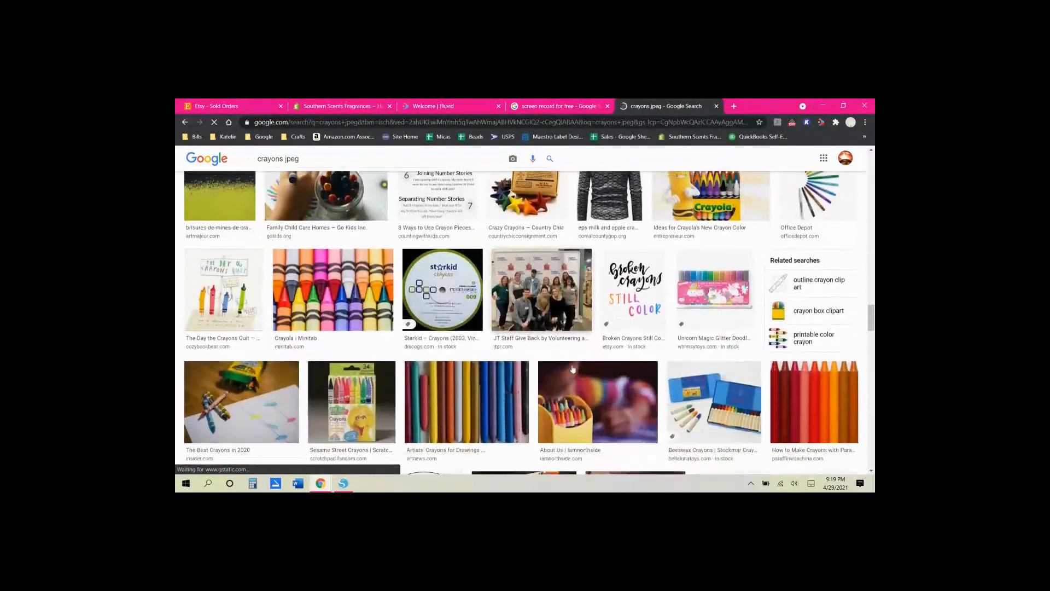
- Save the picture of two facing rows of colourful crayons to the Desktop as a JPEG named crayons
right_click(357, 282)
left_click(374, 367)
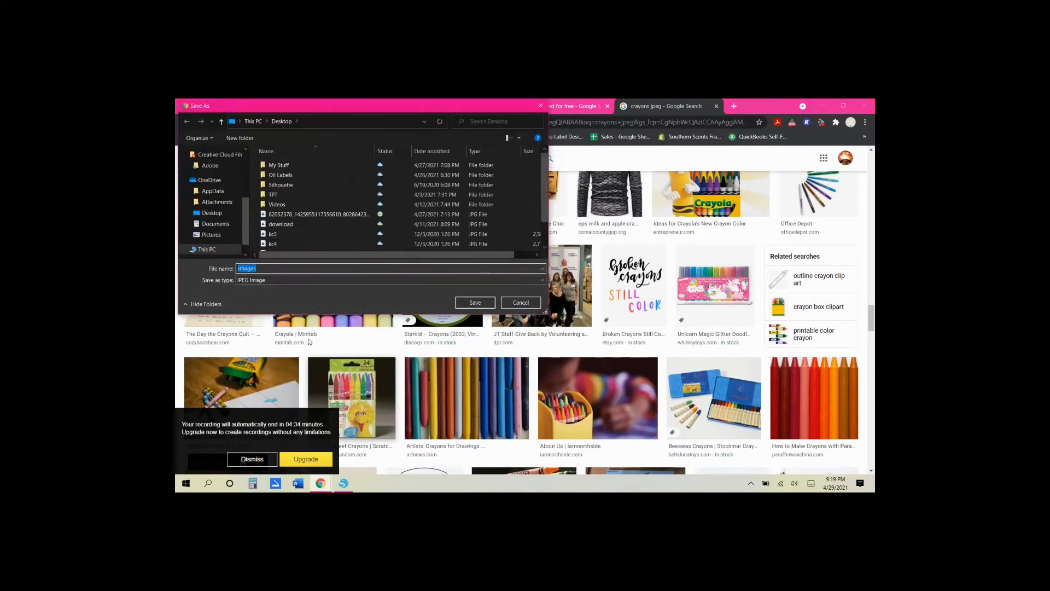
type("crayons")
key("Return")
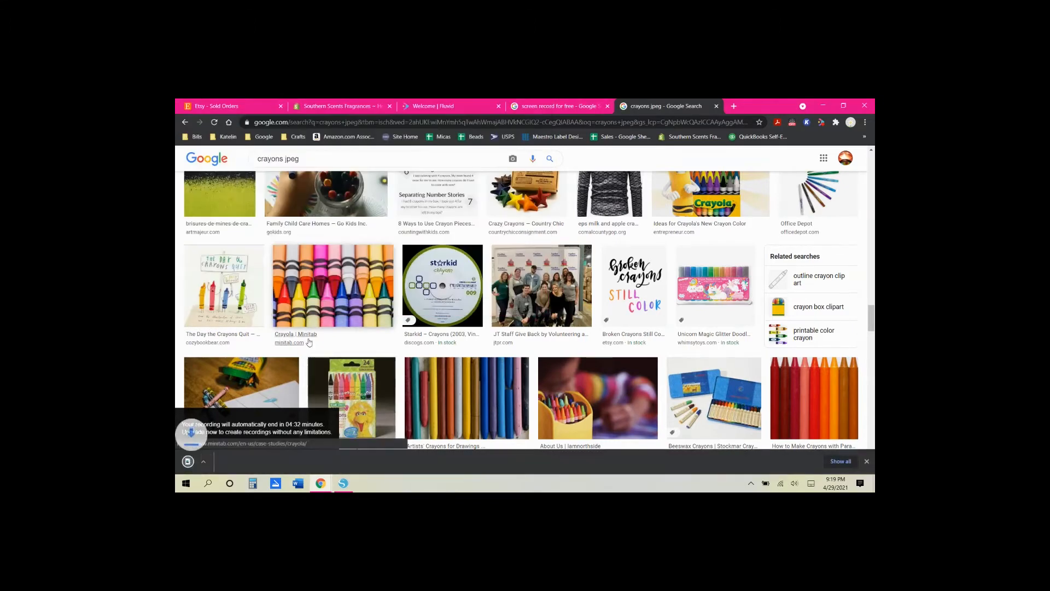
- Switch back to Silhouette Studio and fill the 3 in circle with the crayons image from the desktop
left_click(343, 483)
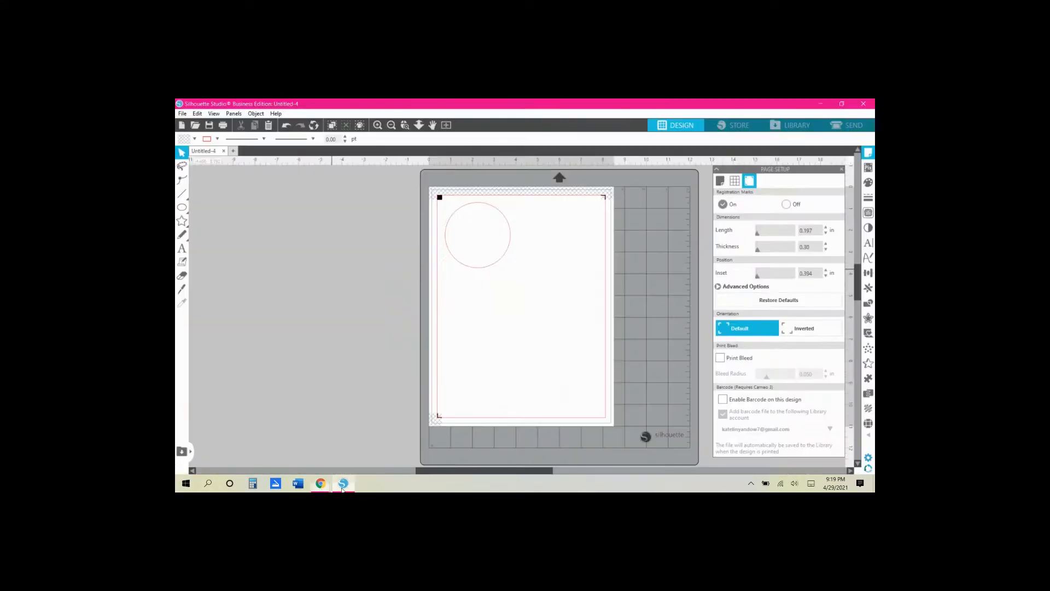
left_click(843, 102)
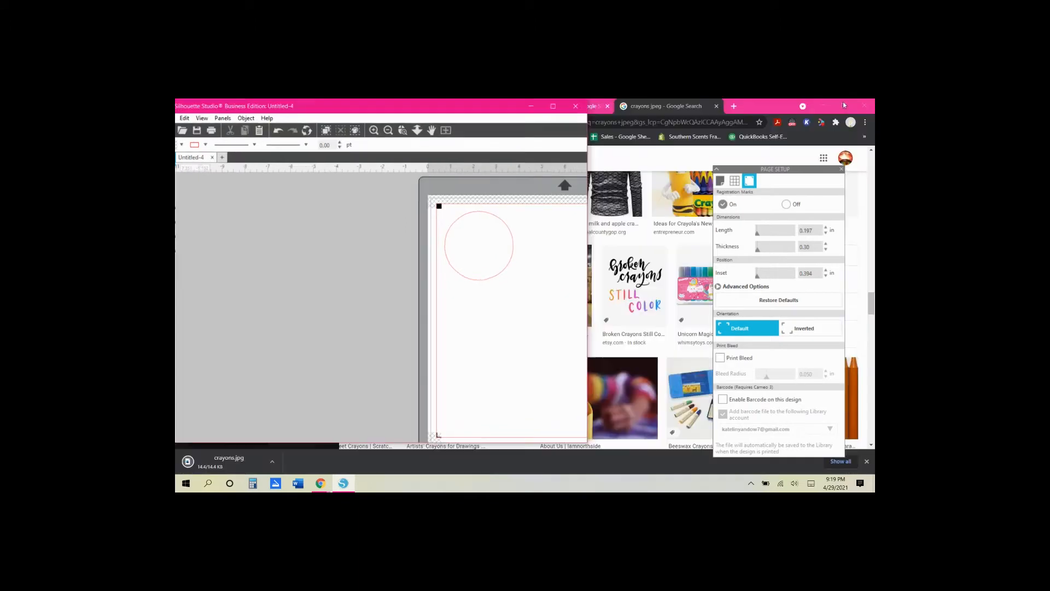
left_click(475, 105)
left_click_drag(473, 103, 624, 118)
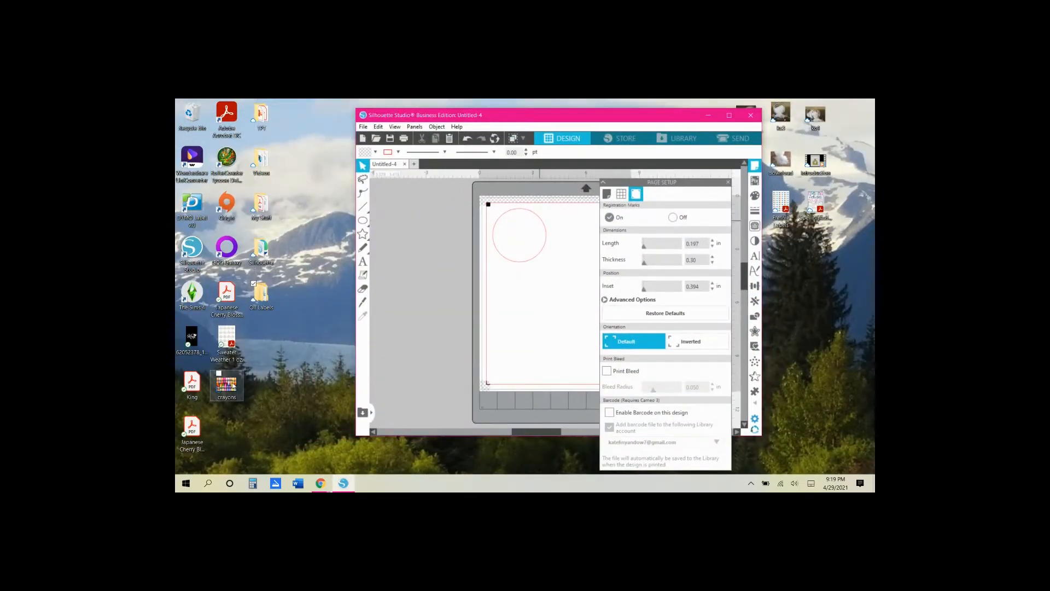
left_click_drag(241, 375, 506, 247)
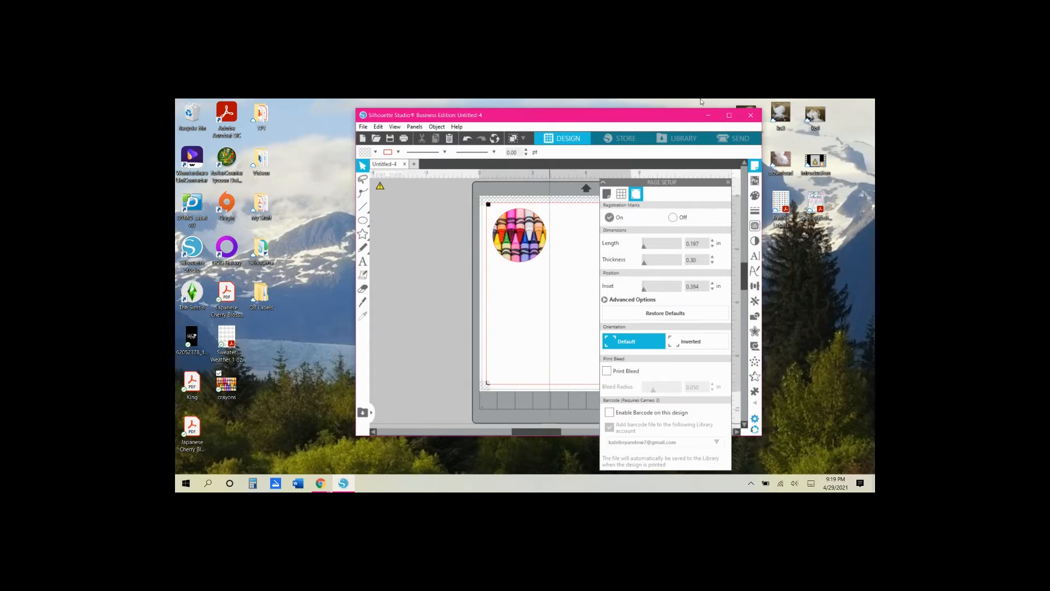
left_click(729, 116)
left_click(842, 170)
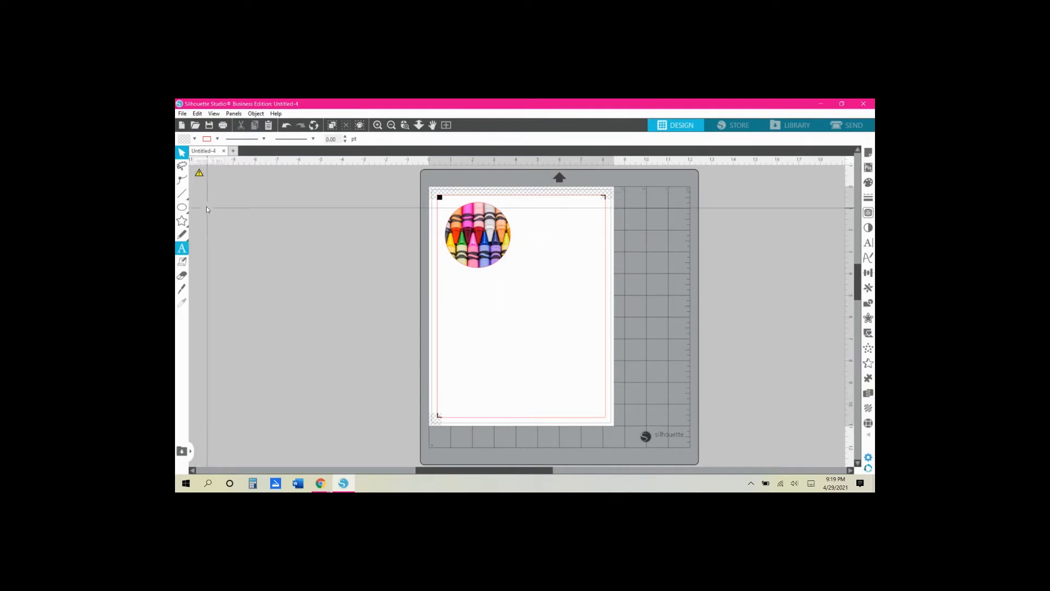
- Draw a second circle about 2.05 in across in the empty area left of the cutting mat
left_click(182, 208)
left_click(223, 207)
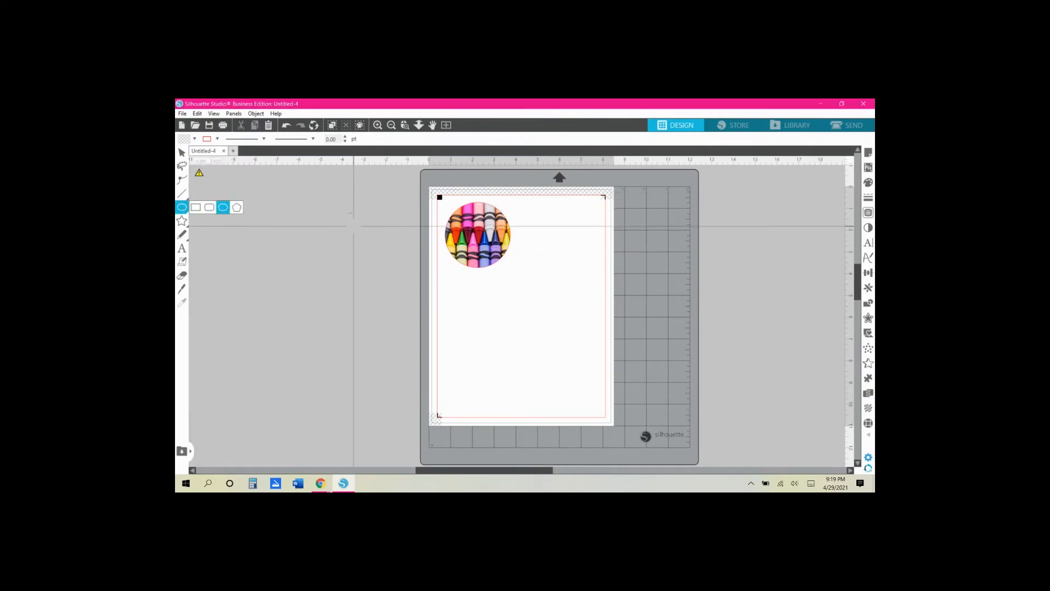
left_click_drag(348, 216, 399, 267)
left_click(183, 152)
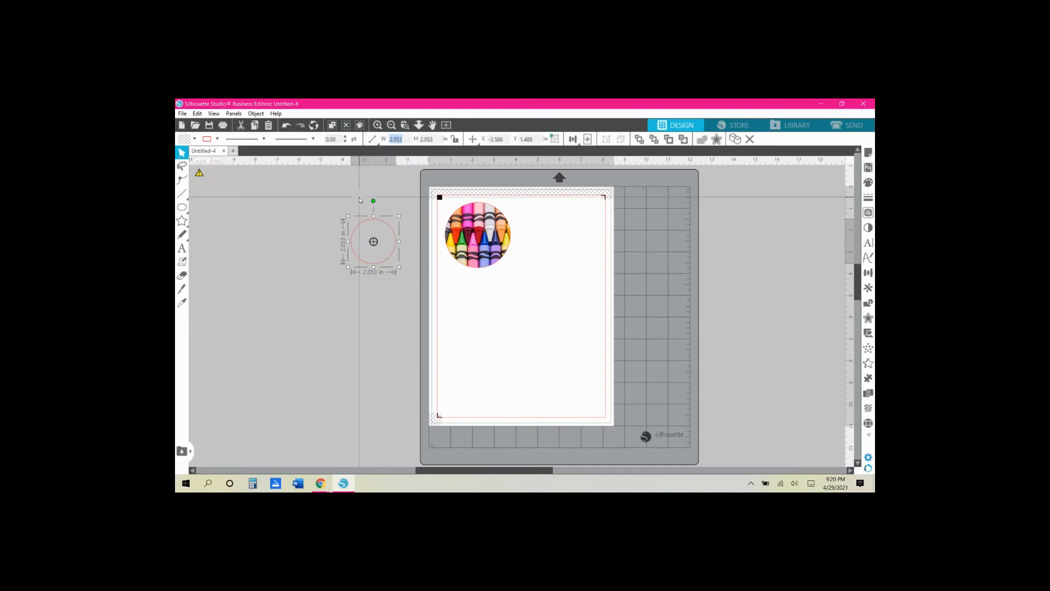
- Set the second circle's width and height to 2.5 in and fill it with white
type("2.5")
key("Return")
key("Return")
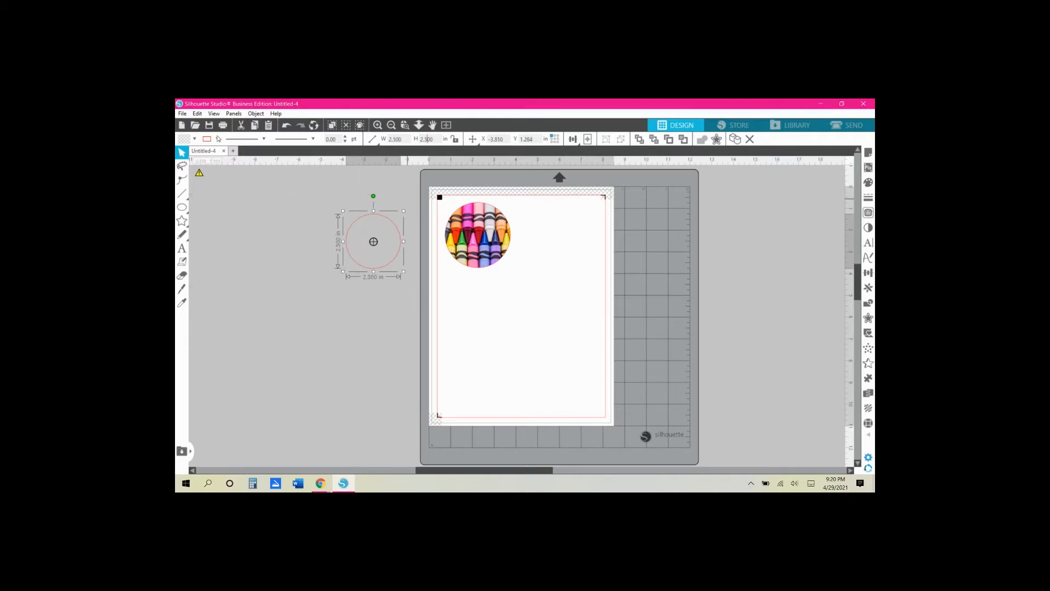
left_click(193, 139)
left_click(194, 153)
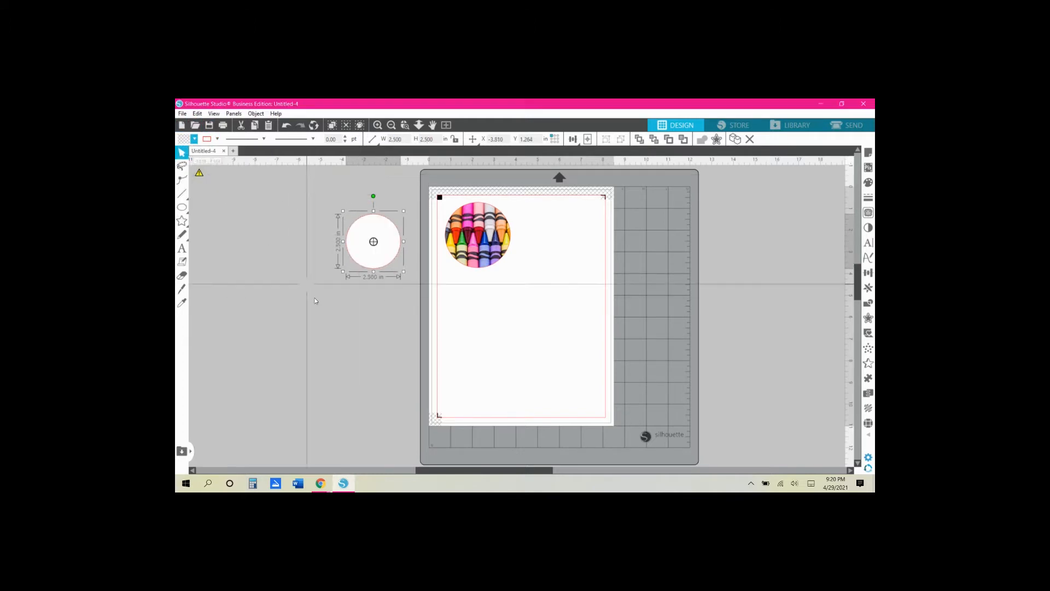
- Select both circles and centre them on each other so the white circle sits inside the crayon circle
left_click(324, 197)
left_click_drag(324, 194, 546, 323)
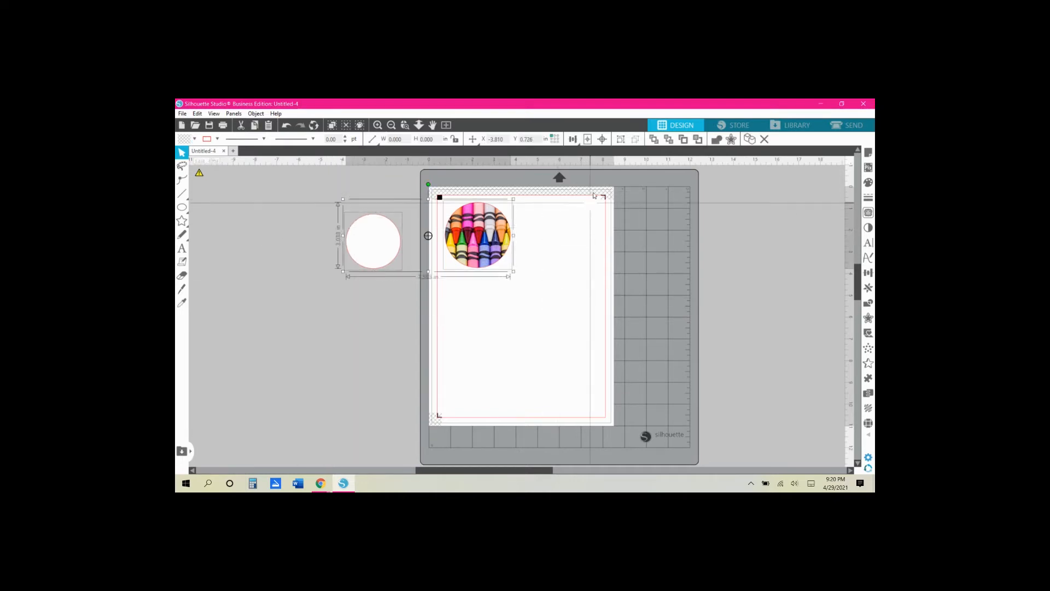
left_click(604, 139)
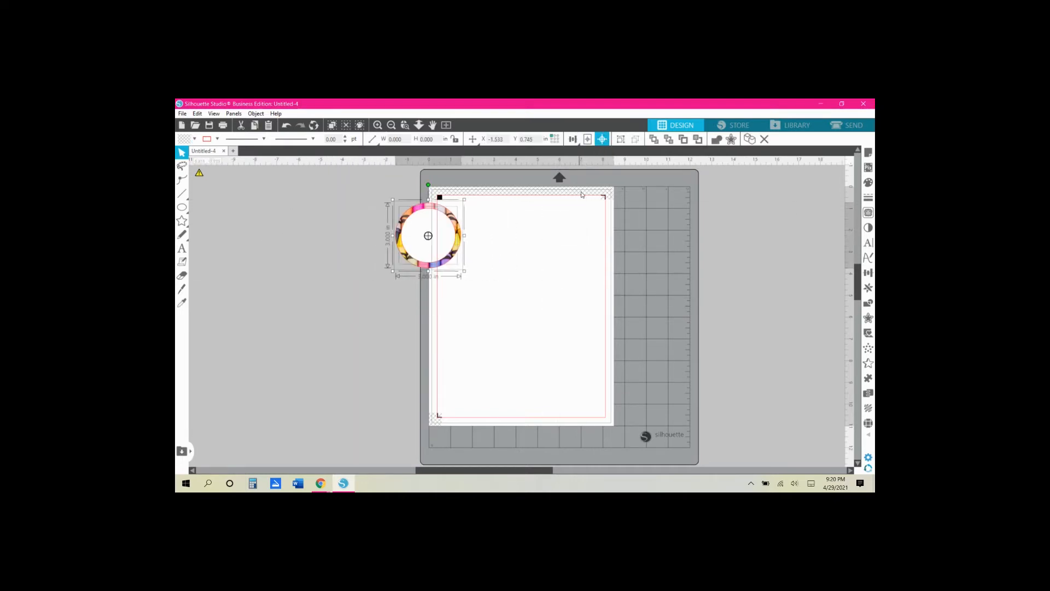
- Resize the white inner circle to 2 in, and move both circles inside the cut border near the page's upper-left registration mark
left_click(468, 300)
left_click(448, 222)
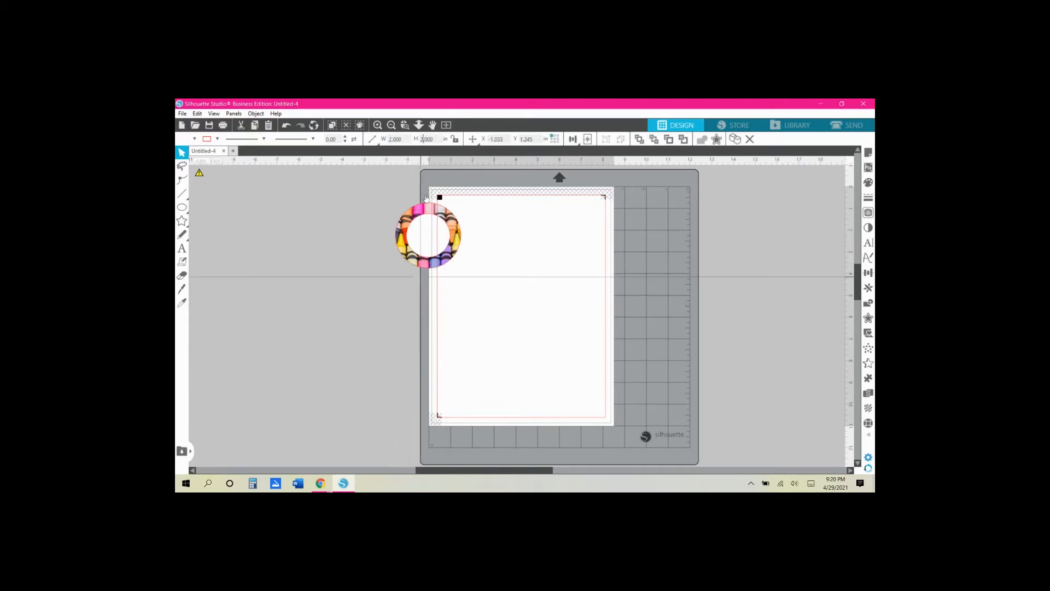
left_click_drag(385, 193, 447, 292)
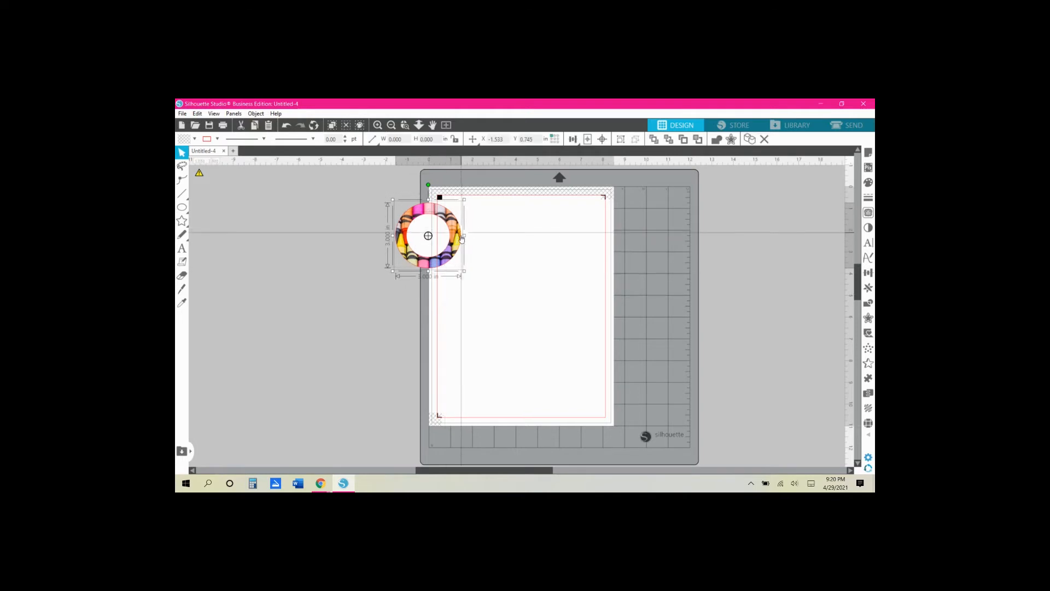
left_click_drag(458, 226, 499, 230)
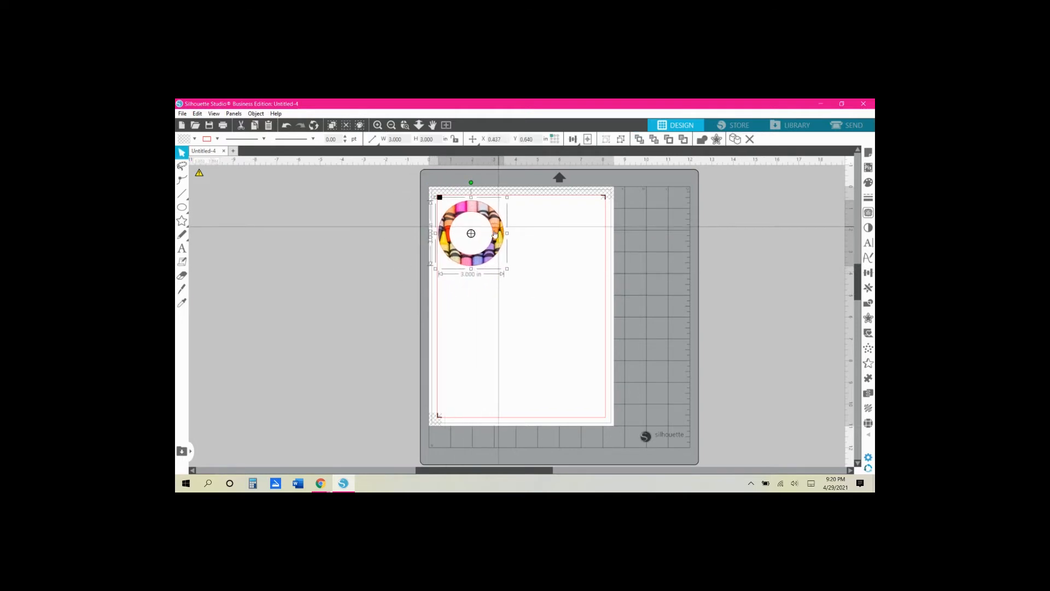
left_click(474, 330)
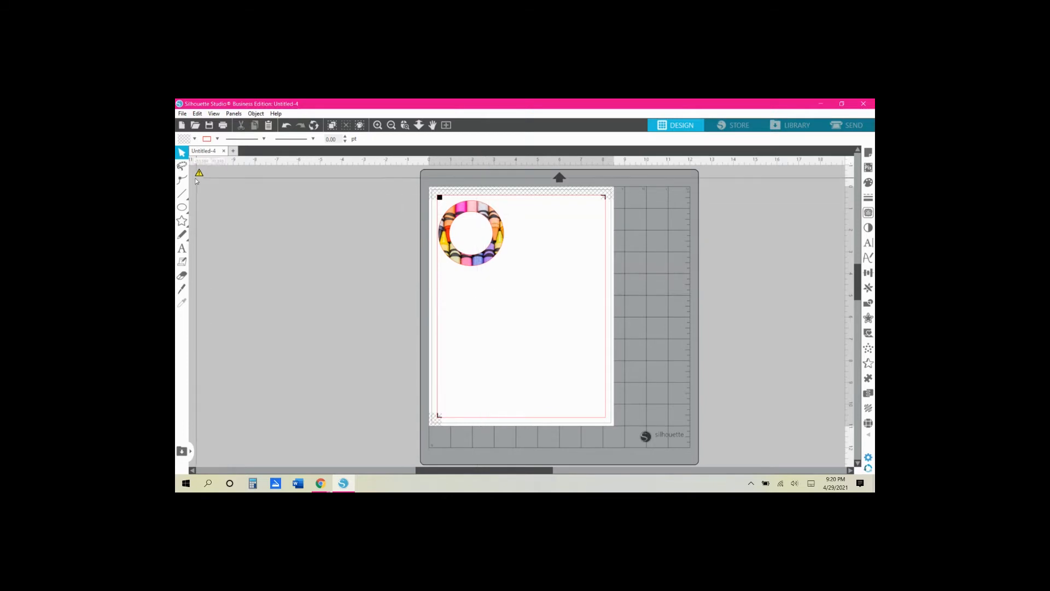
- Add the text "Teaching" in the empty area left of the cutting mat and set its font to Arial Rounded MT Bold
left_click(183, 249)
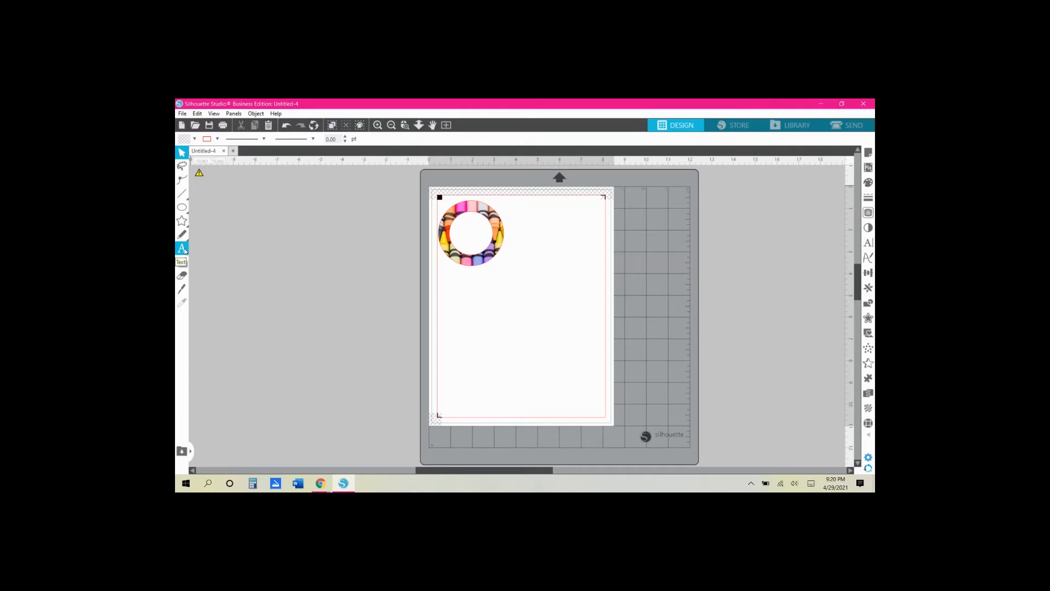
left_click(183, 250)
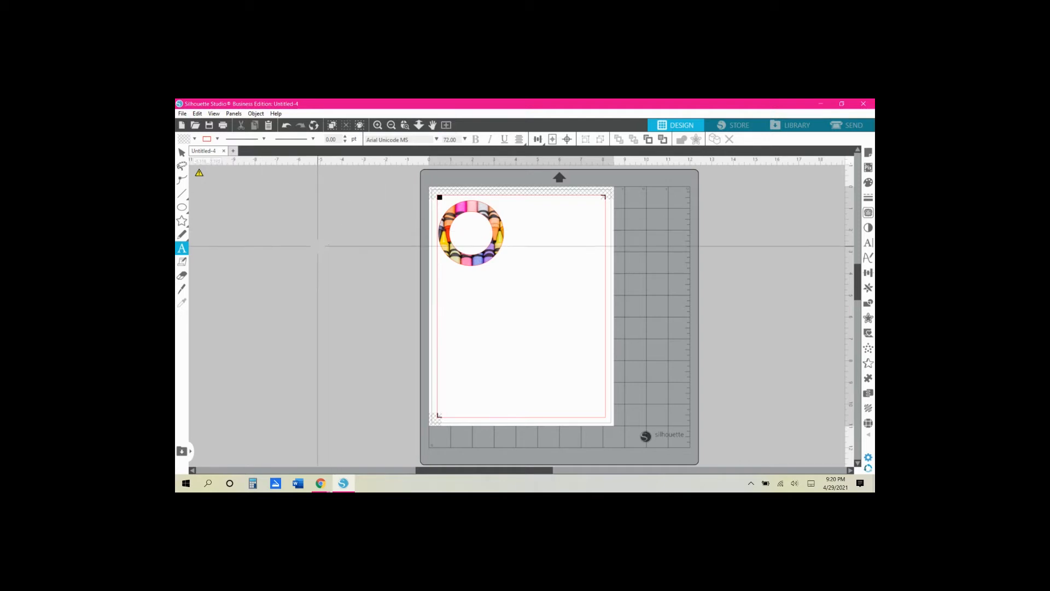
left_click(327, 247)
type("Teaching")
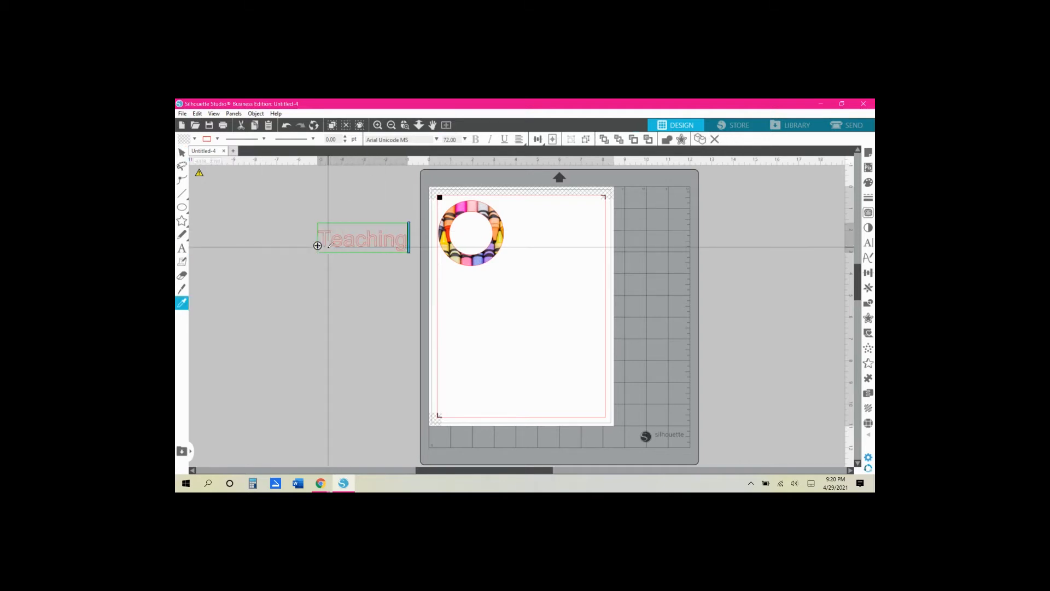
key("ctrl+a")
left_click(436, 139)
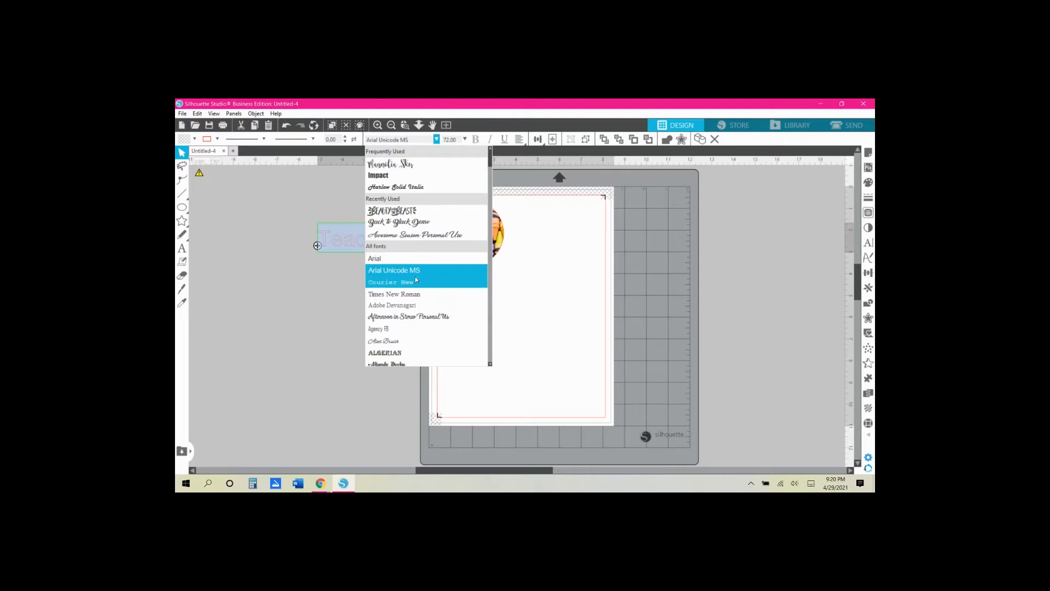
left_click_drag(490, 164, 488, 171)
left_click(445, 252)
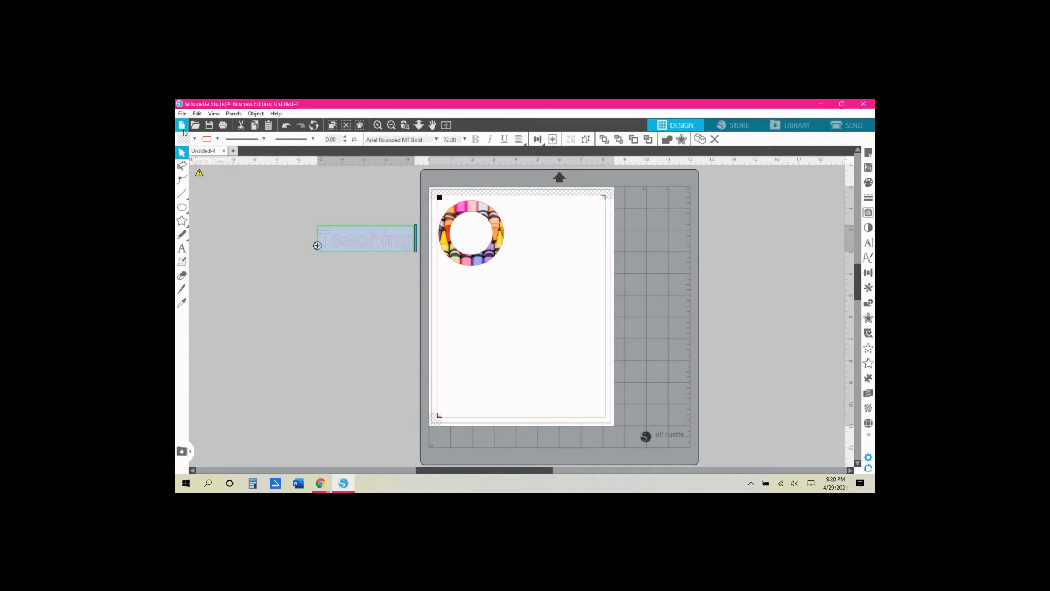
- Fill the word "Teaching" with red
left_click(217, 139)
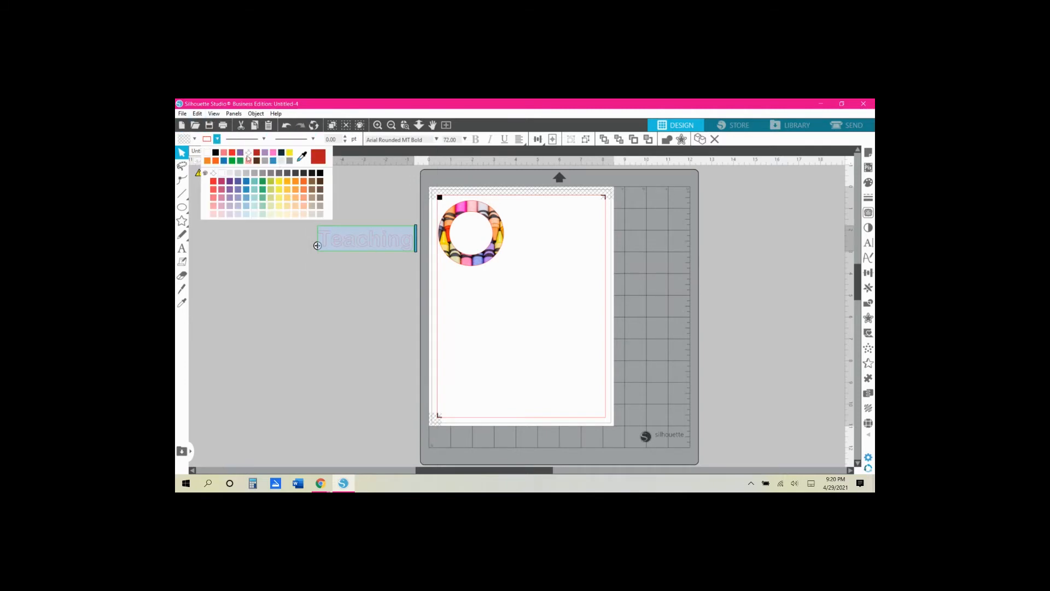
left_click(231, 153)
left_click(359, 239)
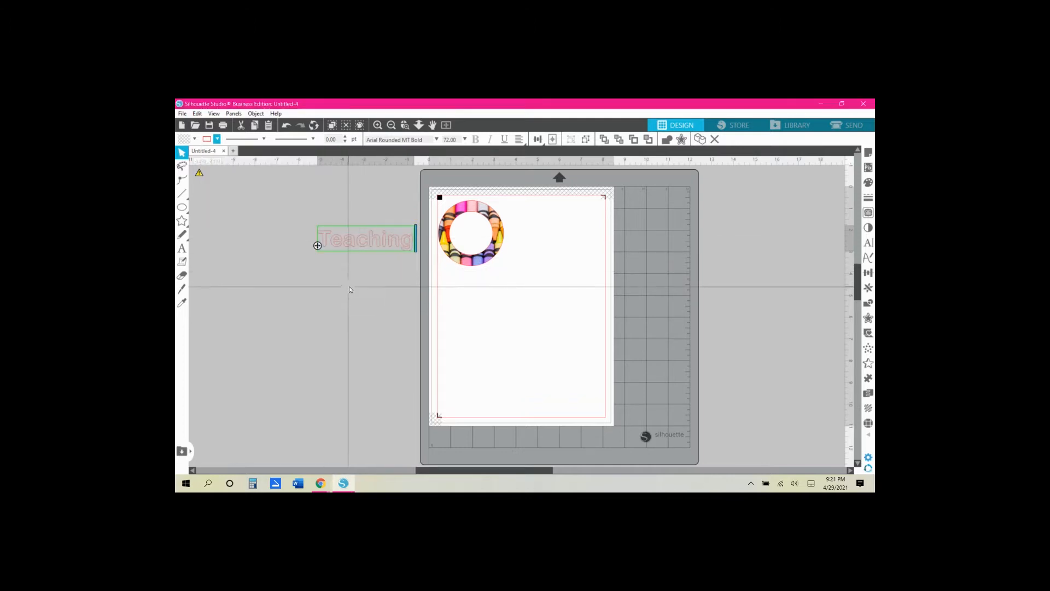
left_click(366, 239)
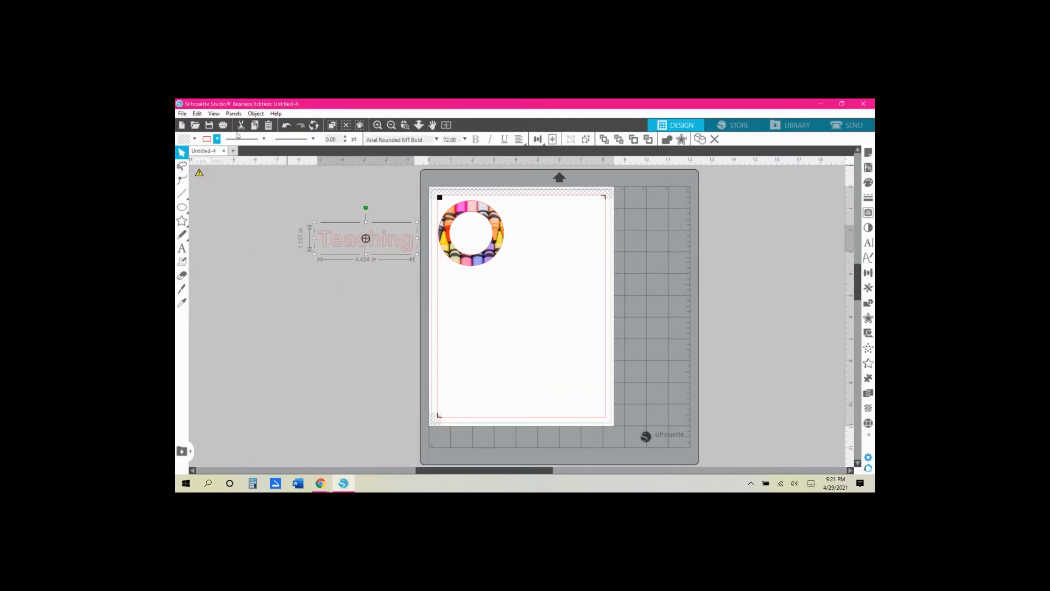
left_click(195, 140)
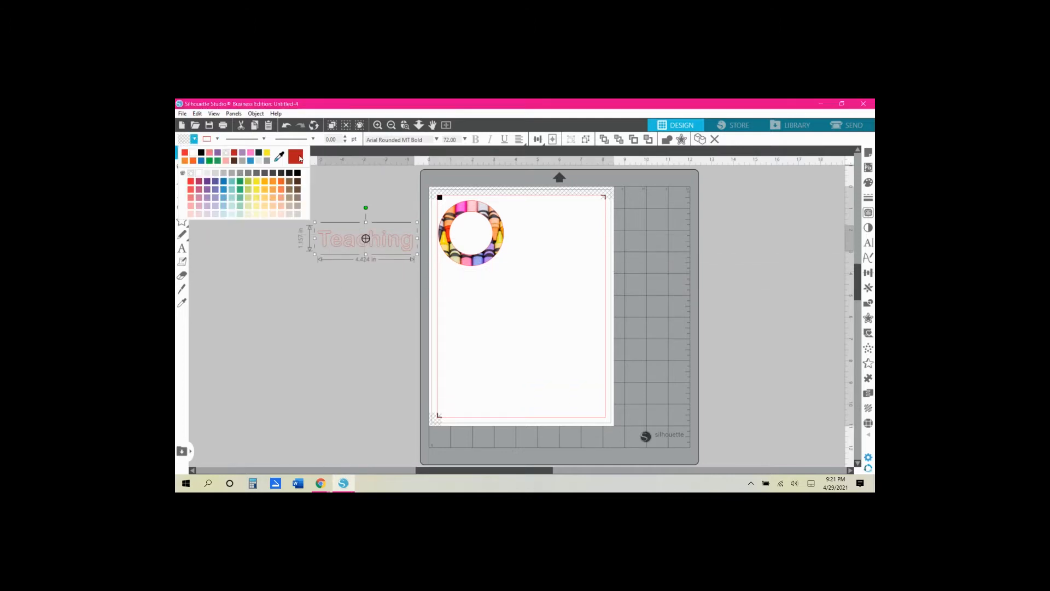
left_click(233, 153)
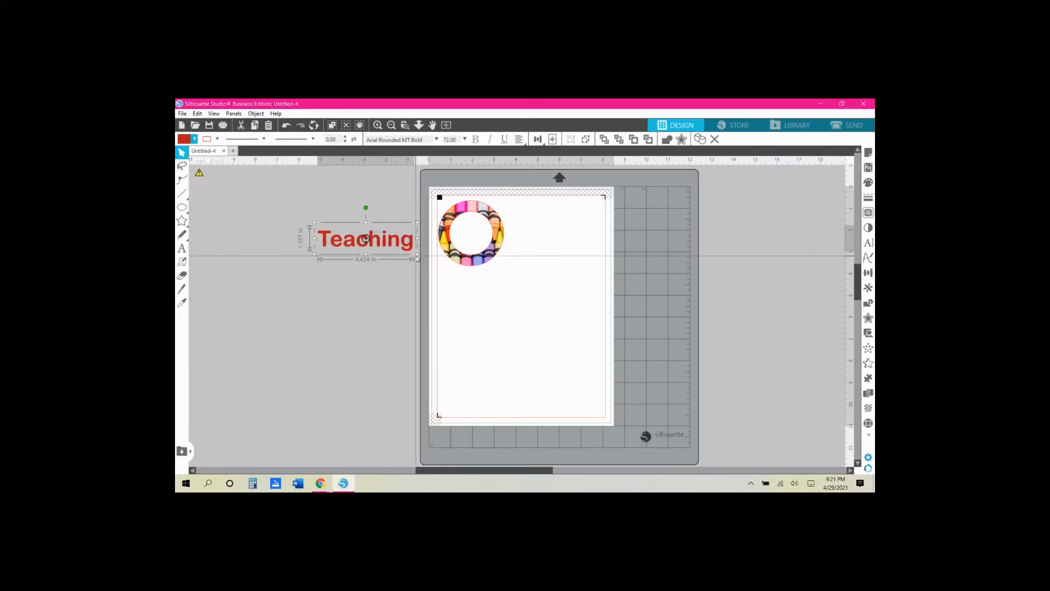
- Shrink "Teaching" to about 1.37 in wide and place it centred in the upper part of the white circle
left_click_drag(417, 256, 473, 227)
left_click(377, 124)
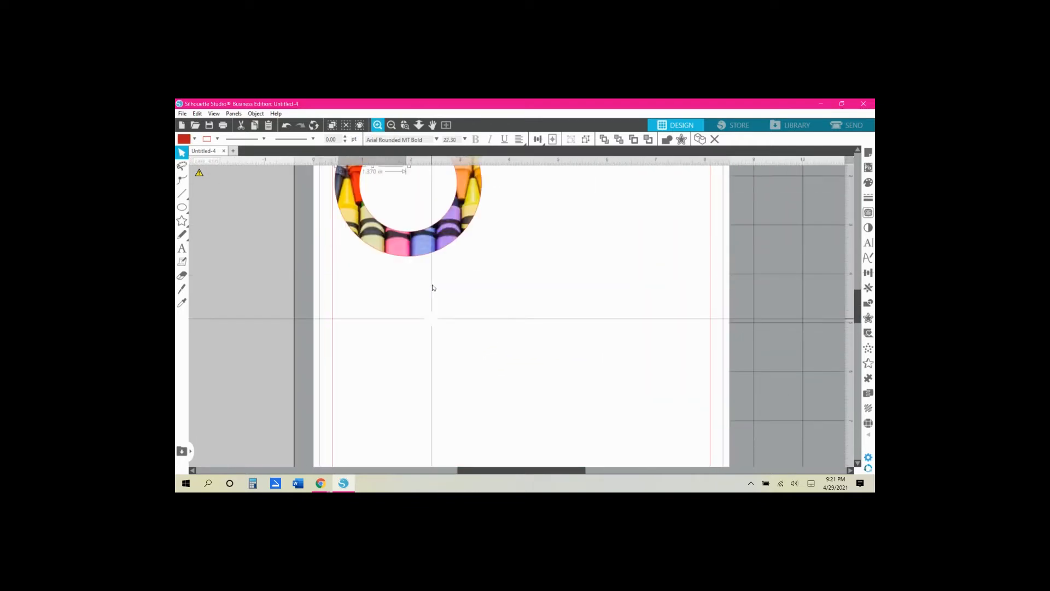
left_click_drag(402, 232, 438, 234)
left_click(514, 300)
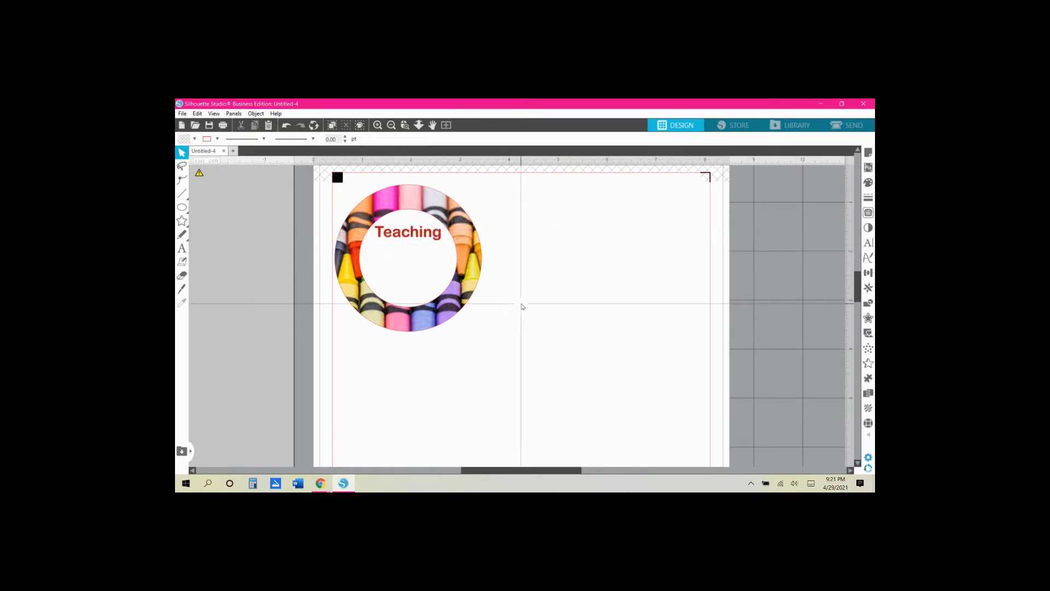
- Add the text "OUR" beside the crayon design in Arial Rounded MT Bold with a green fill
left_click(183, 192)
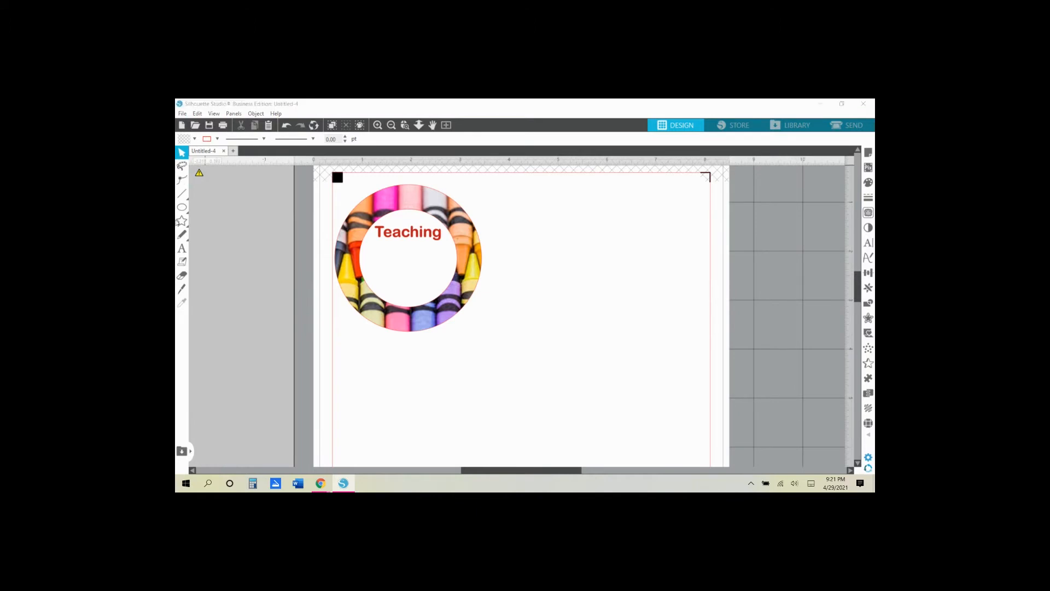
left_click(186, 258)
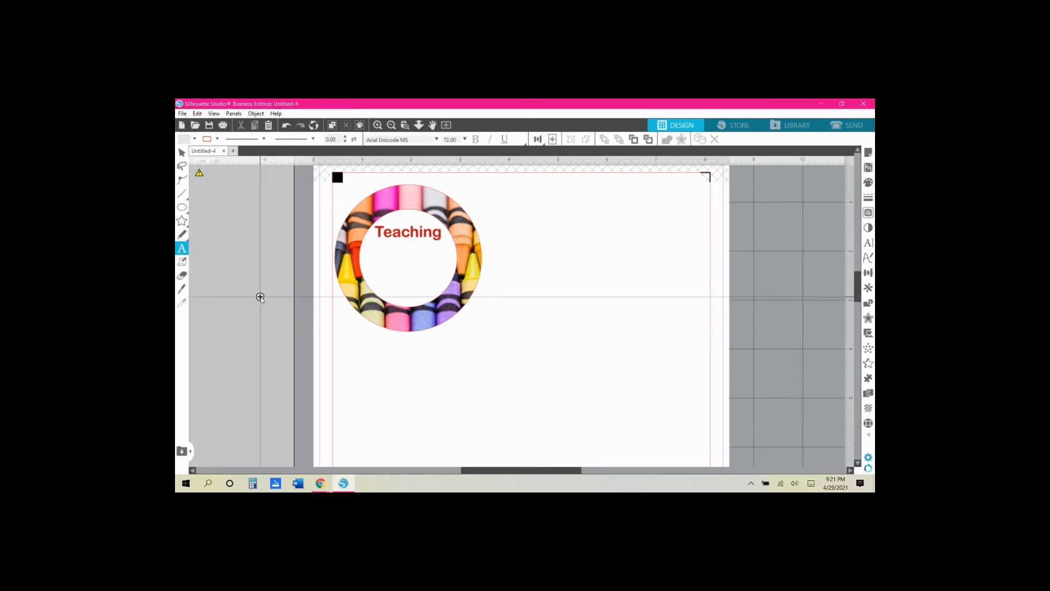
left_click(262, 297)
type("Our")
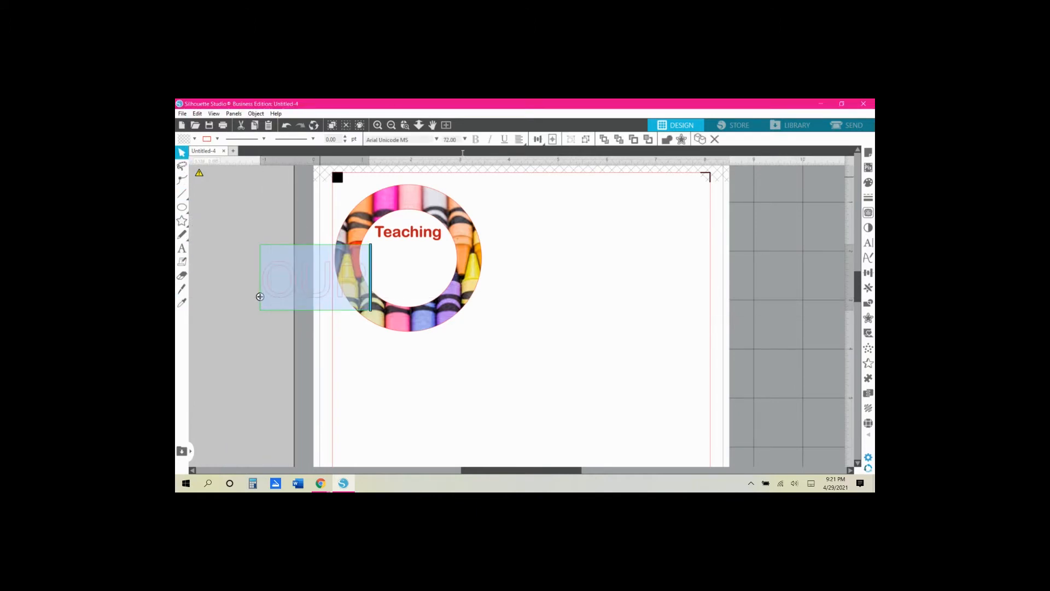
left_click(436, 140)
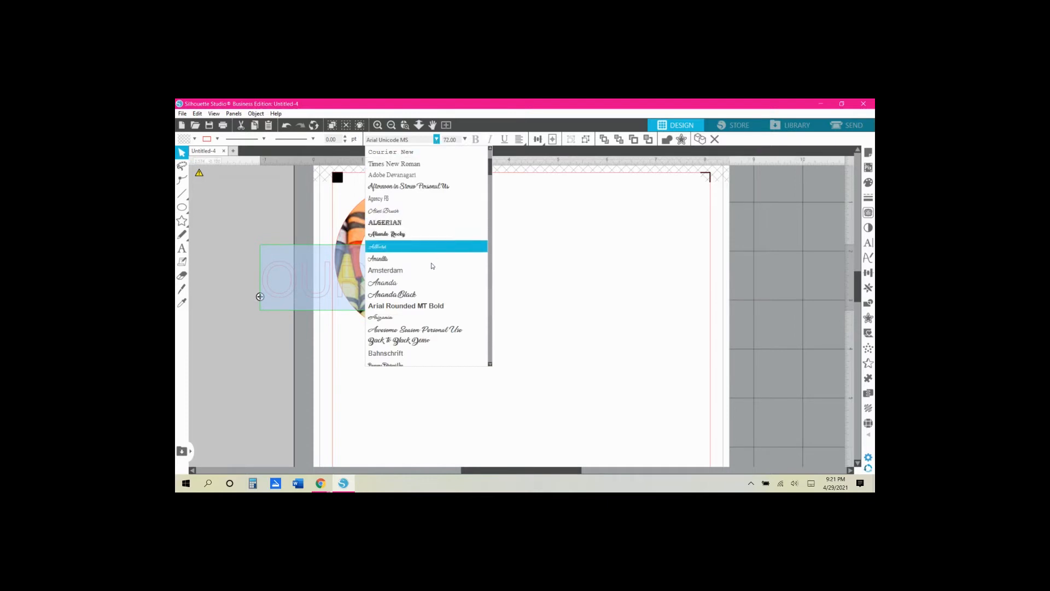
left_click(427, 307)
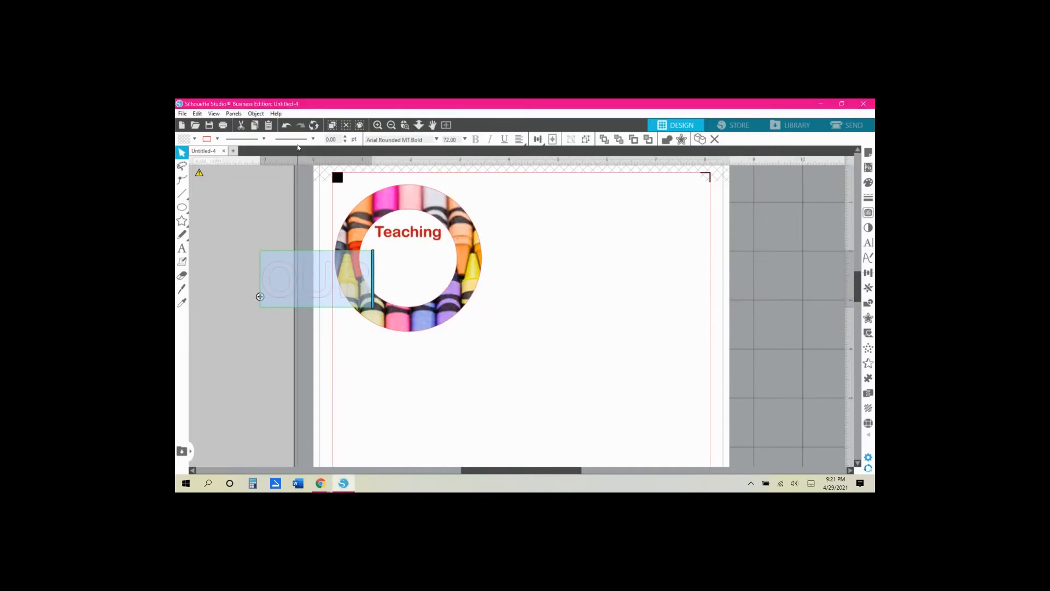
left_click(194, 140)
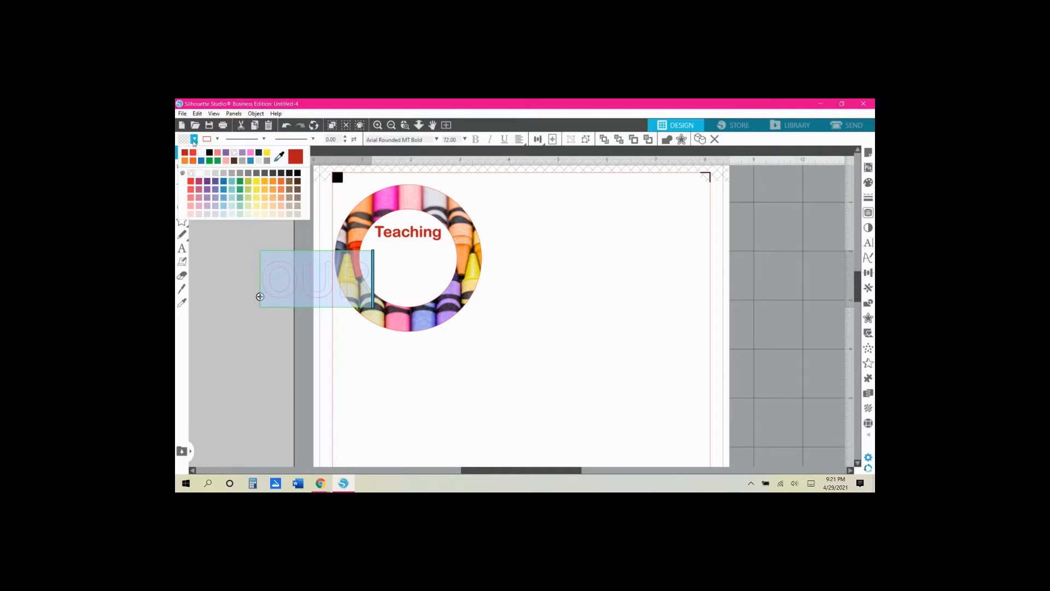
left_click(243, 182)
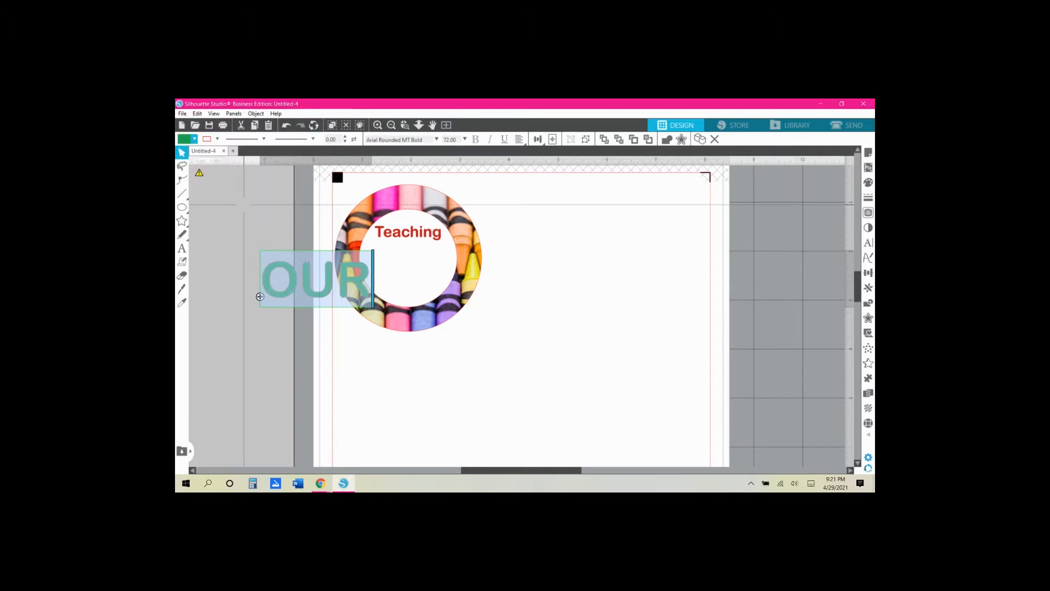
- Shrink "OUR" to about 0.7 in wide and place it centred beneath "Teaching" in the white circle
left_click(321, 310)
left_click_drag(345, 287, 425, 257)
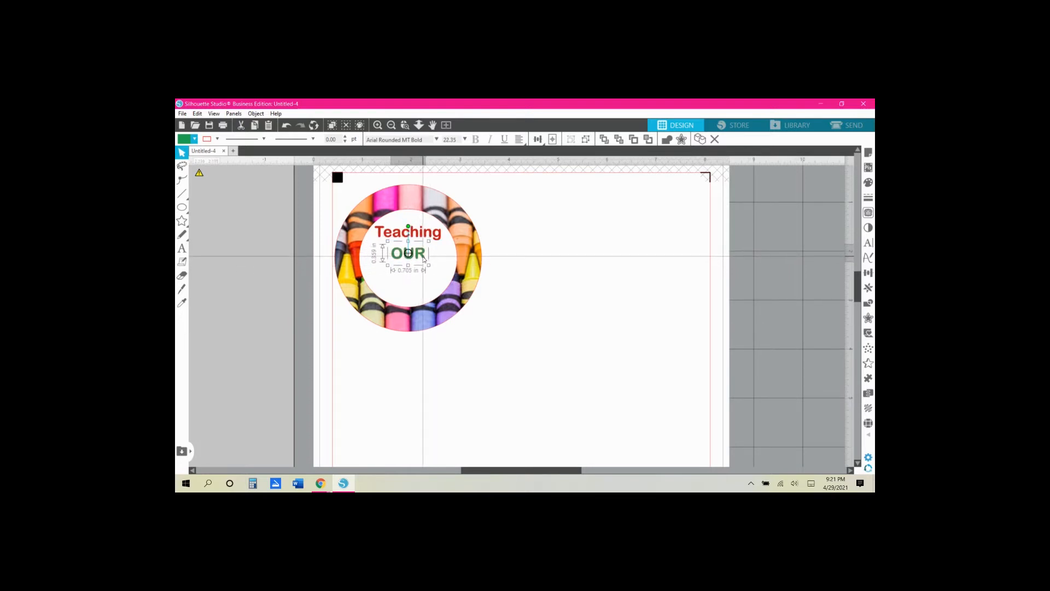
left_click(295, 295)
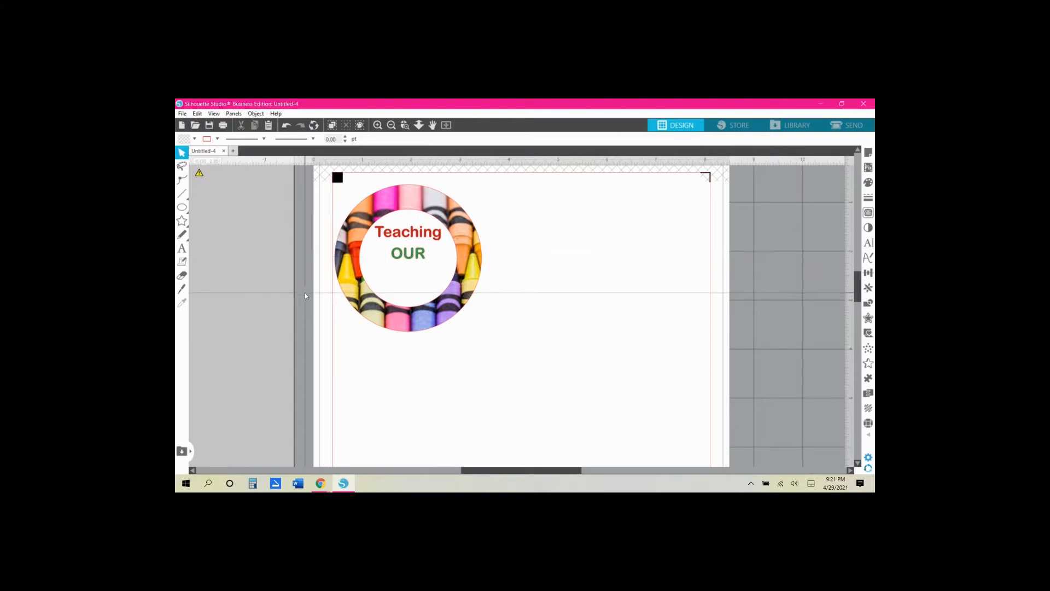
left_click(181, 208)
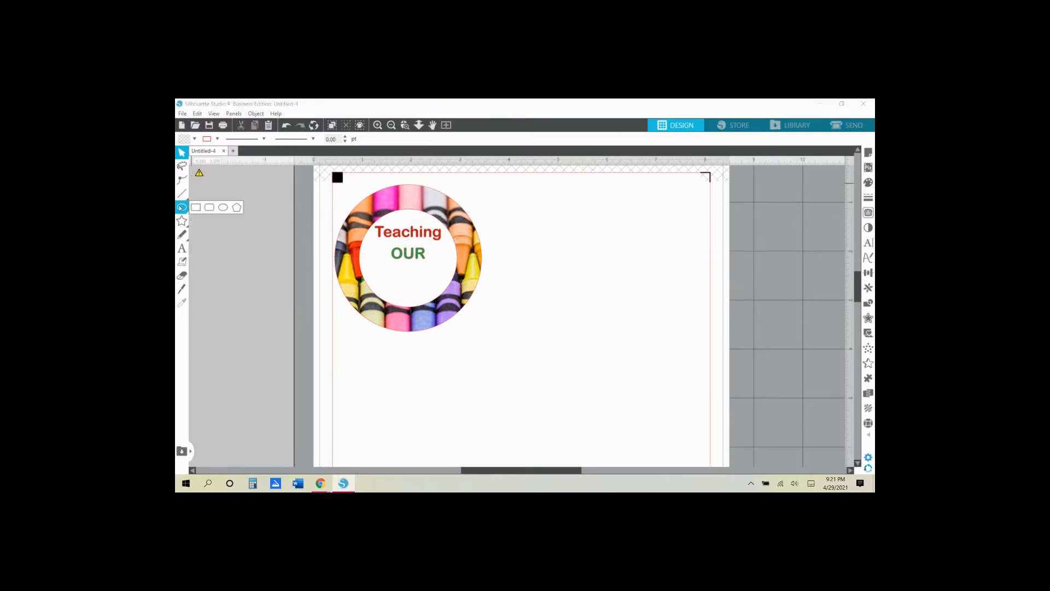
left_click(180, 219)
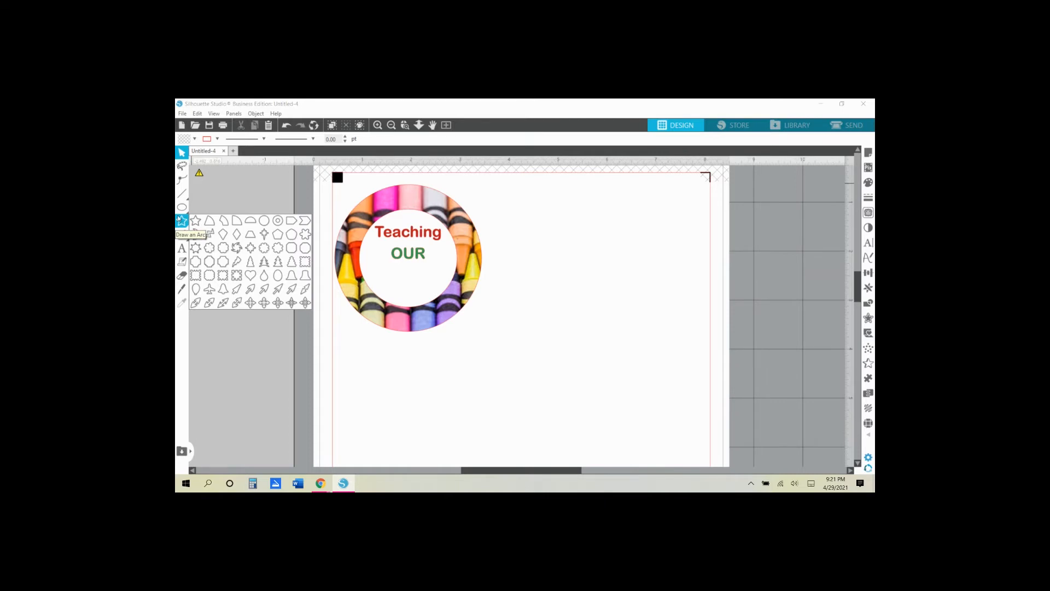
left_click(181, 233)
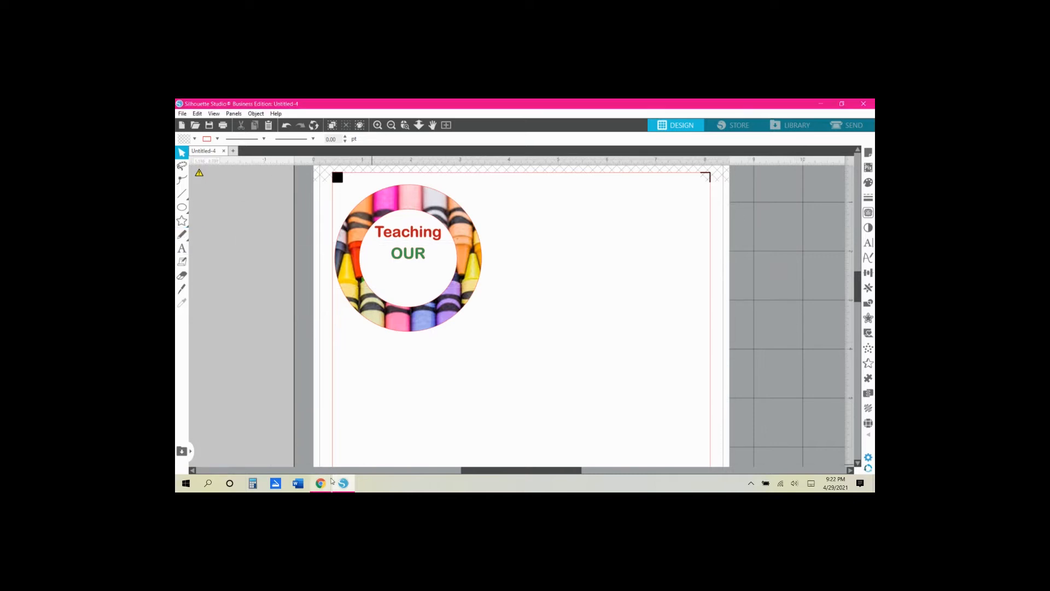
- Switch to the Chrome window with the crayons image results and search Google Images for "banner svg"
left_click(326, 490)
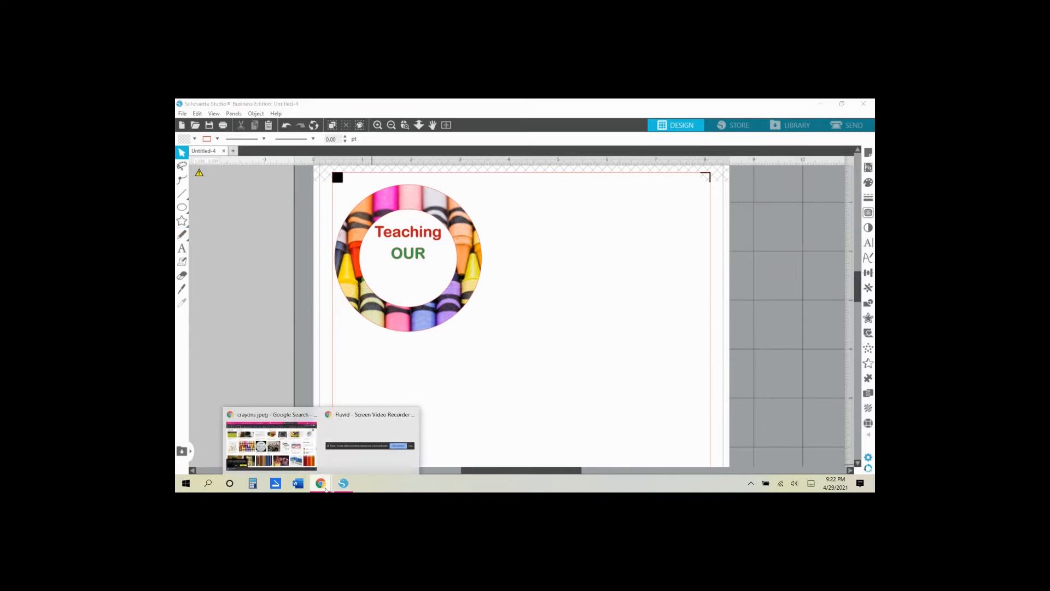
left_click(313, 466)
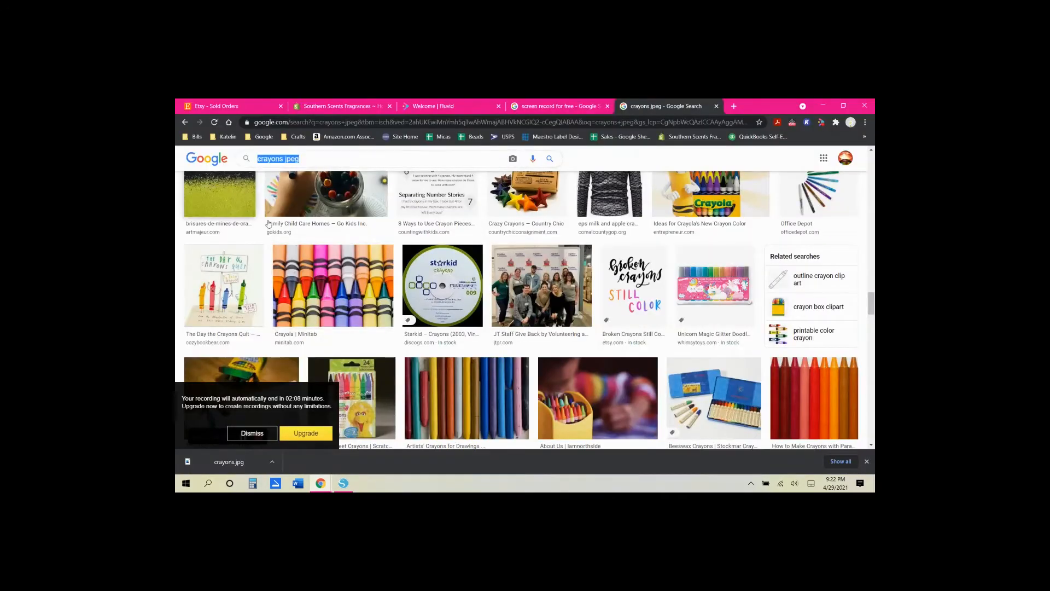
type("banner svg")
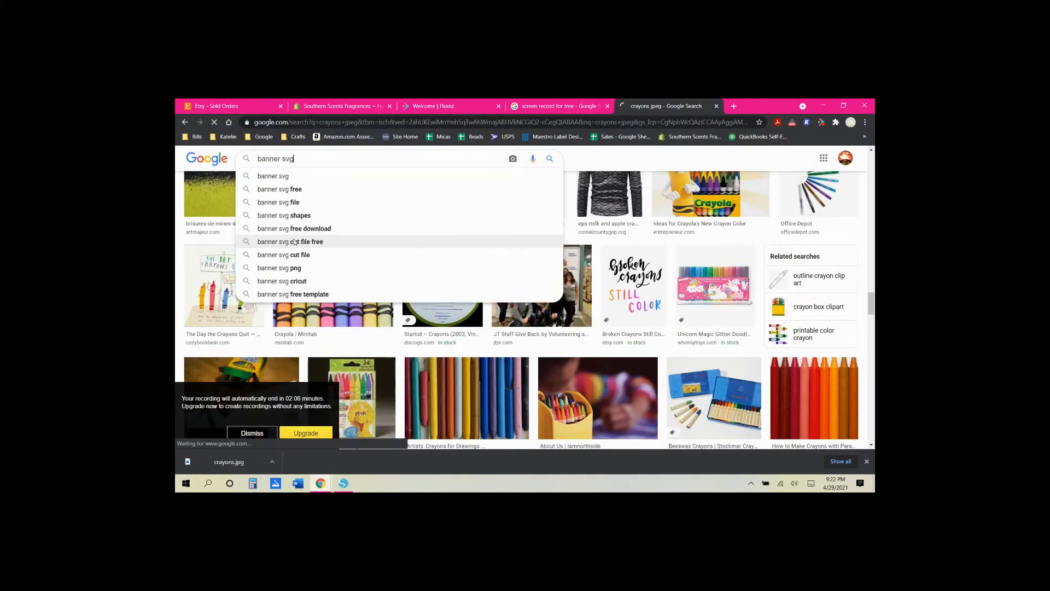
- Run the "banner svg" image search and save the teal double-ended banner image to the Desktop as a PNG named download
key("Return")
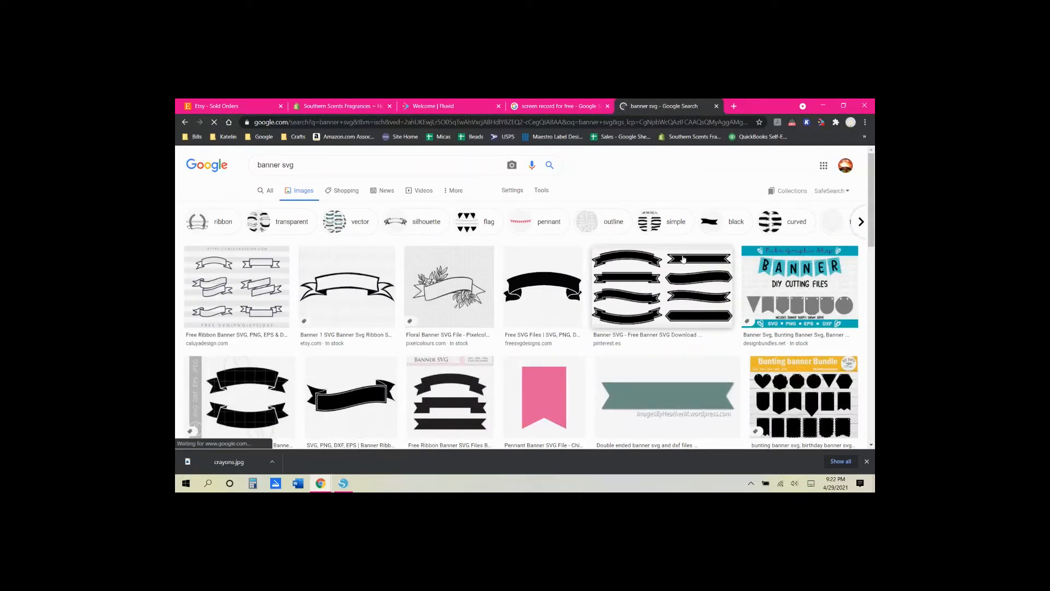
scroll(689, 284, "down", 2)
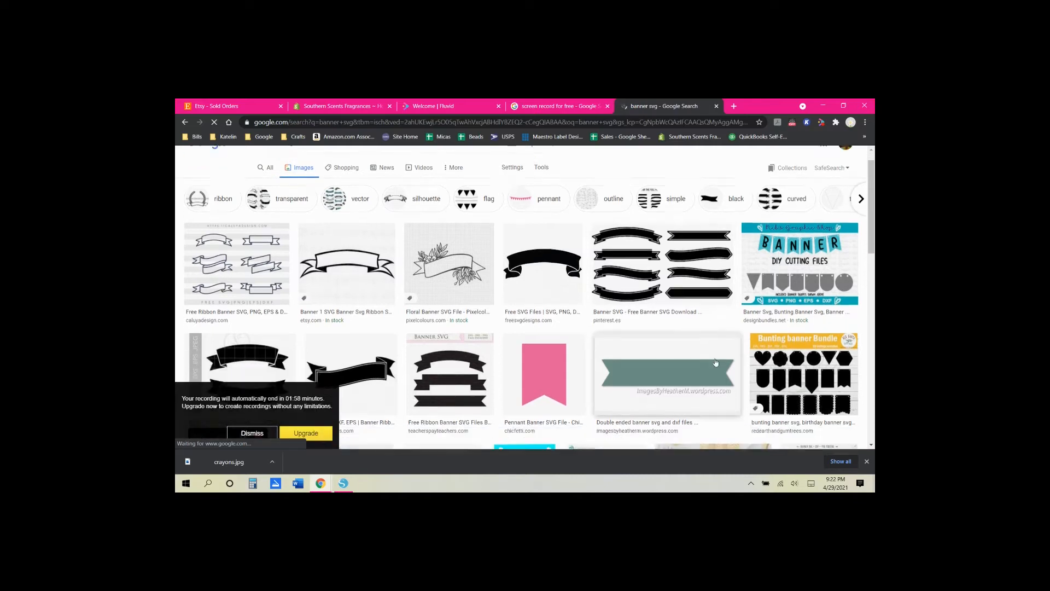
right_click(695, 313)
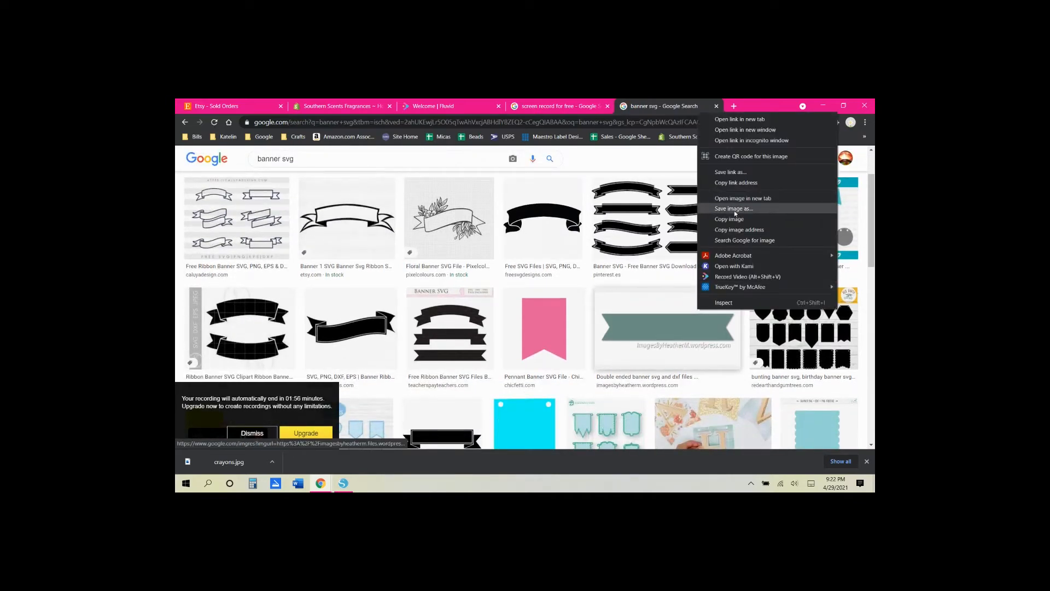
left_click(733, 209)
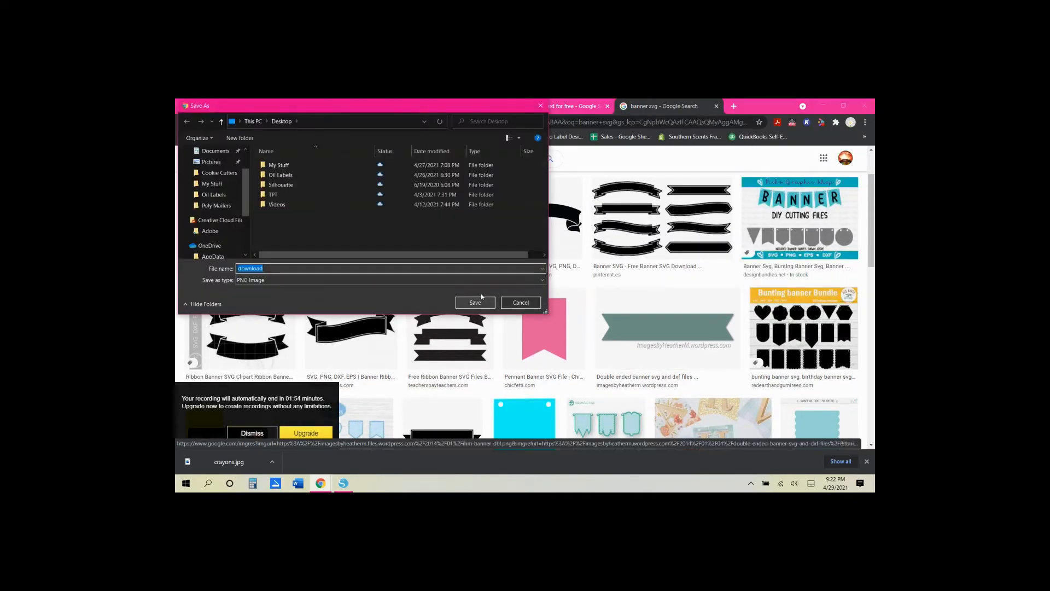
left_click(479, 302)
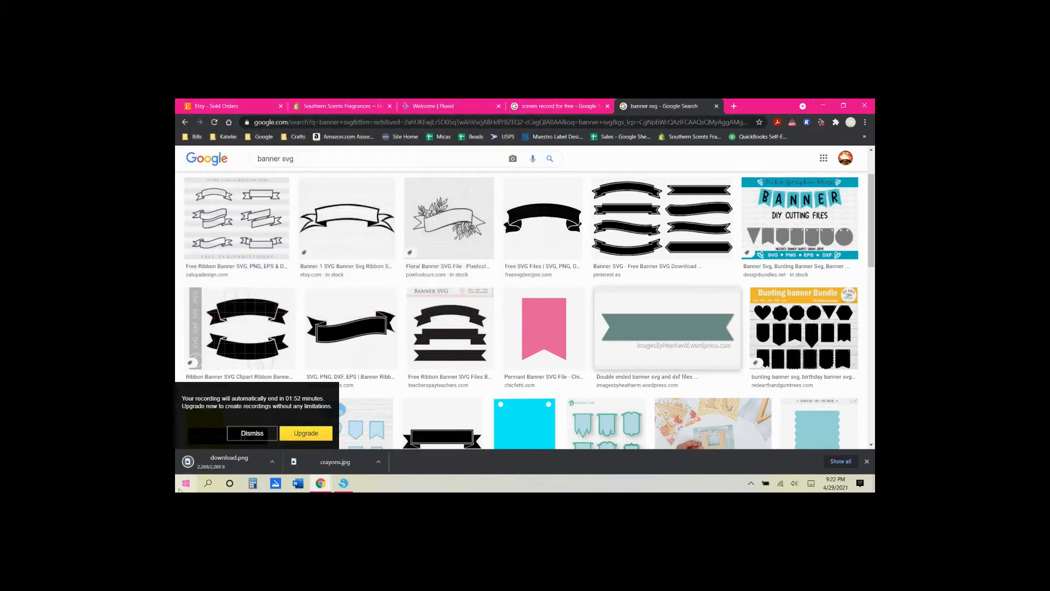
- Switch to Silhouette Studio and bring the downloaded banner image onto the page beside the crayon design
left_click(344, 484)
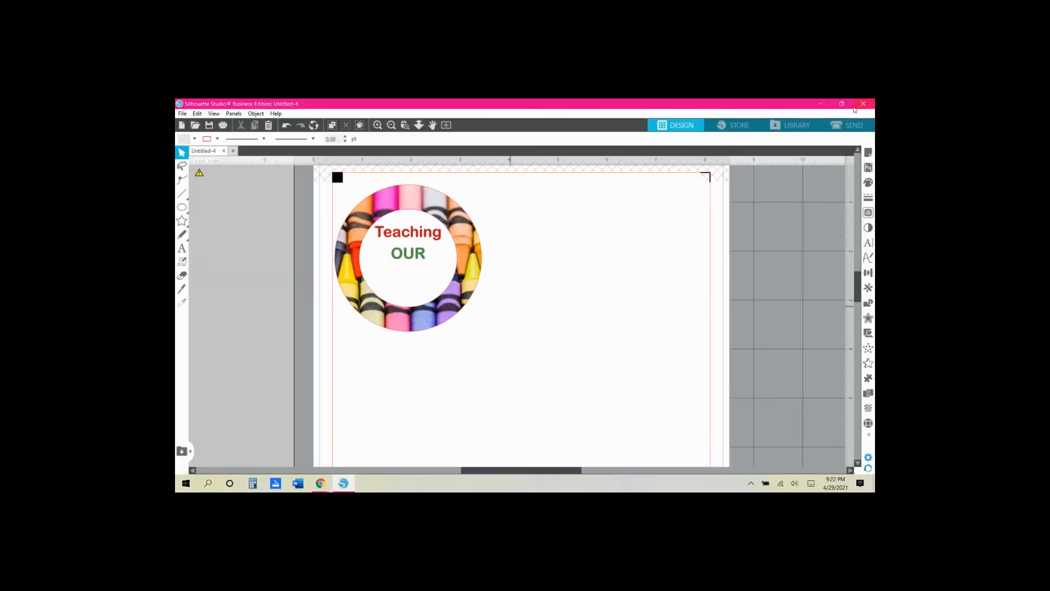
left_click(842, 103)
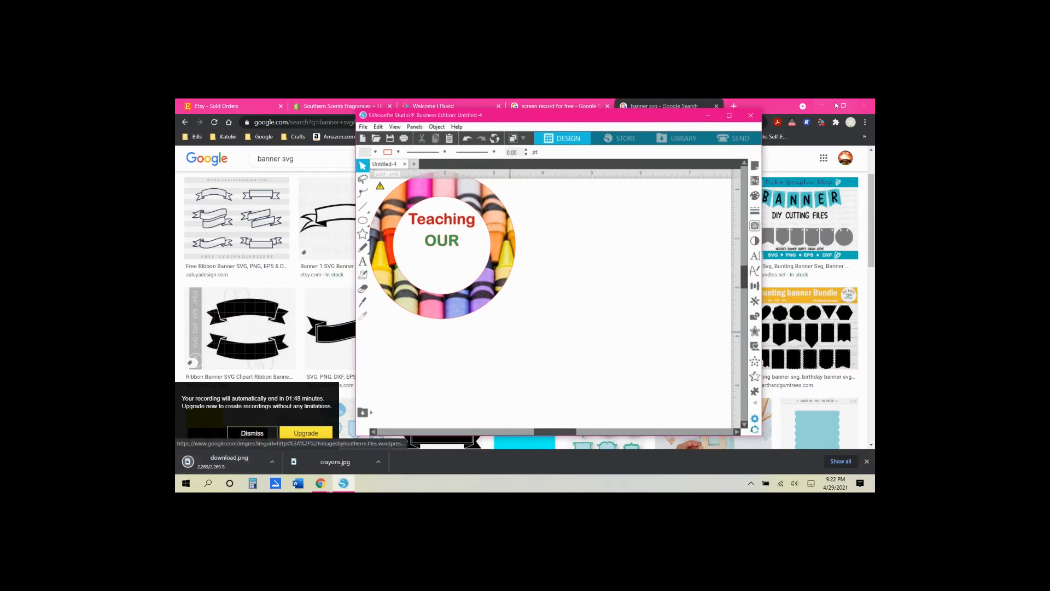
left_click(823, 106)
left_click_drag(237, 436, 616, 281)
left_click(730, 116)
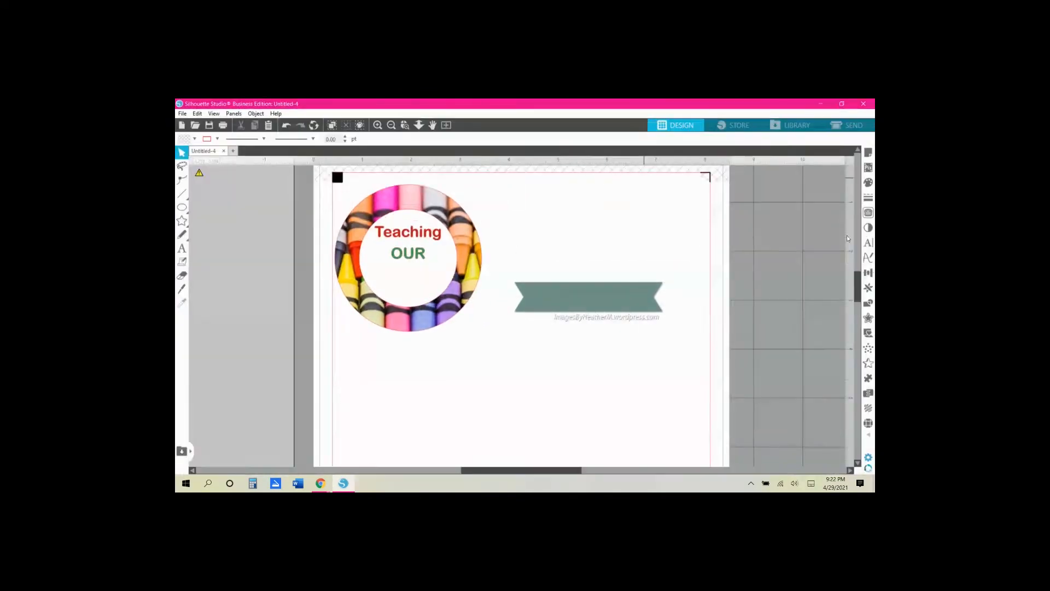
- Trace the teal banner without its web address line at a threshold of 63%, and delete the original image
left_click(868, 213)
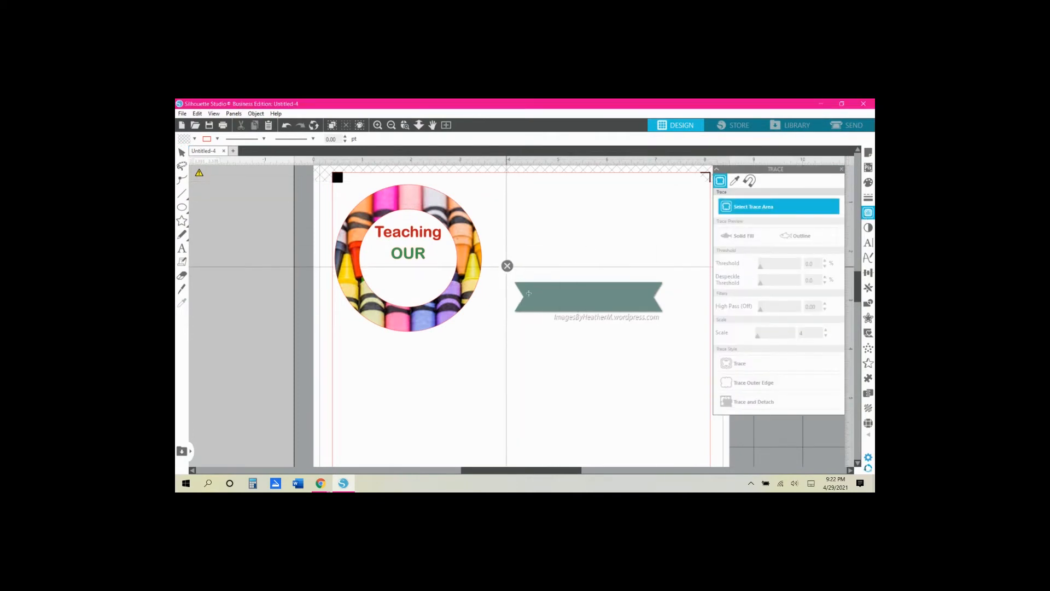
left_click_drag(506, 267, 677, 317)
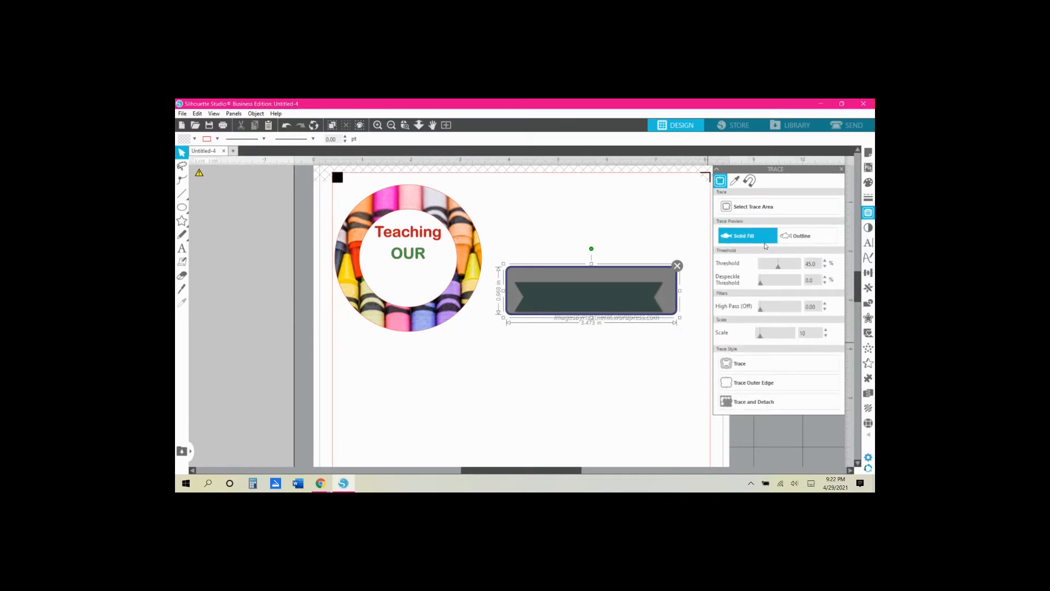
left_click_drag(779, 268, 790, 267)
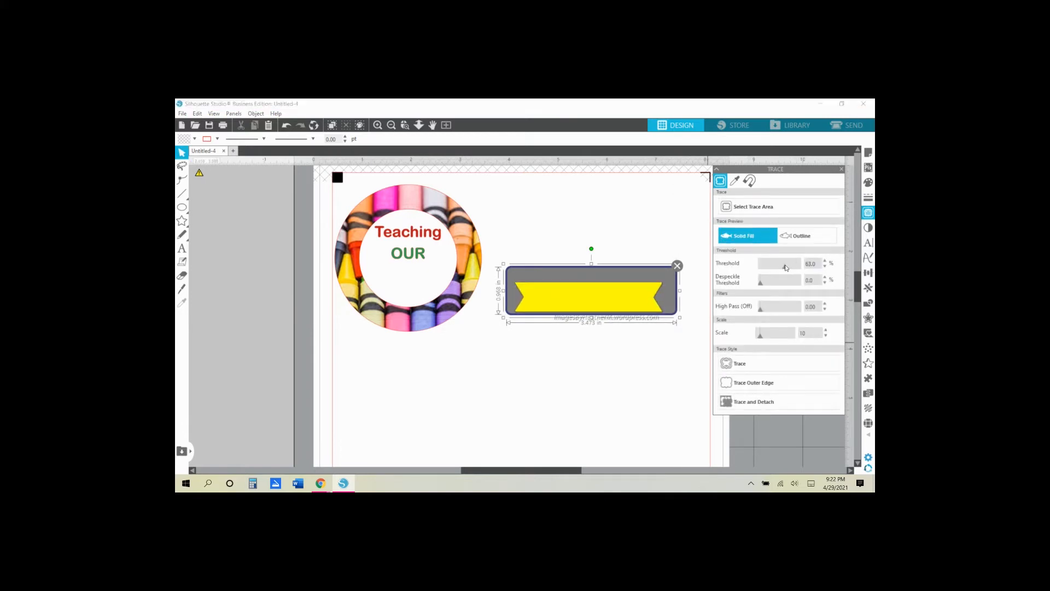
left_click(755, 363)
left_click_drag(649, 302, 643, 380)
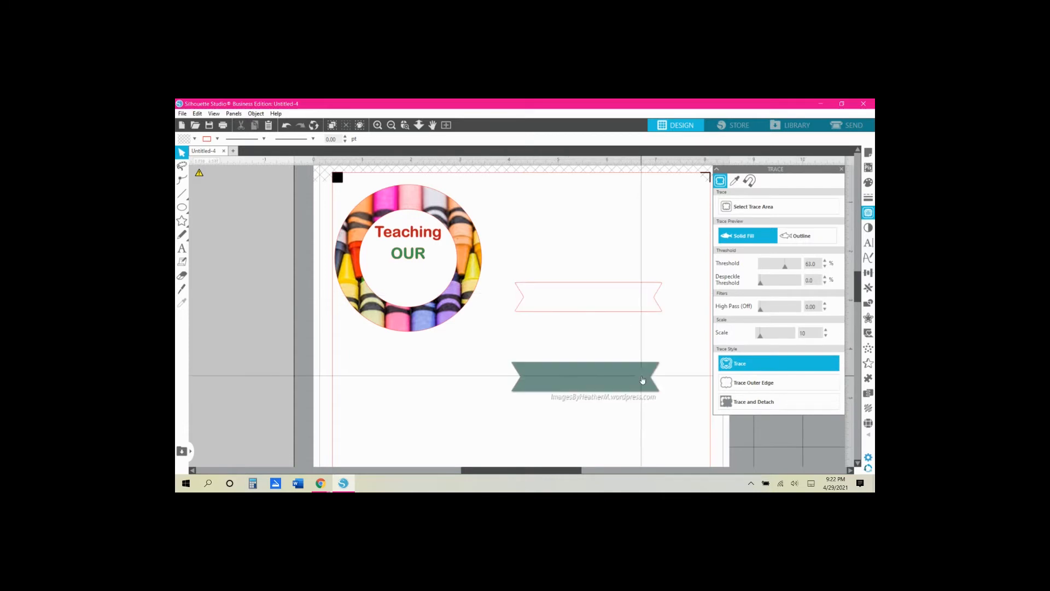
key("Delete")
- Fill the traced banner outline with blue and fit it at about 1.79 in wide, centred beneath "OUR" in the white circle
left_click(605, 311)
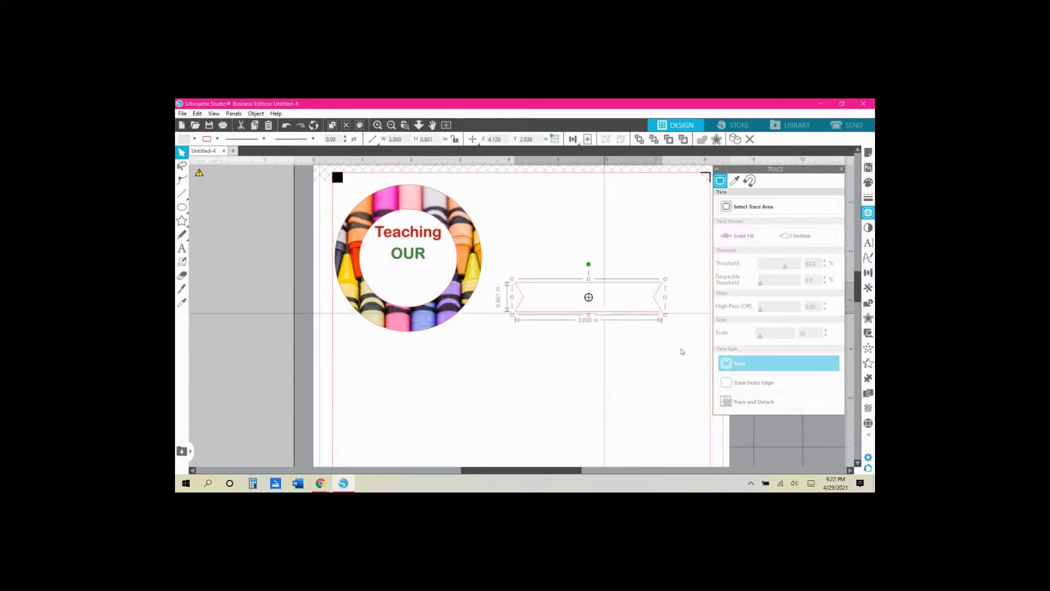
left_click_drag(665, 297, 622, 297)
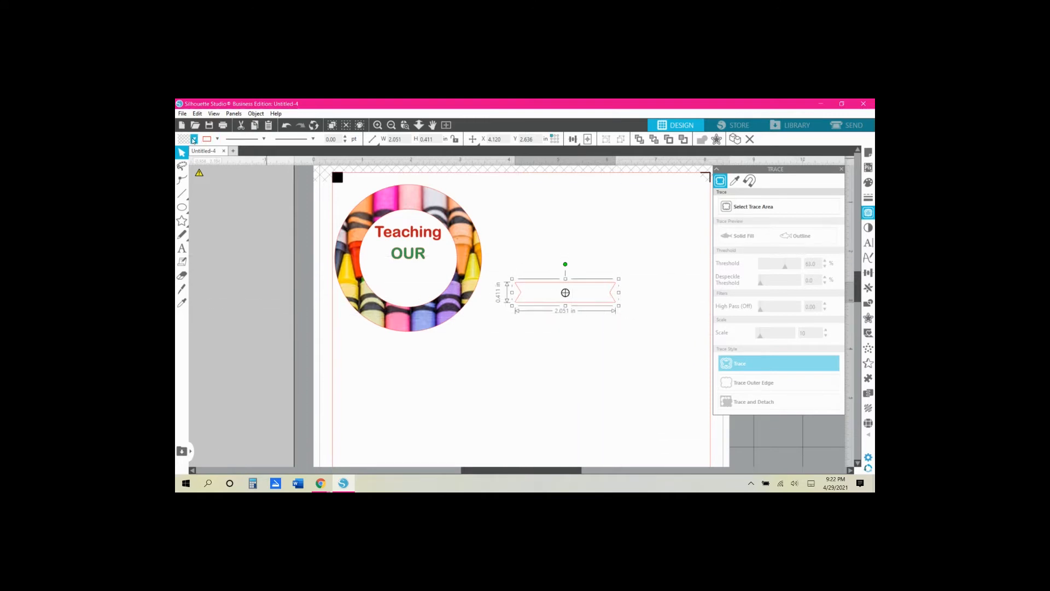
left_click(193, 139)
left_click(210, 160)
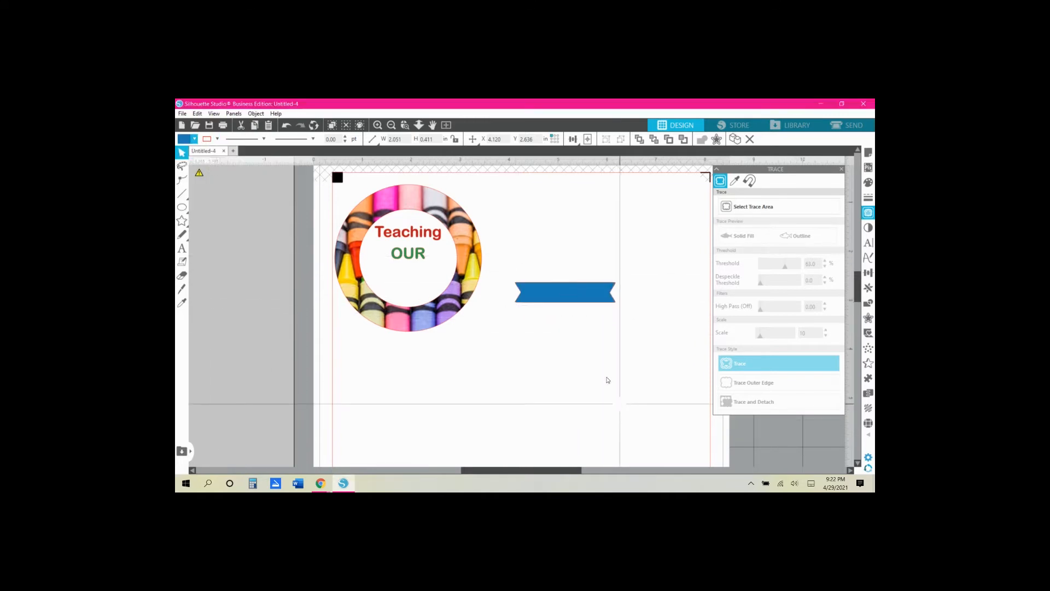
left_click_drag(583, 297, 456, 274)
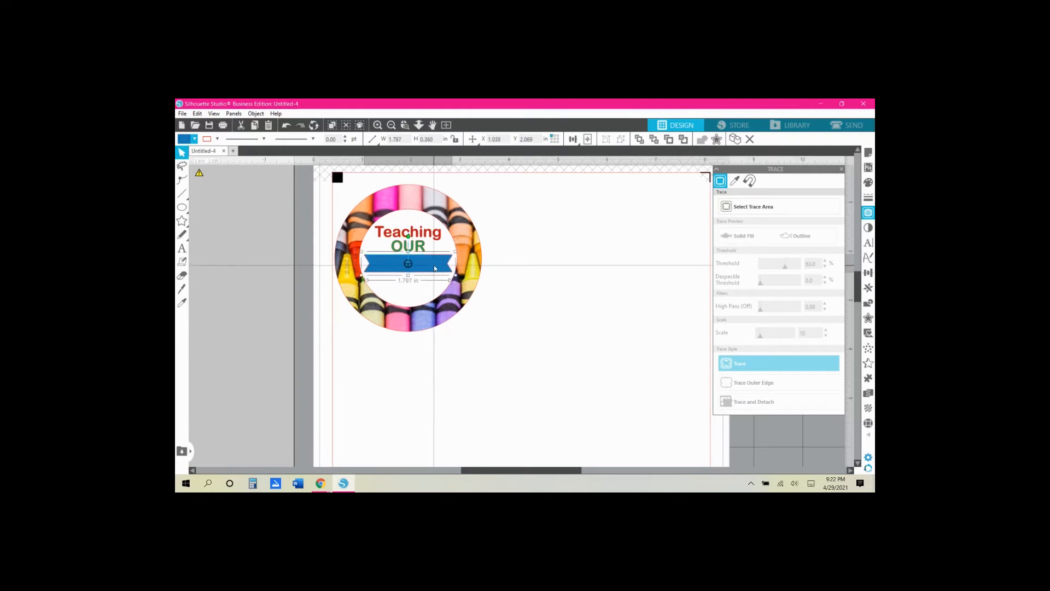
left_click(556, 330)
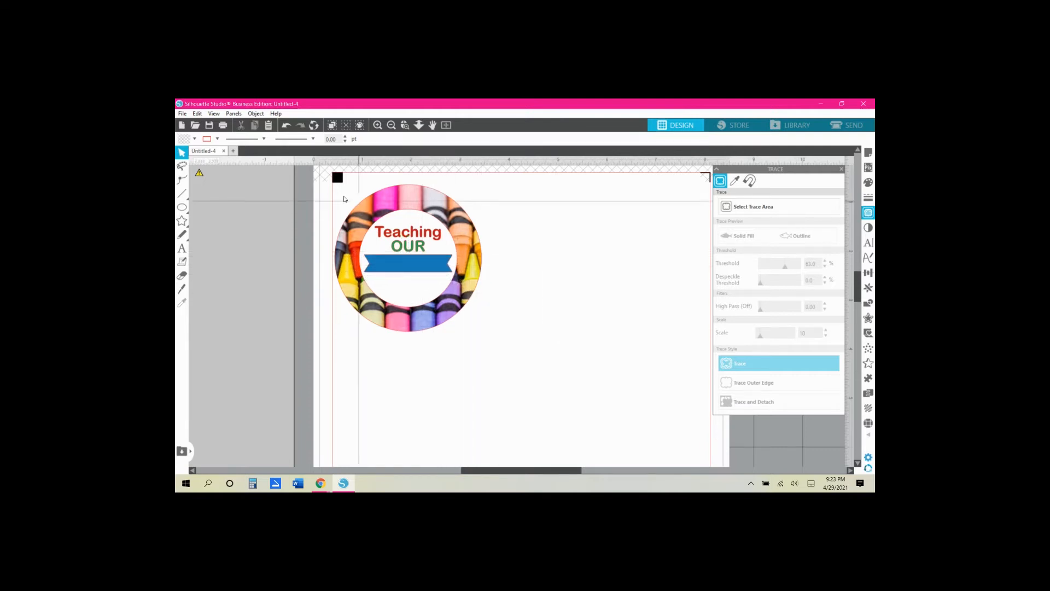
- Add the text "FUTURE" below the crayon design and set its font to Arial Rounded MT Bold
left_click(181, 219)
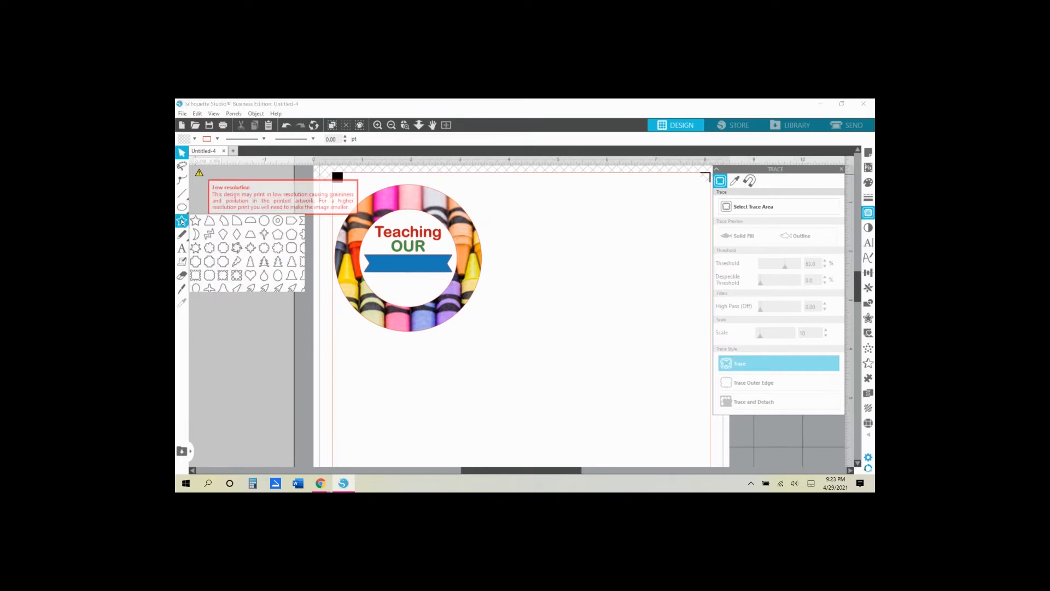
left_click(181, 248)
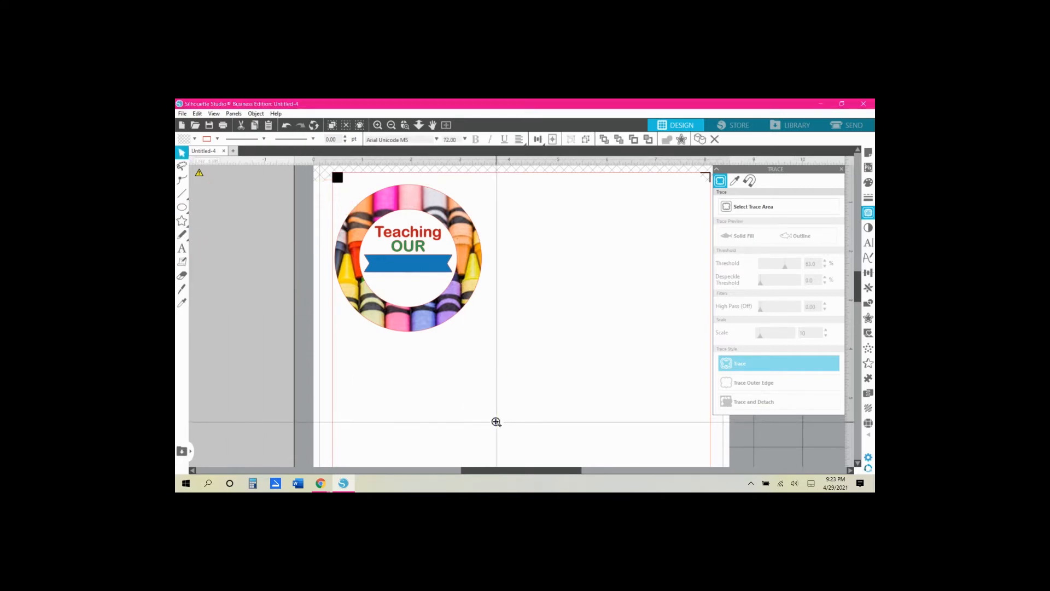
type("FUTURE")
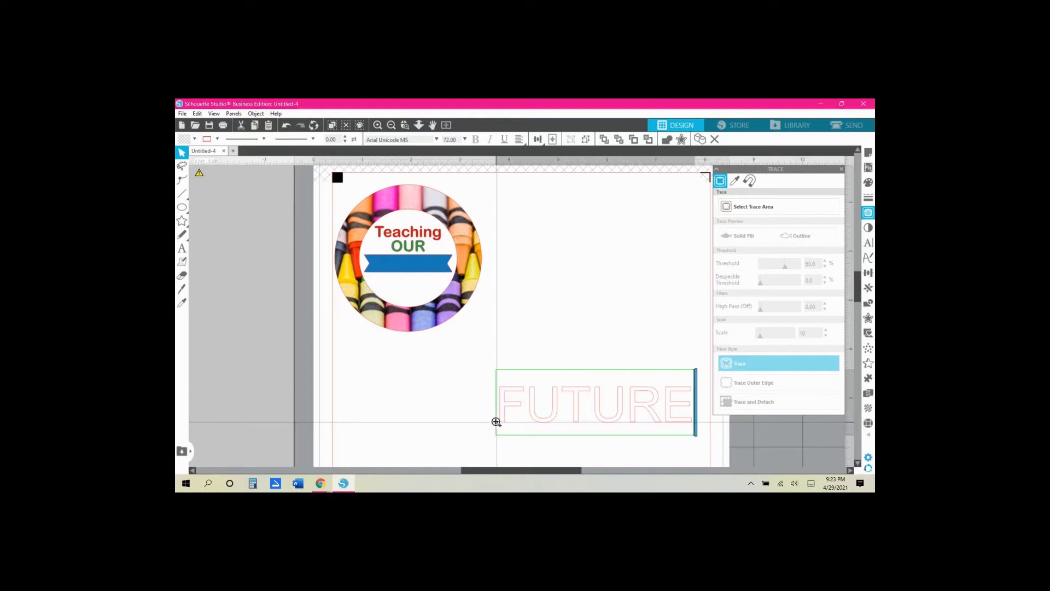
key("ctrl+a")
left_click(436, 139)
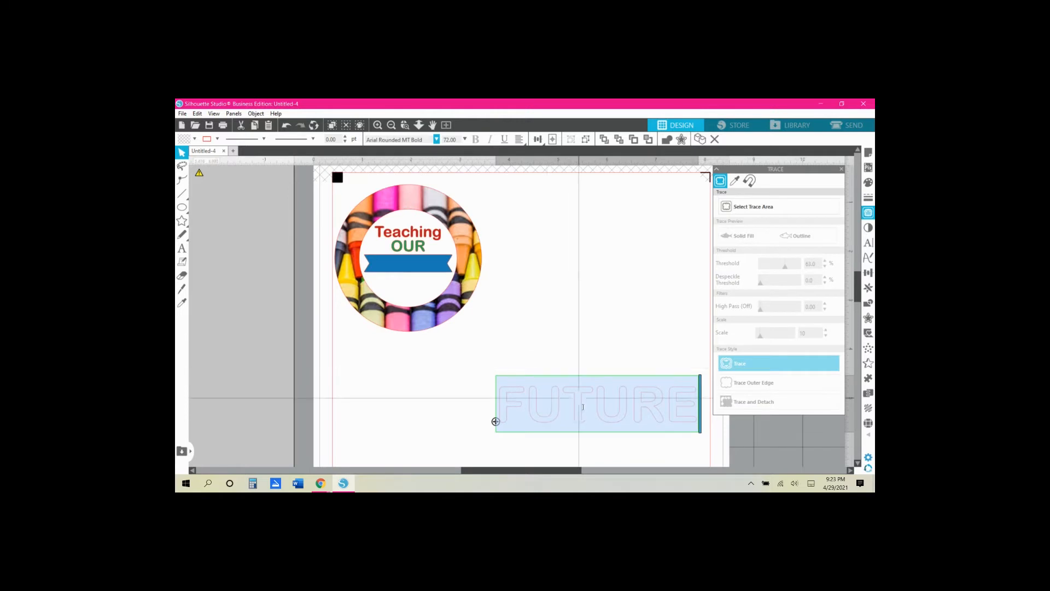
left_click(571, 393)
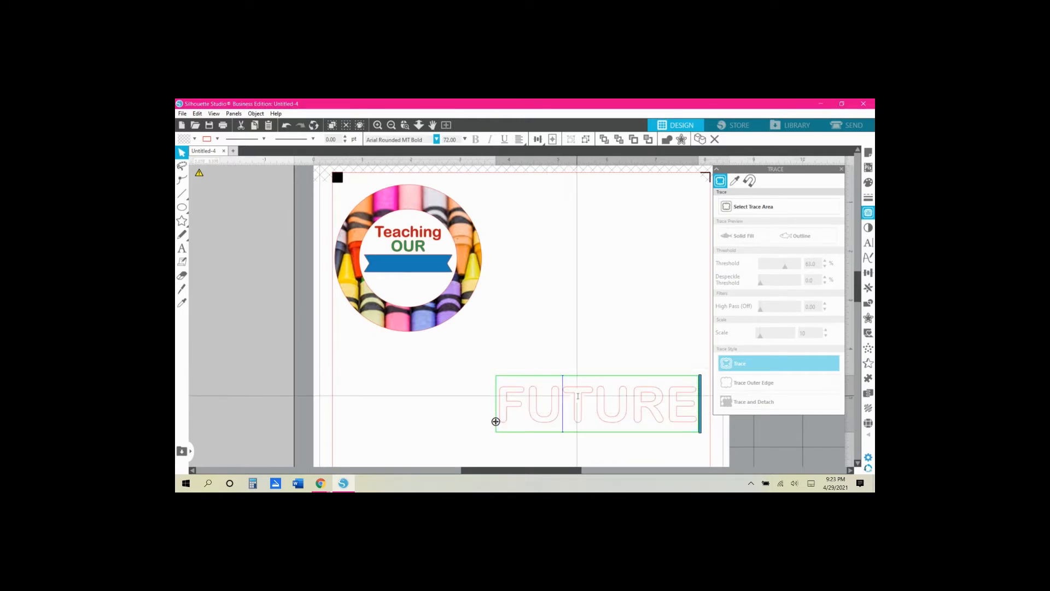
- Fill "FUTURE" with white and fit it at about 1.35 in wide, centred on the blue banner
left_click(194, 139)
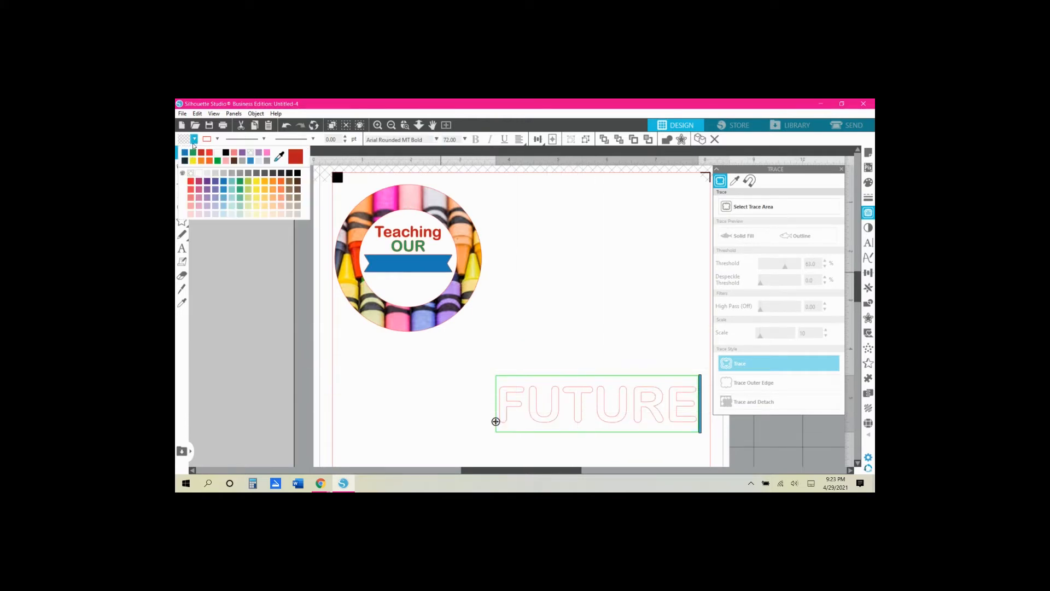
left_click(217, 162)
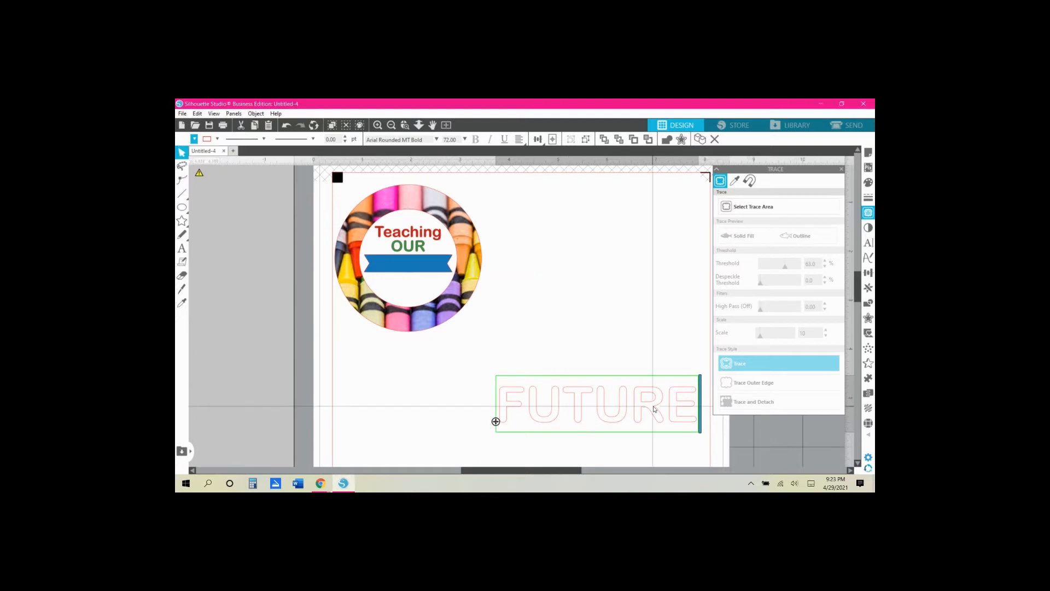
key("ctrl+a")
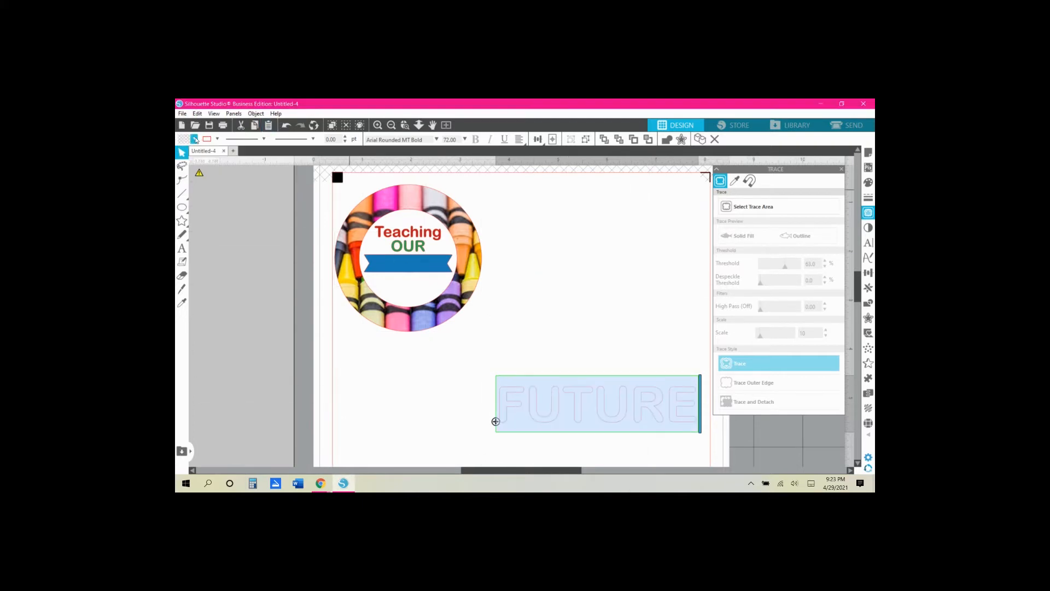
left_click(195, 139)
left_click(187, 155)
left_click(639, 360)
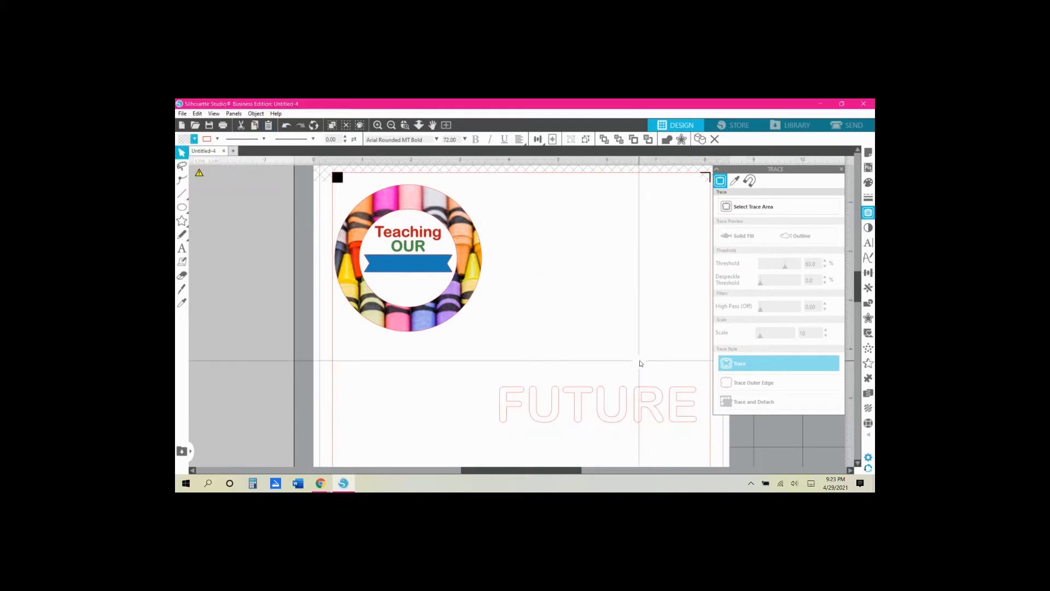
left_click_drag(675, 409, 441, 267)
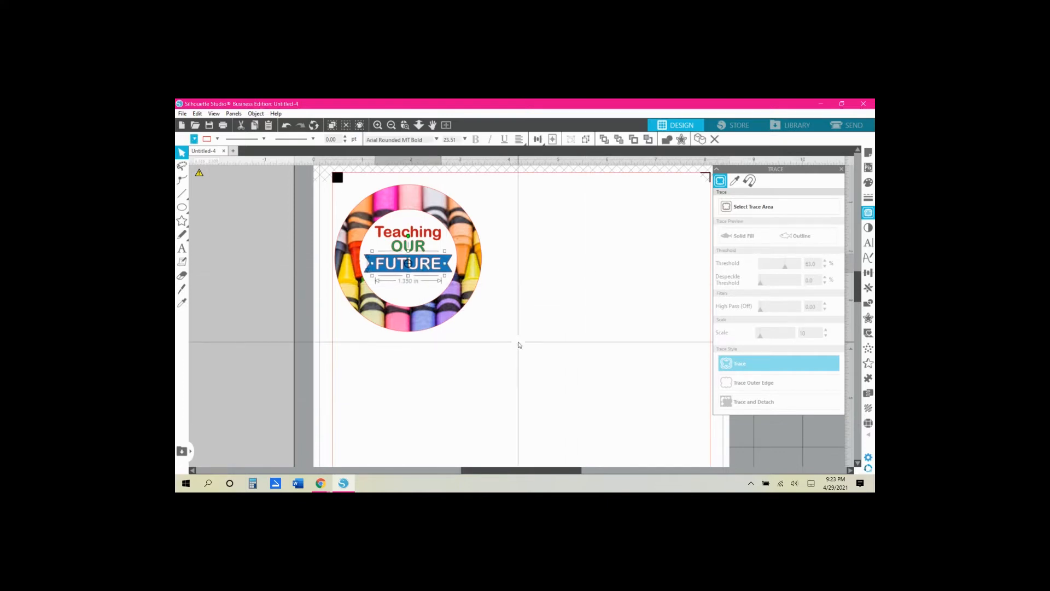
left_click(512, 446)
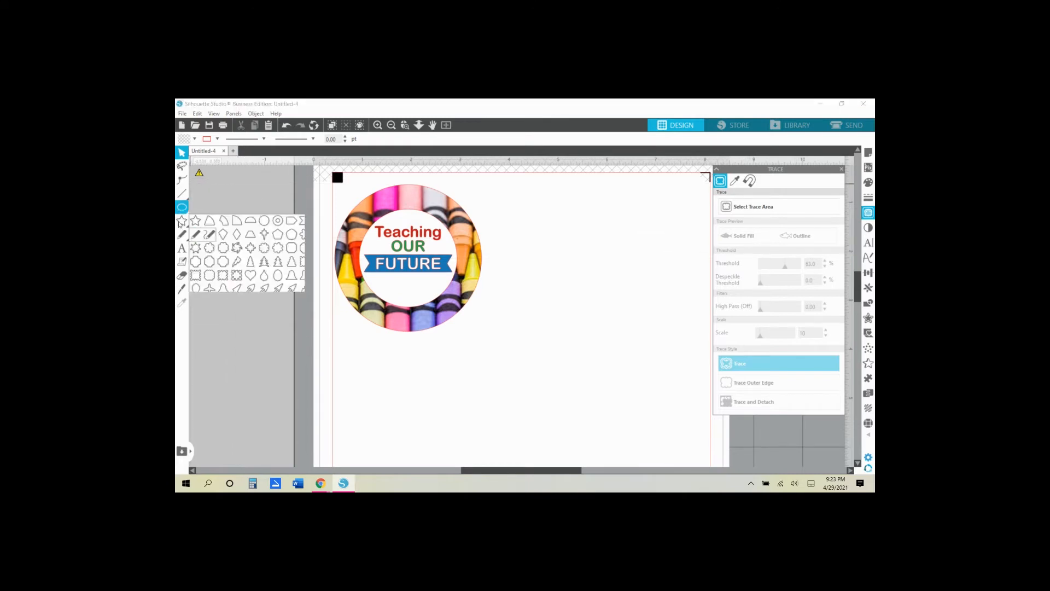
- Add the text "LEADERS" beside the crayon design with an orange fill
left_click(181, 247)
left_click(547, 283)
type("LEADE")
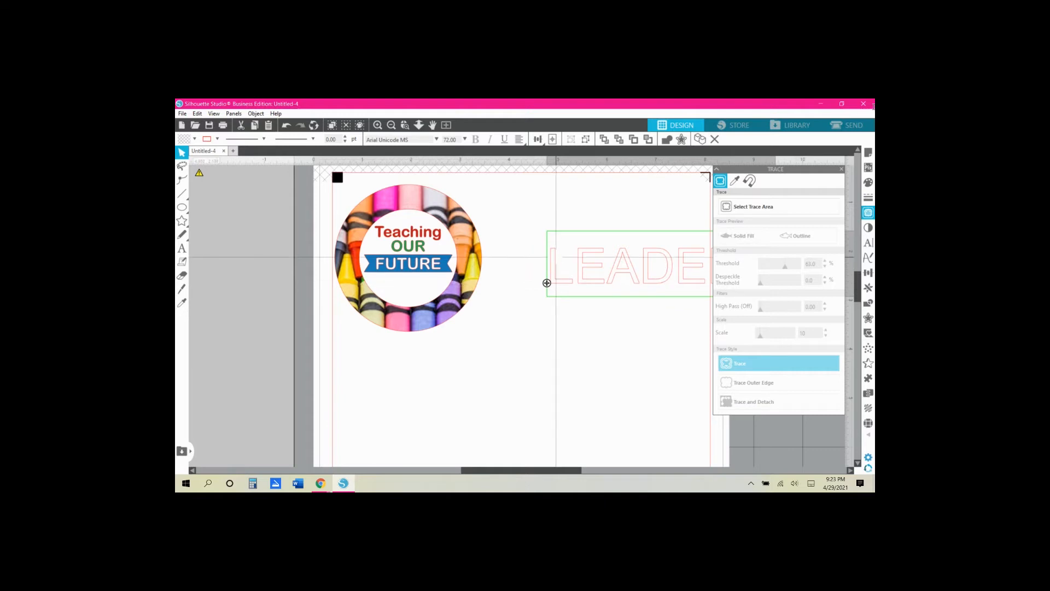
left_click(842, 169)
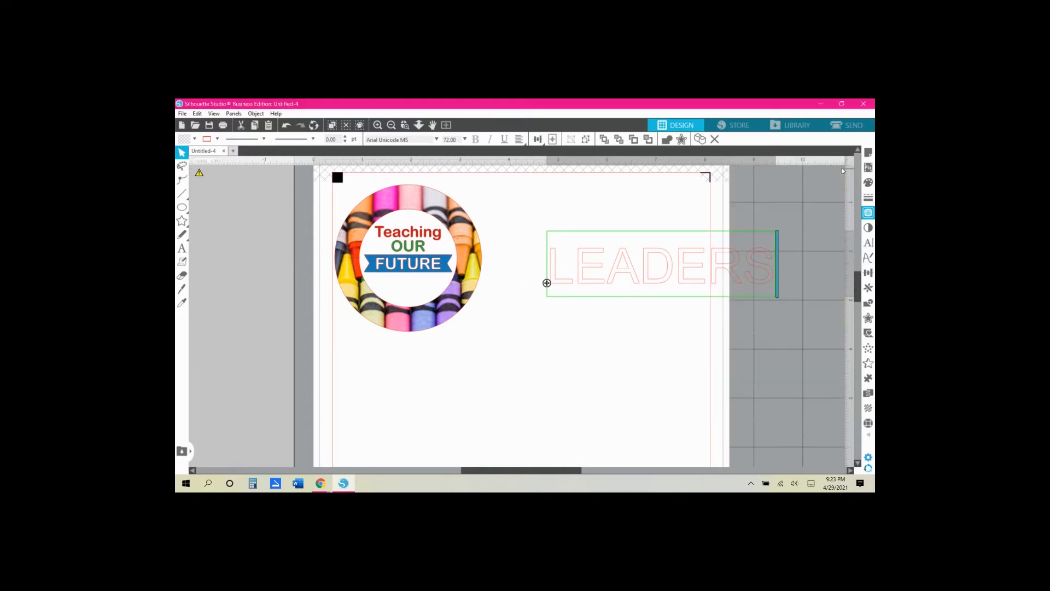
double_click(678, 278)
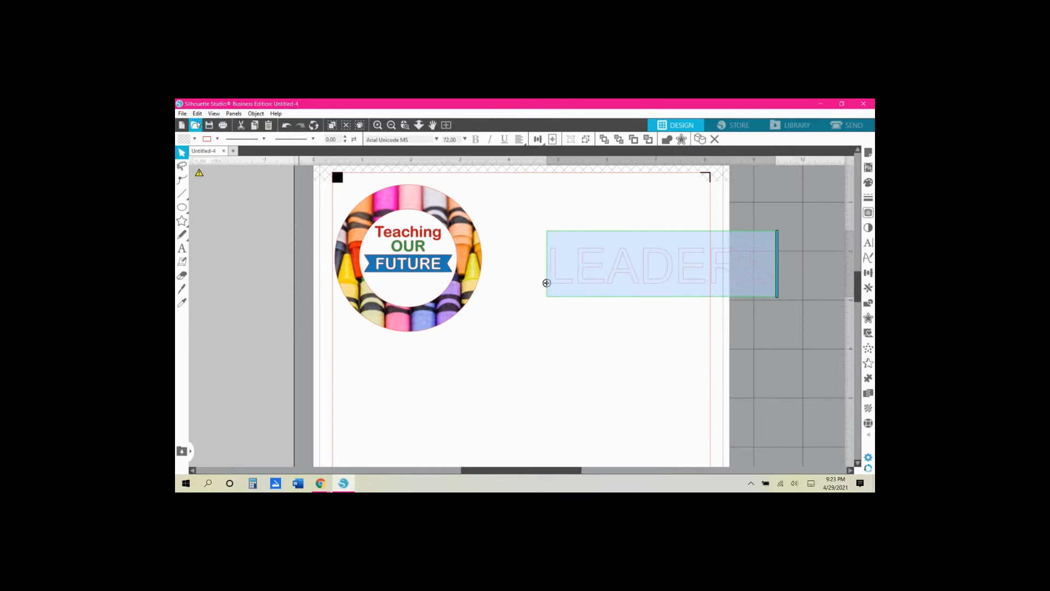
left_click(194, 139)
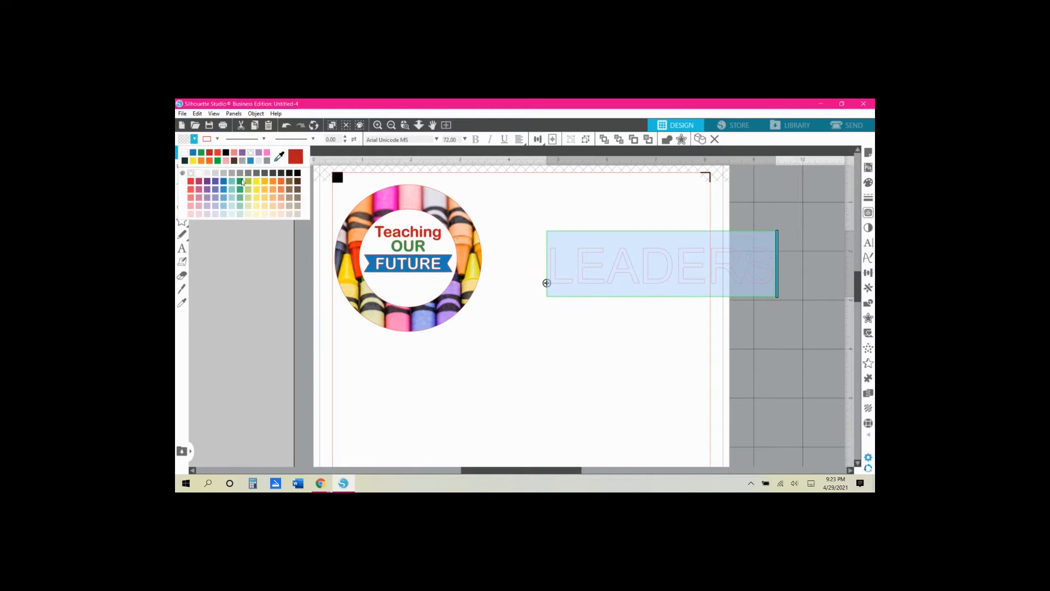
left_click(285, 181)
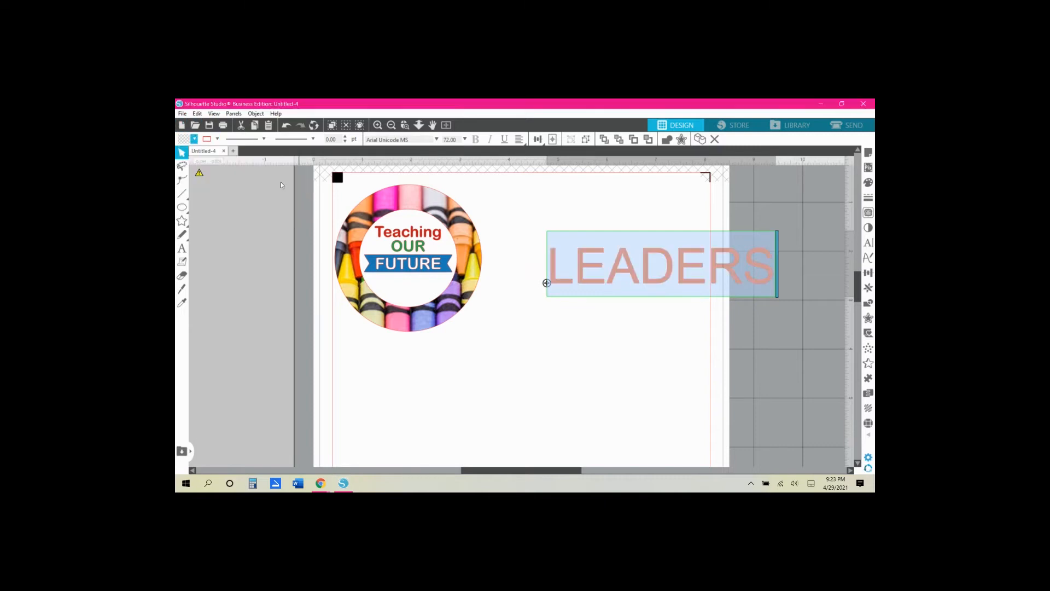
- Shrink "LEADERS" to fit inside the white circle and place it beneath the blue banner
left_click(661, 330)
left_click(777, 297)
left_click_drag(778, 297, 429, 284)
left_click(433, 286)
double_click(412, 284)
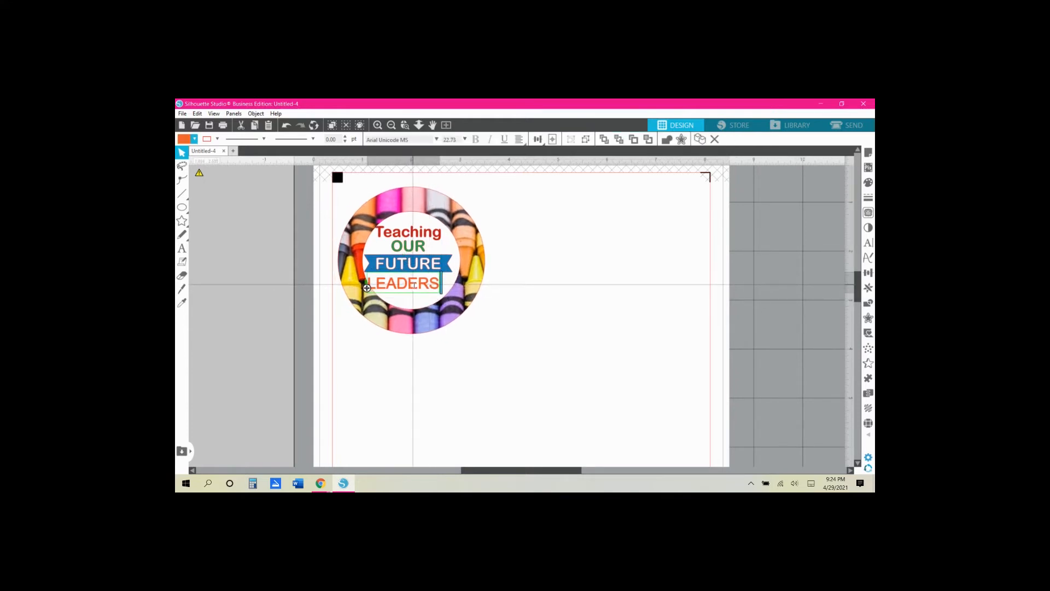
- Align the crayon circle, white centre, banner and all four words to a common horizontal centre
left_click(509, 326)
left_click_drag(320, 176, 528, 371)
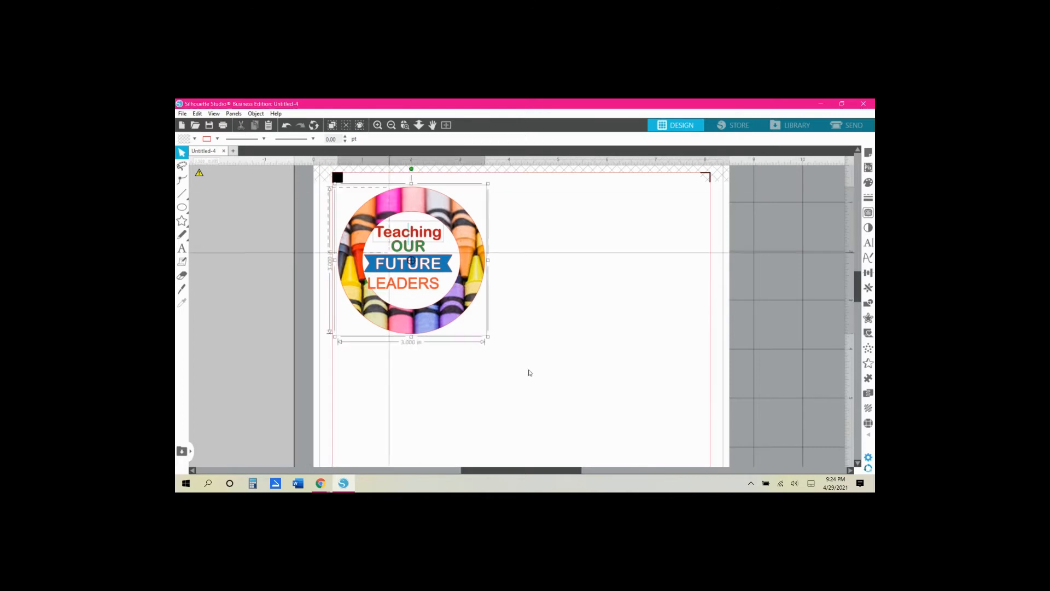
left_click(538, 140)
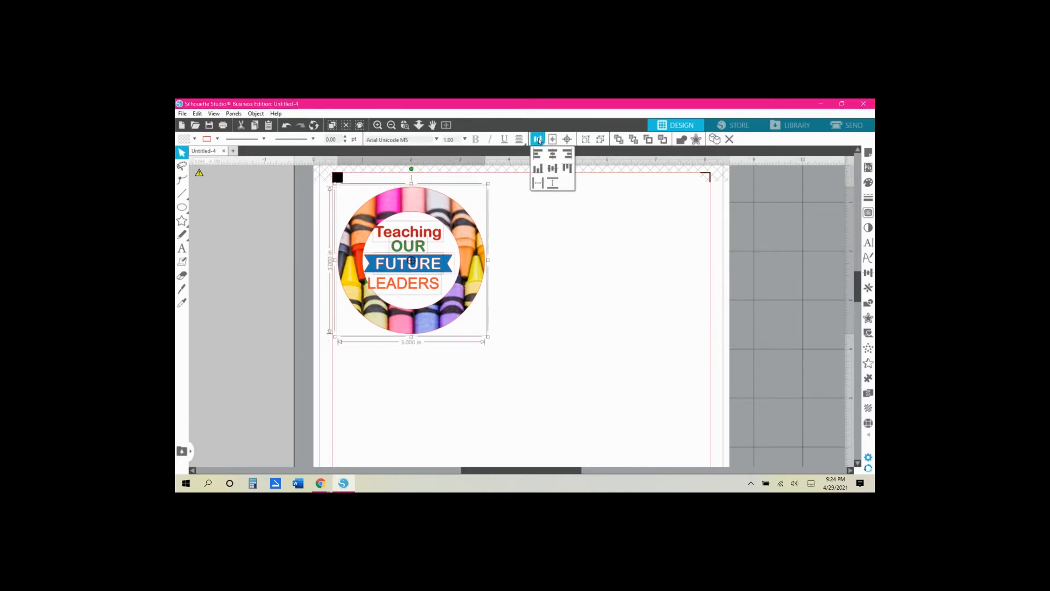
left_click(551, 158)
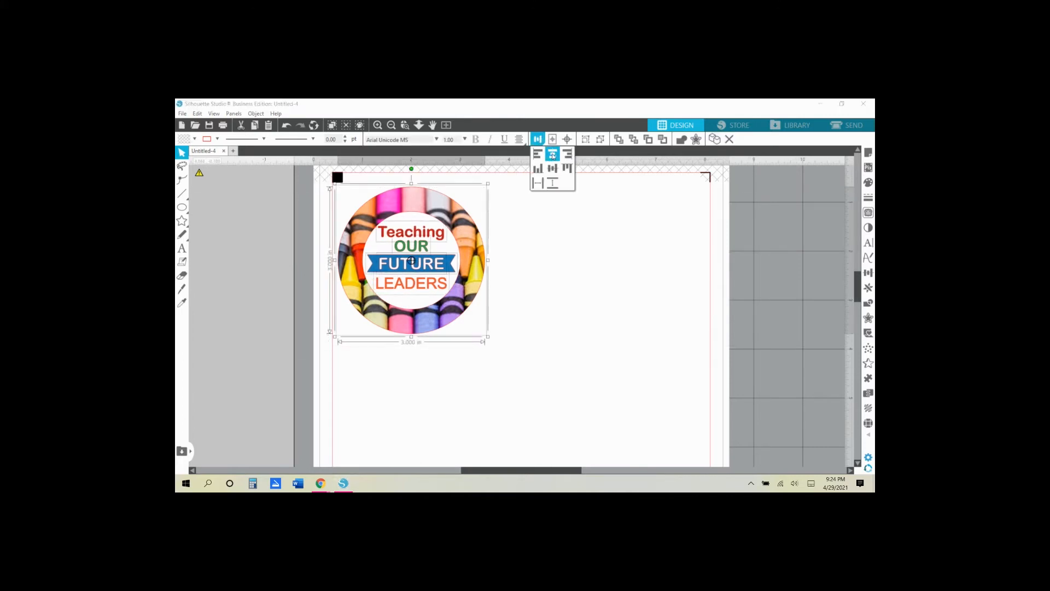
left_click(566, 297)
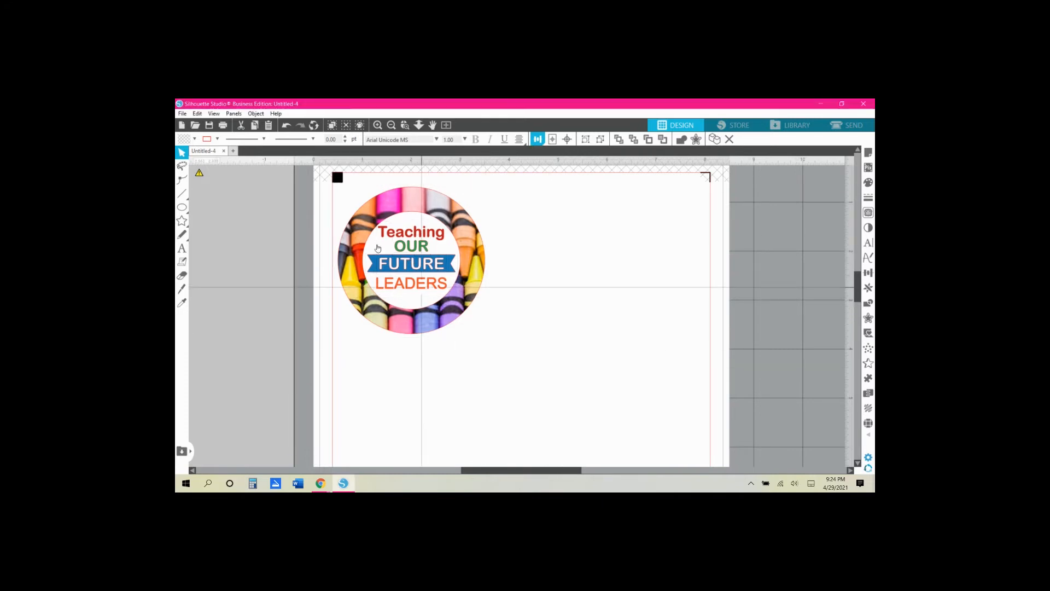
- Group all parts of the round design and move the group slightly up toward the page's left cut border
left_click_drag(320, 180, 512, 367)
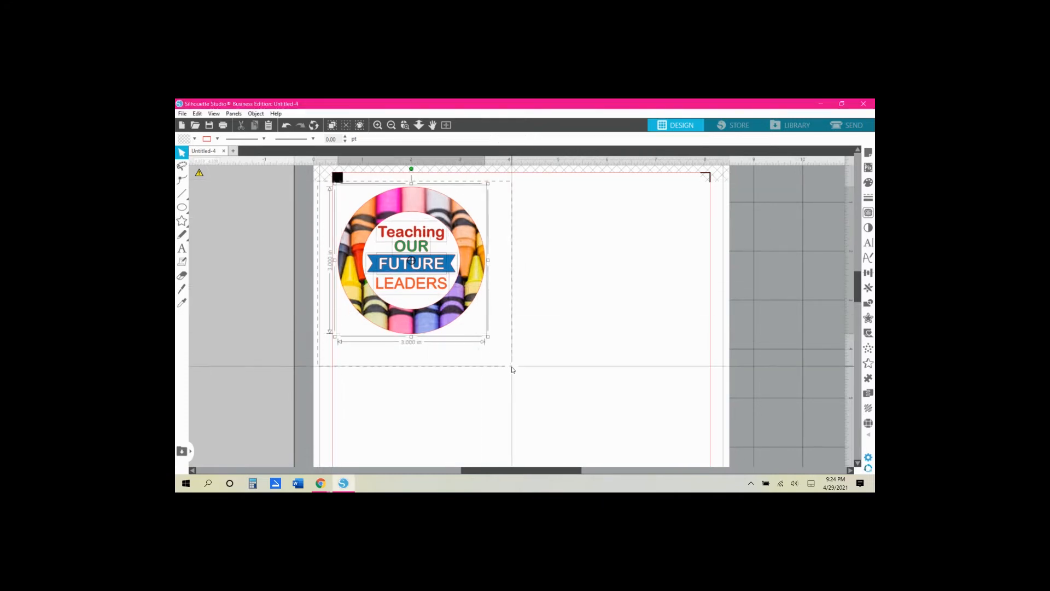
key("i")
key("ctrl+g")
left_click(550, 326)
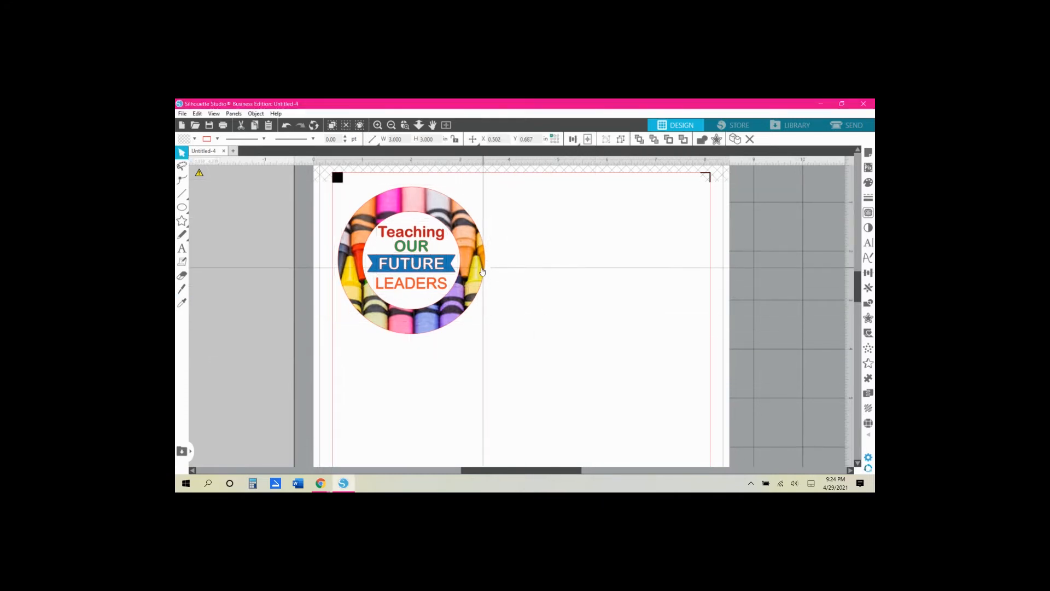
left_click_drag(471, 276, 467, 275)
key("Escape")
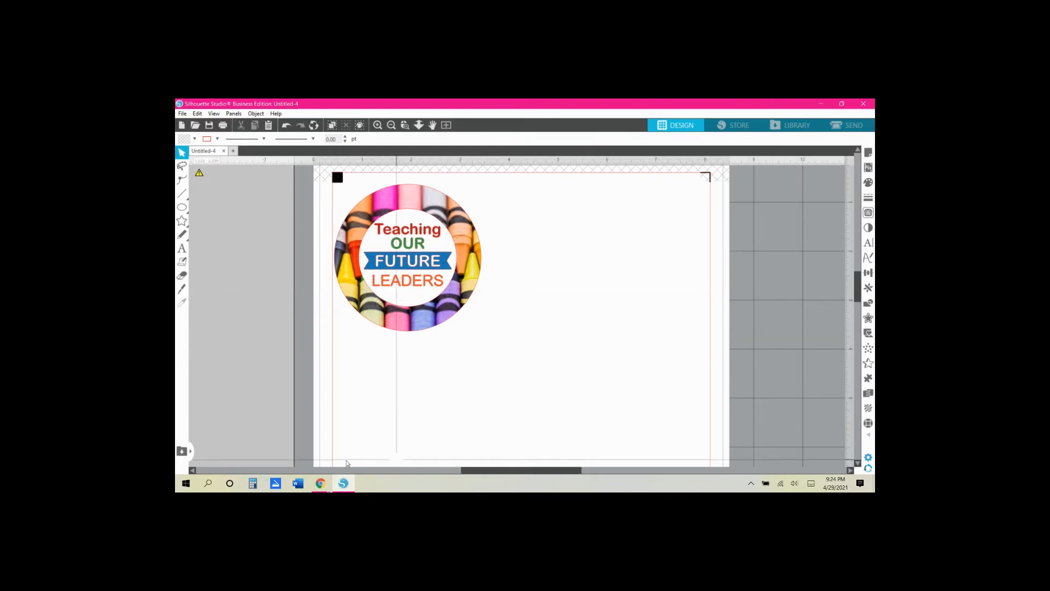
- Switch to Chrome and search Google Images for "apple with heart svg"
mouse_move(328, 487)
left_click(279, 445)
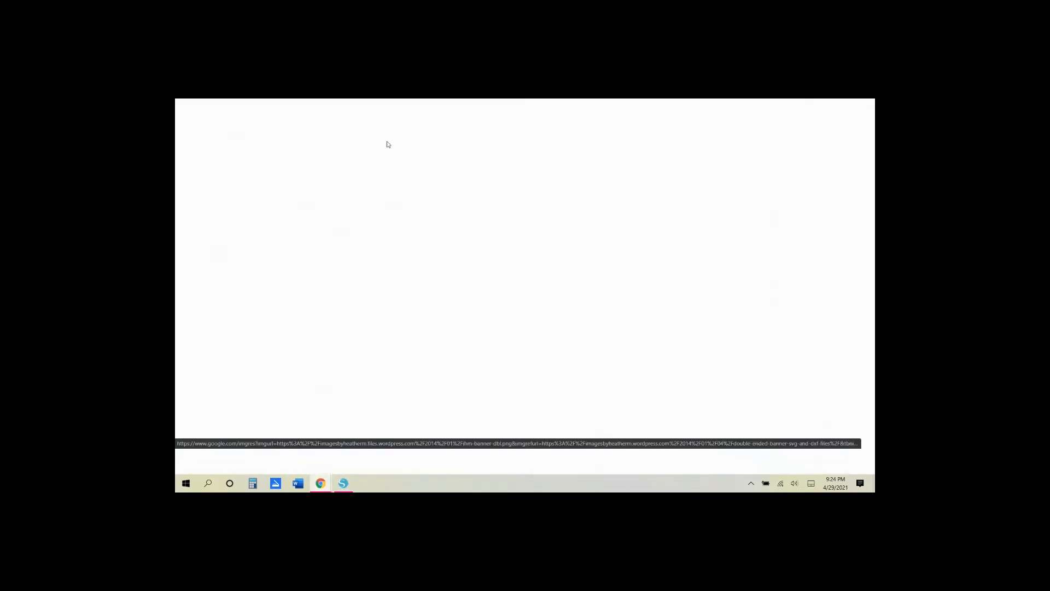
triple_click(347, 164)
type("apple w")
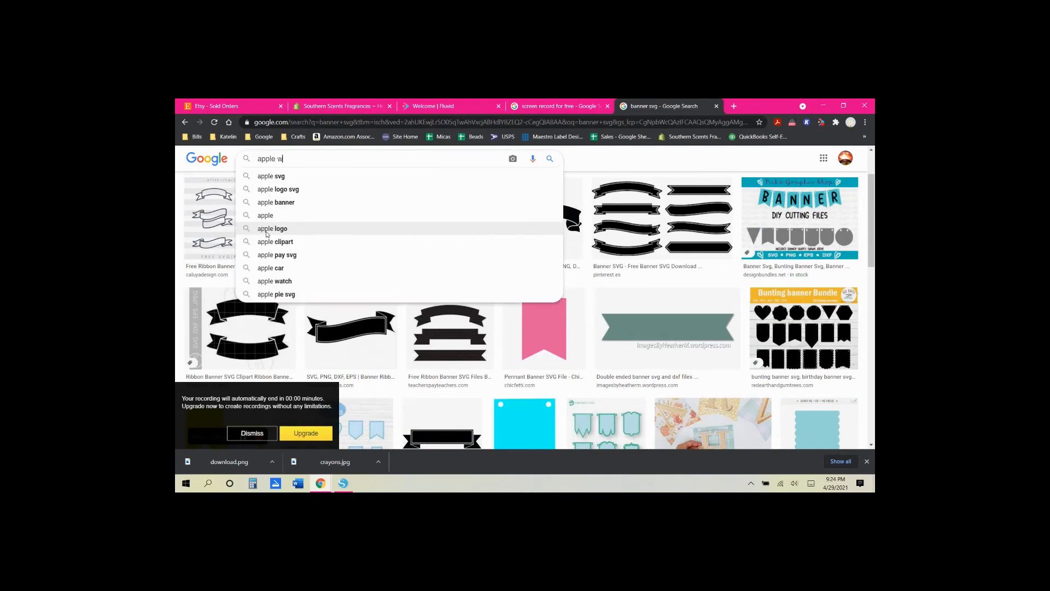
type("ith heart svg")
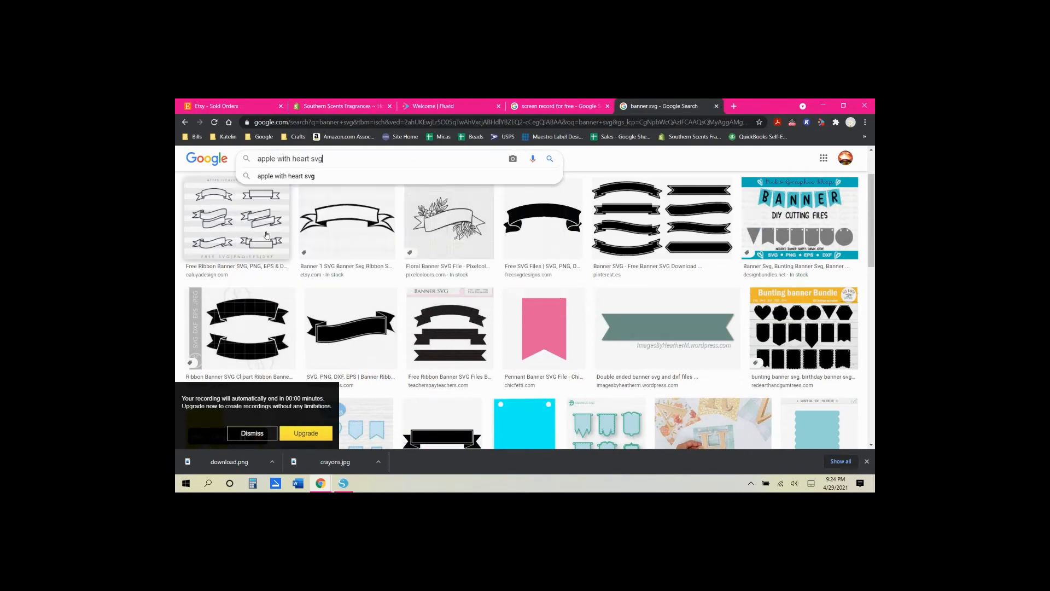
key("Return")
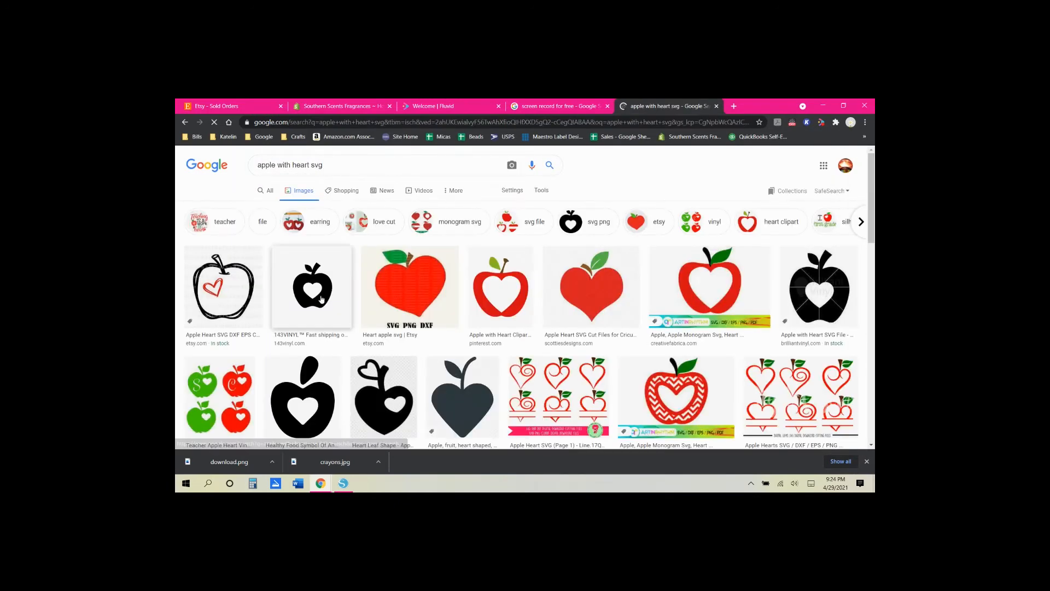
- Save the black apple image with the heart cutout from 143vinyl.com and return to Silhouette Studio
right_click(333, 283)
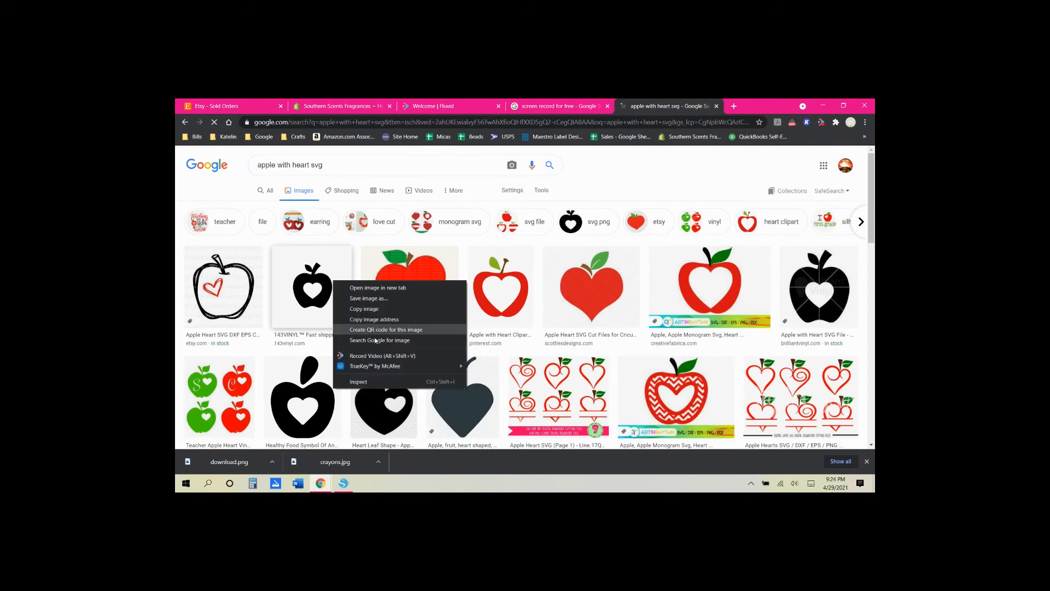
left_click(372, 294)
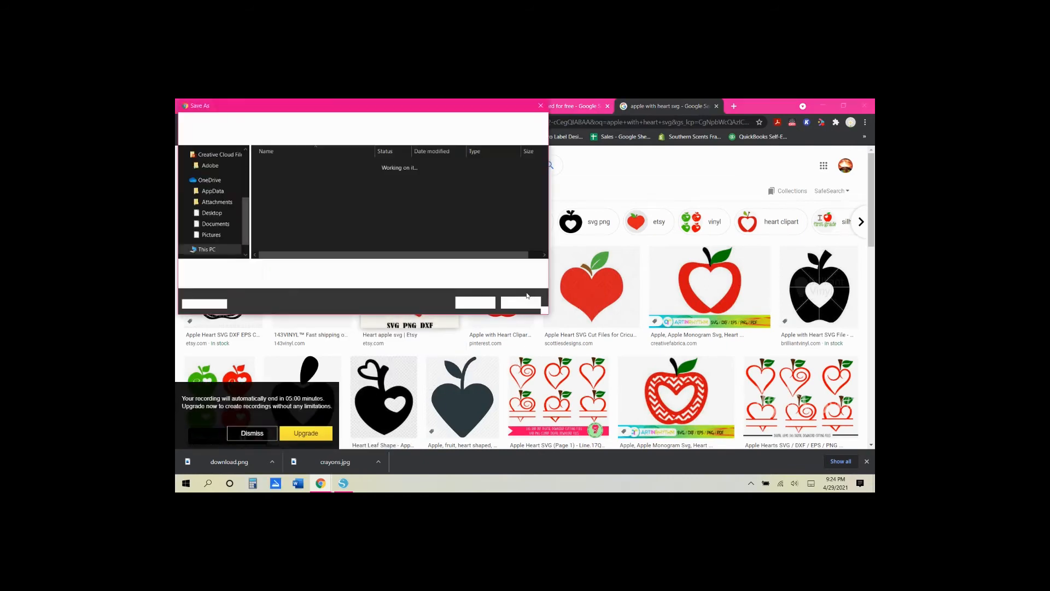
left_click(475, 302)
left_click(823, 106)
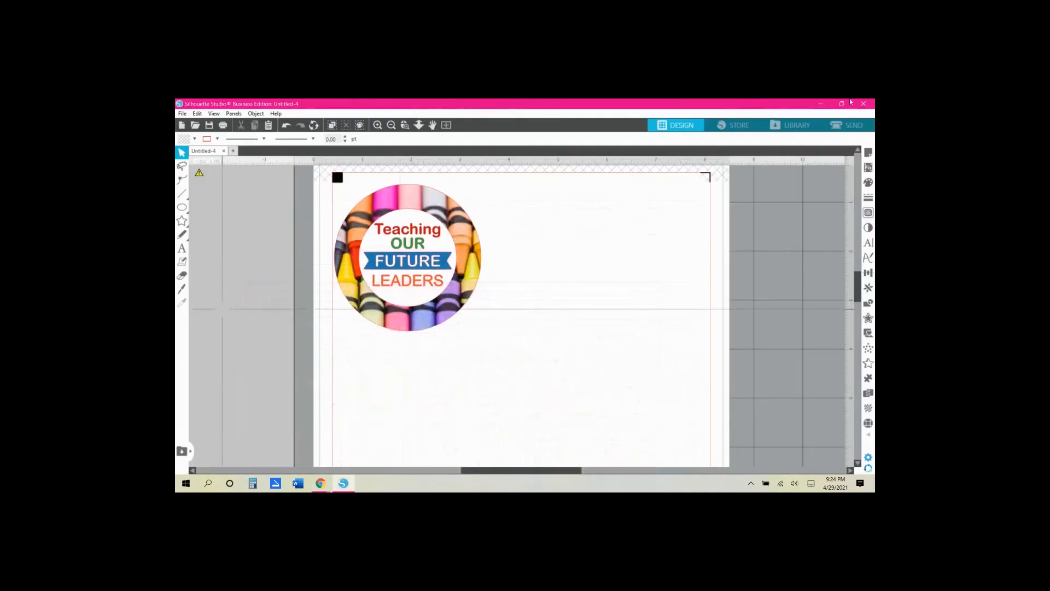
- Bring the saved apple image from the desktop onto the page beside the crayon design
left_click(843, 104)
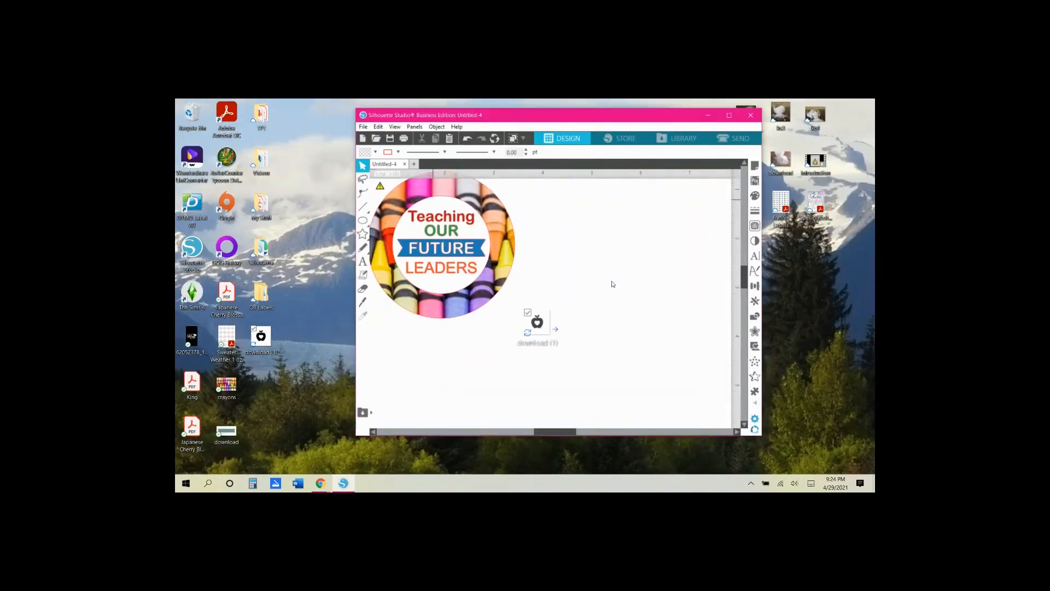
left_click_drag(613, 284, 582, 279)
left_click(729, 116)
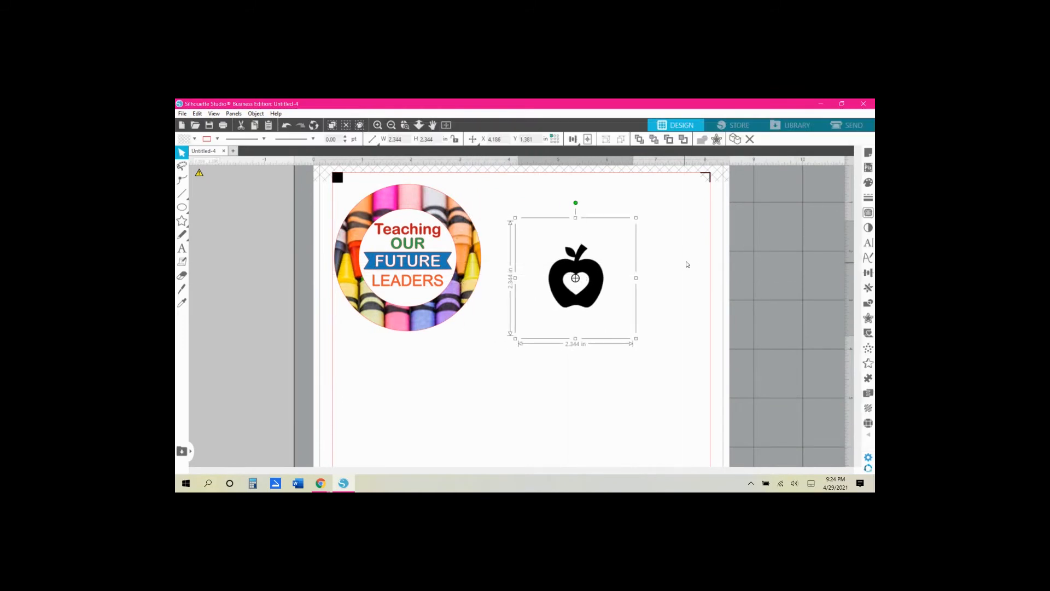
- Trace the apple image with its heart cutout and delete the original picture
left_click(868, 213)
left_click(779, 206)
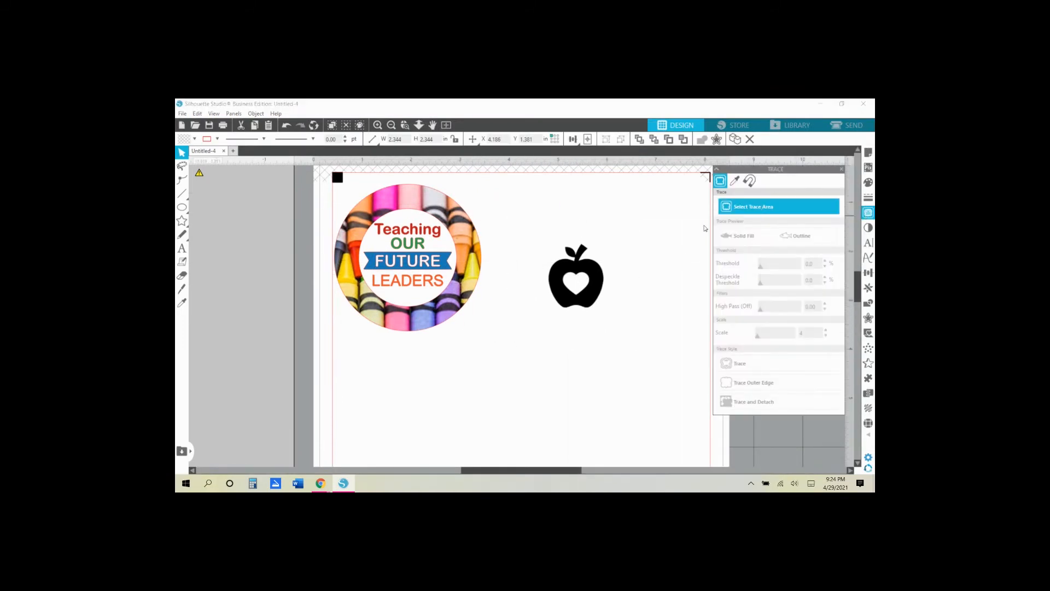
left_click_drag(531, 228, 634, 345)
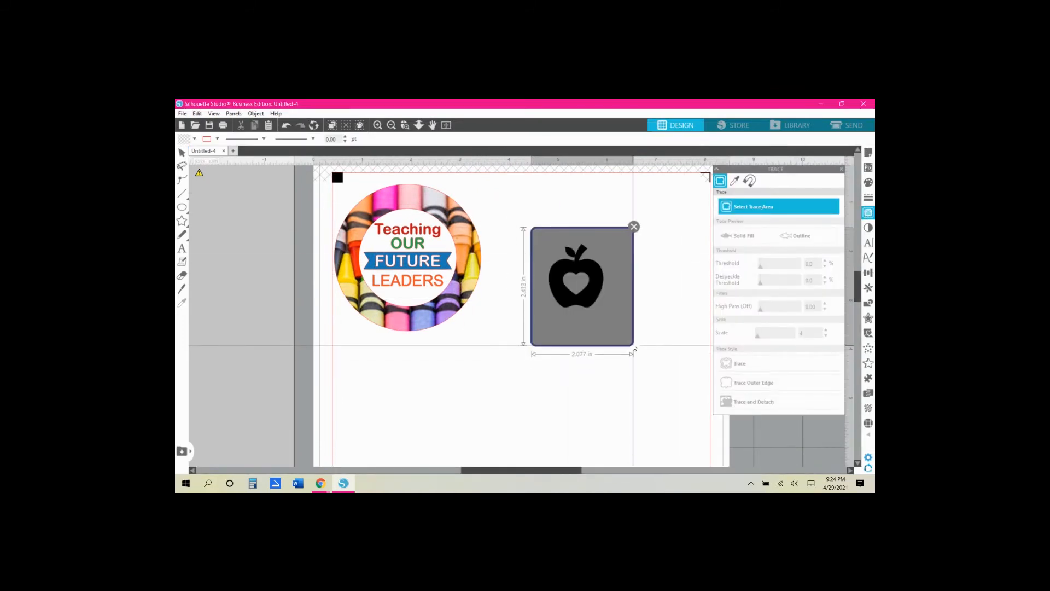
left_click(760, 363)
left_click_drag(620, 299, 646, 357)
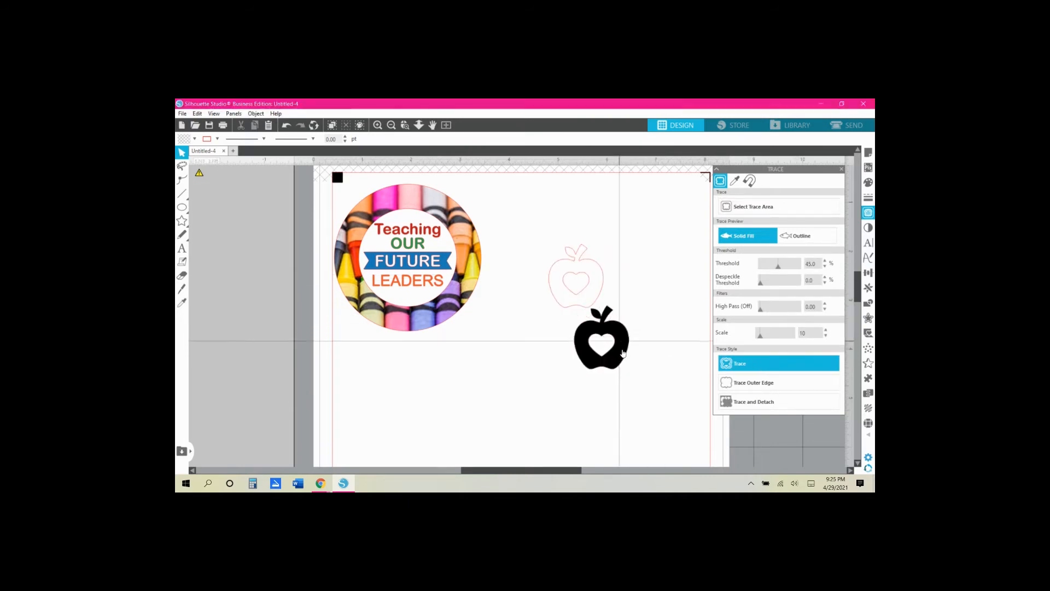
key("Delete")
- Fill the traced apple outline with red, leaving the heart cutout empty
left_click(577, 276)
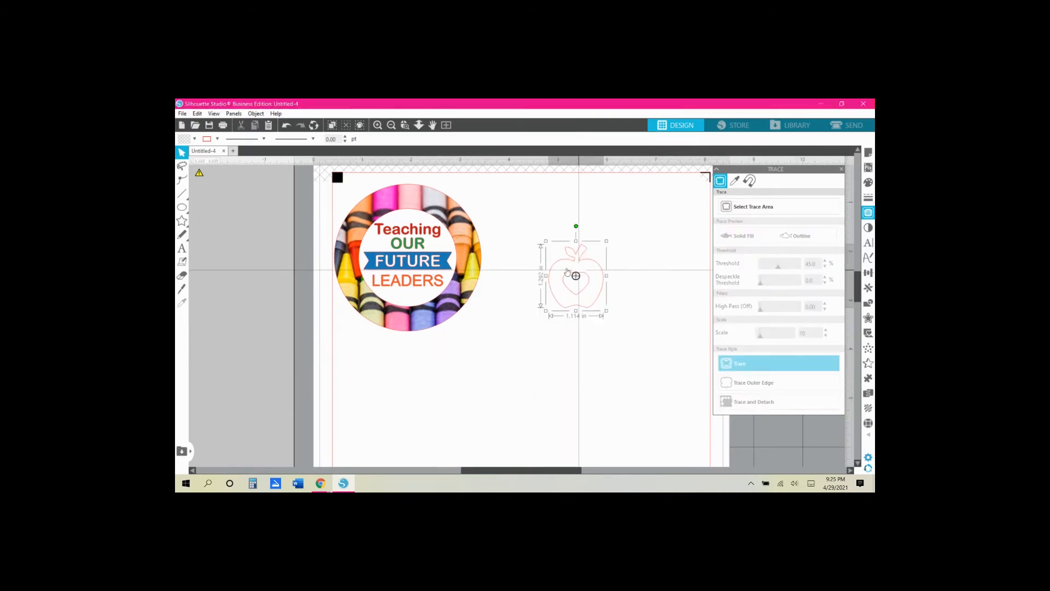
left_click(194, 140)
left_click(226, 154)
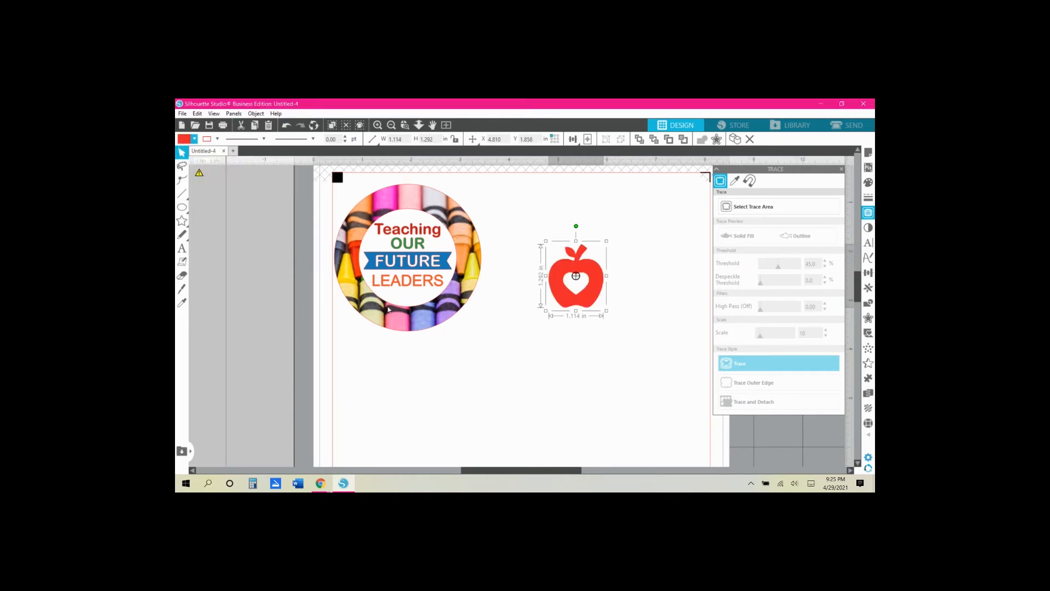
- Ungroup the round design and change the fill of "Teaching" to pink
left_click(429, 229)
right_click(428, 228)
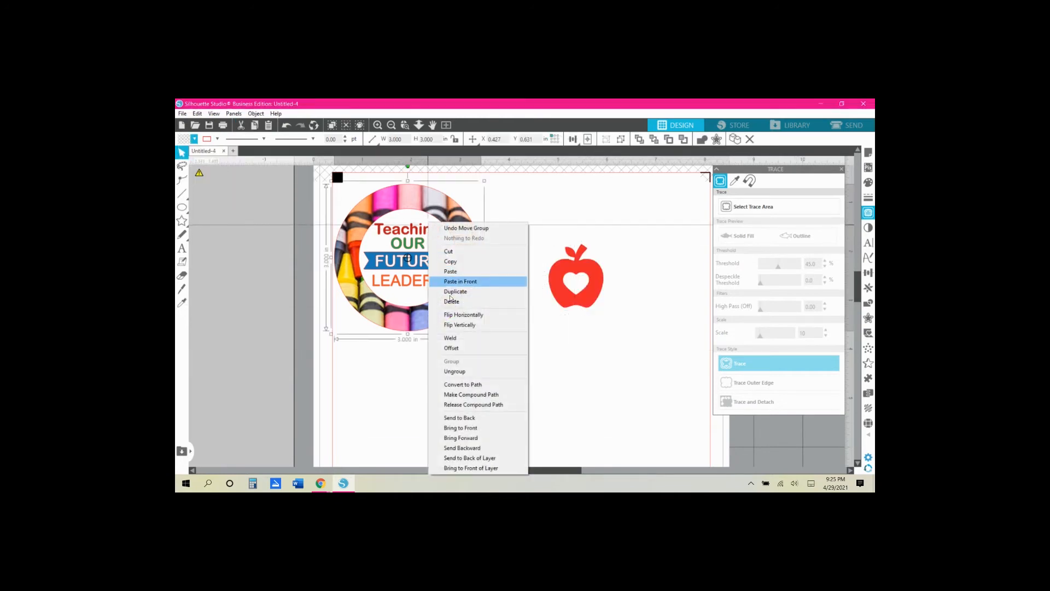
left_click(460, 369)
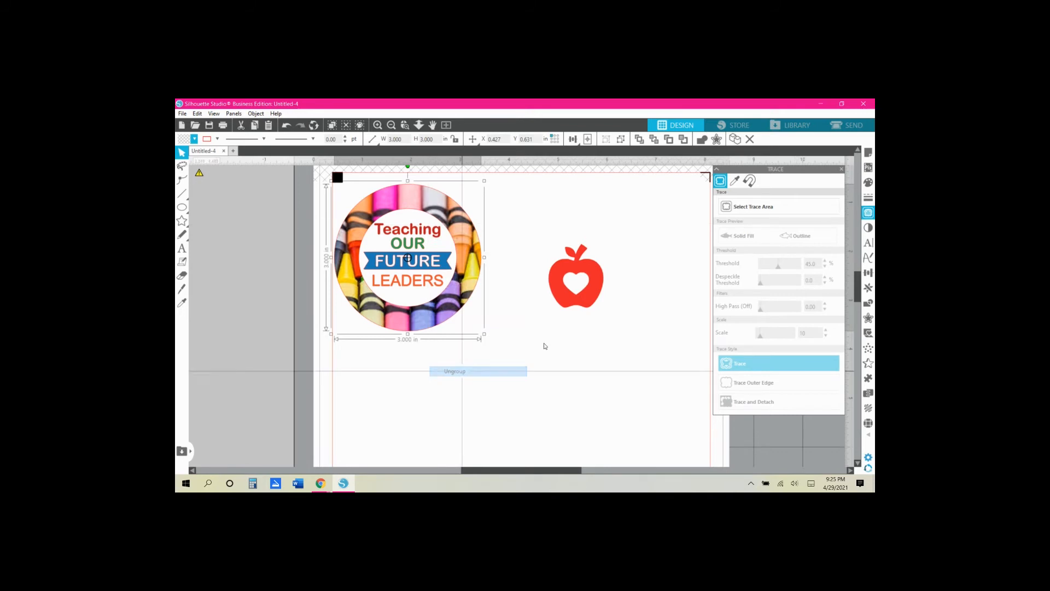
left_click(427, 226)
left_click(420, 232)
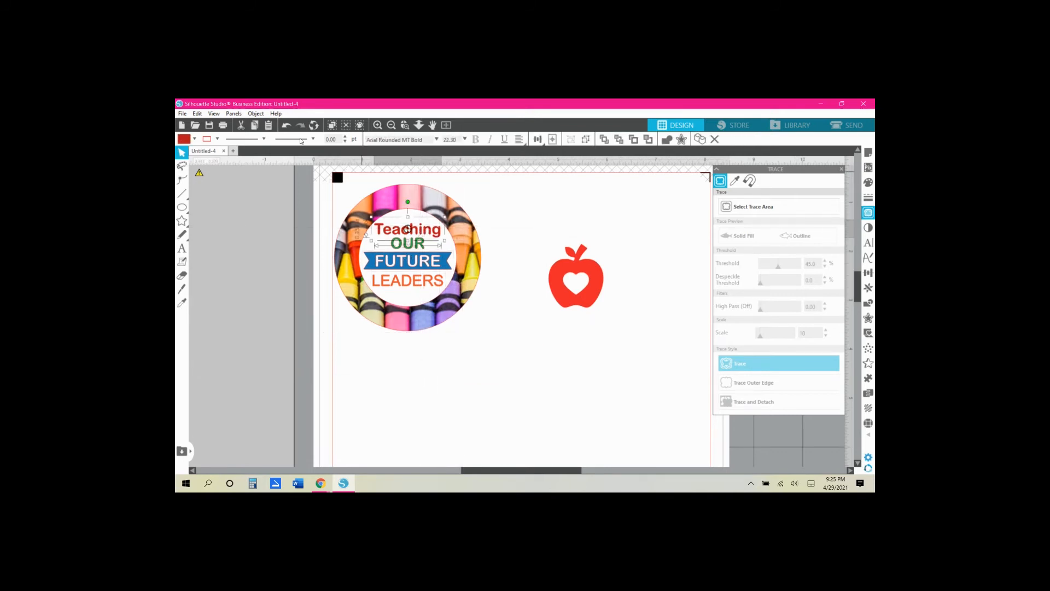
left_click(195, 140)
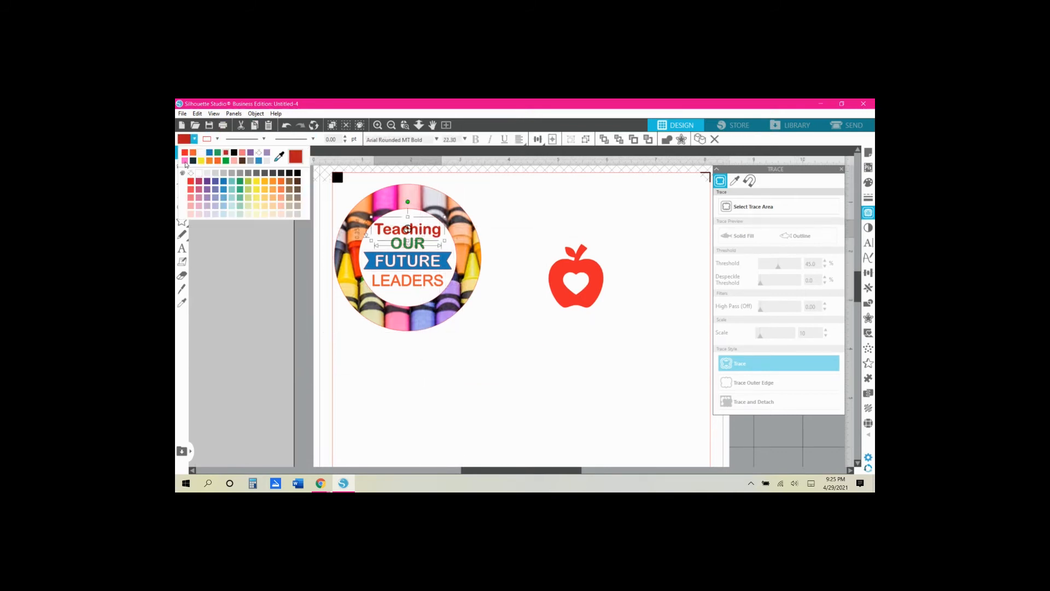
left_click(185, 164)
- Shrink the red apple to about 0.18 in wide, place it left of "OUR" and put a copy on the right
left_click(577, 284)
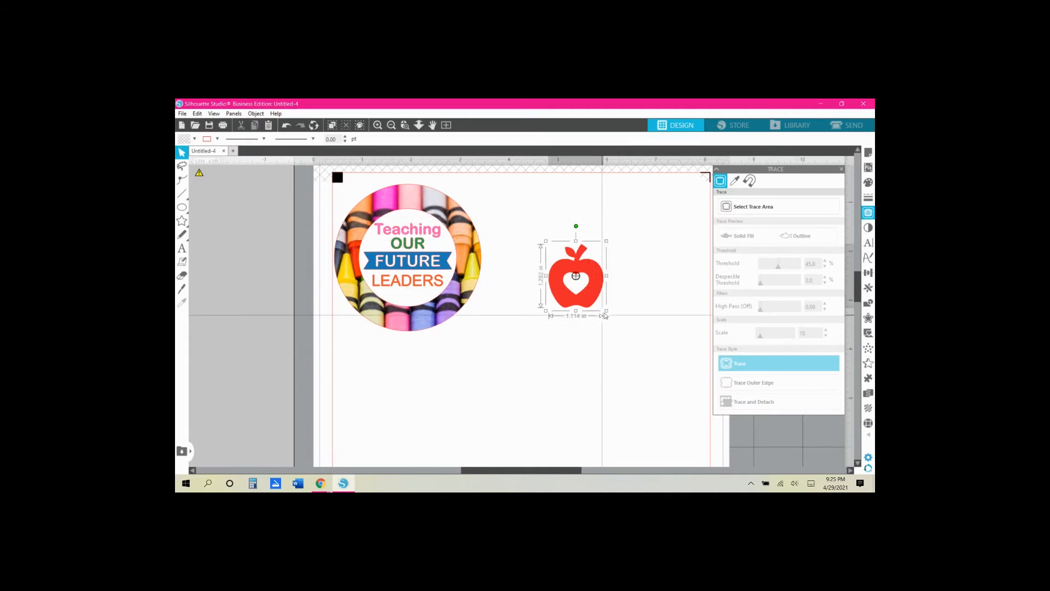
left_click_drag(605, 315, 383, 247)
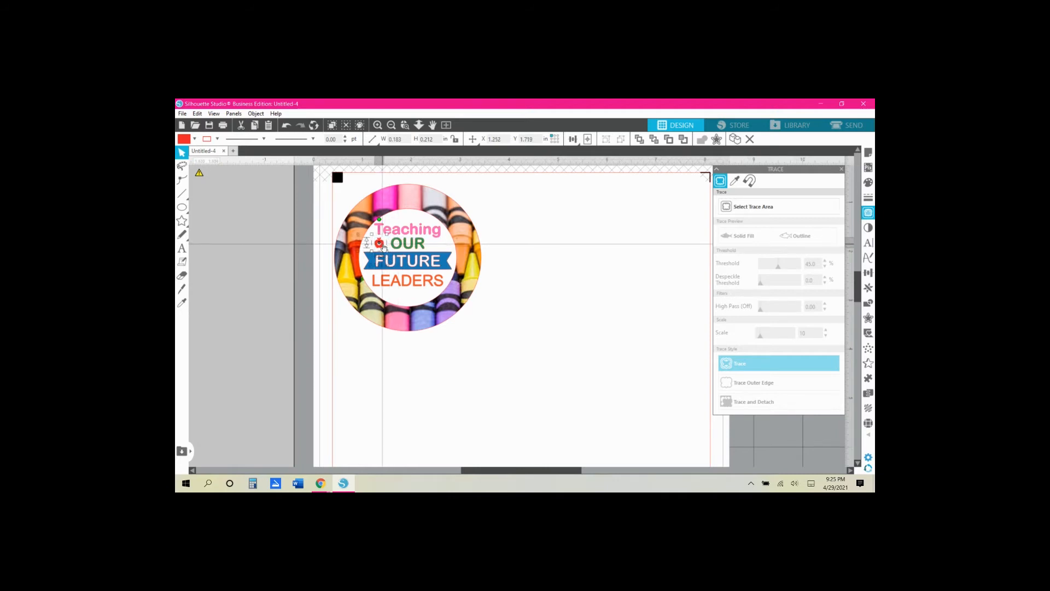
key("ctrl+c")
key("ctrl+v")
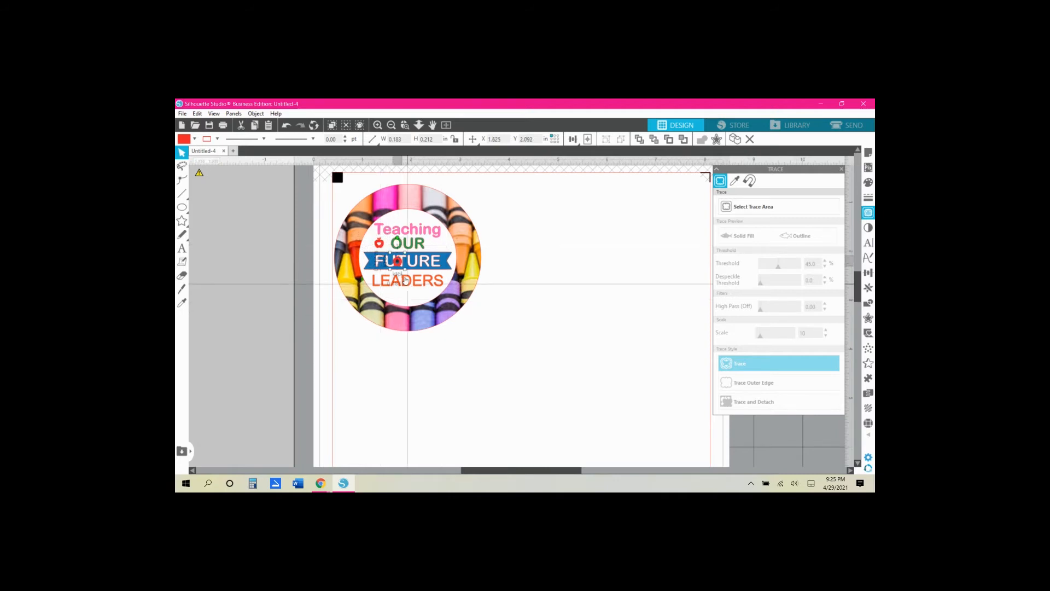
left_click_drag(401, 263, 439, 246)
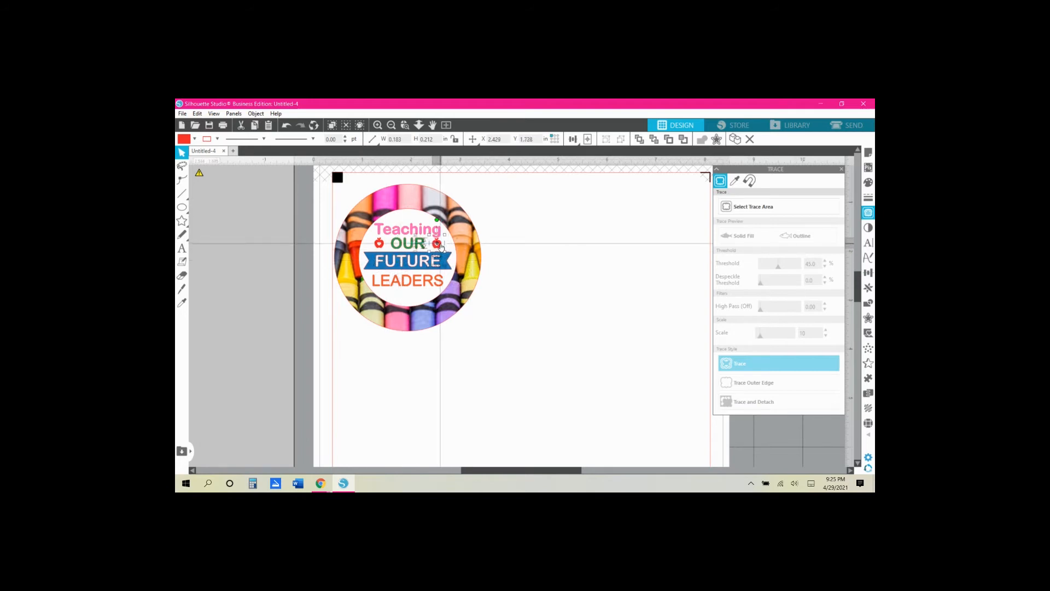
- Flip the apple to the right of "OUR" horizontally so that it mirrors the left one
right_click(440, 246)
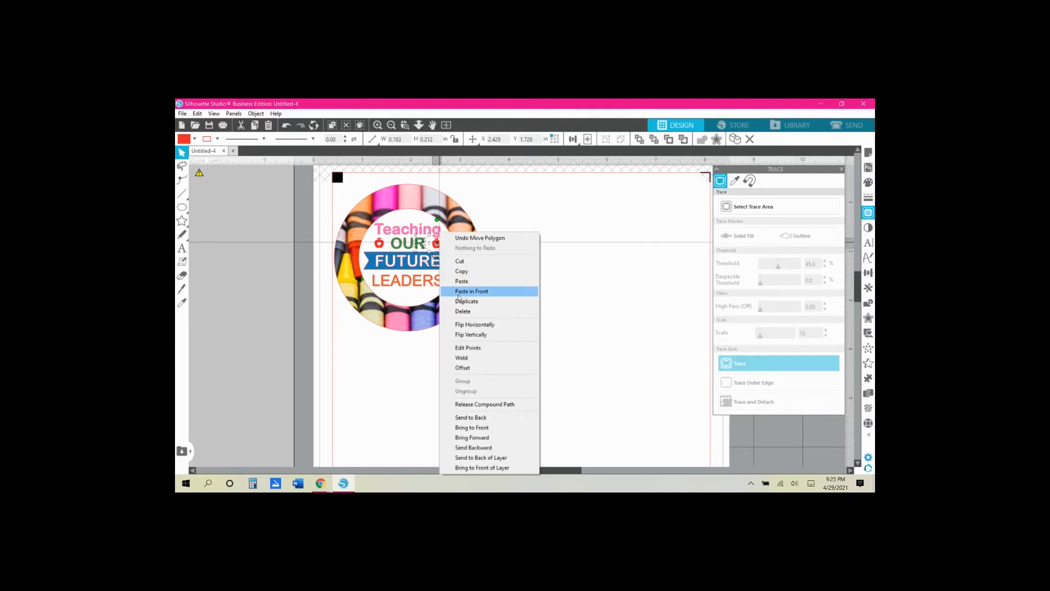
left_click(476, 335)
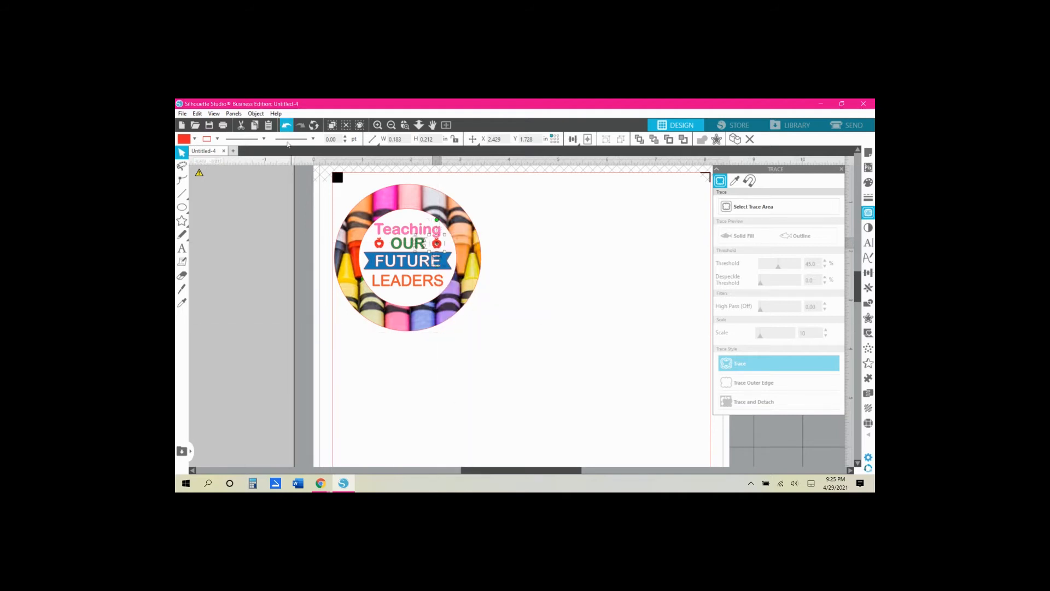
right_click(440, 245)
left_click(493, 322)
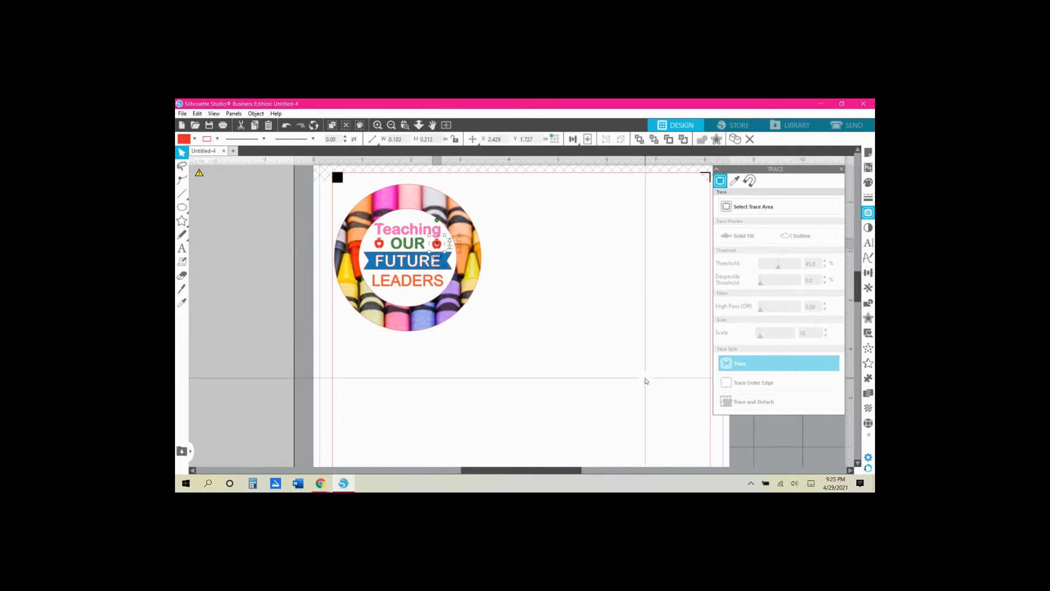
- Move the two apples closer to "OUR" so they sit right against each side of the word
left_click(379, 243)
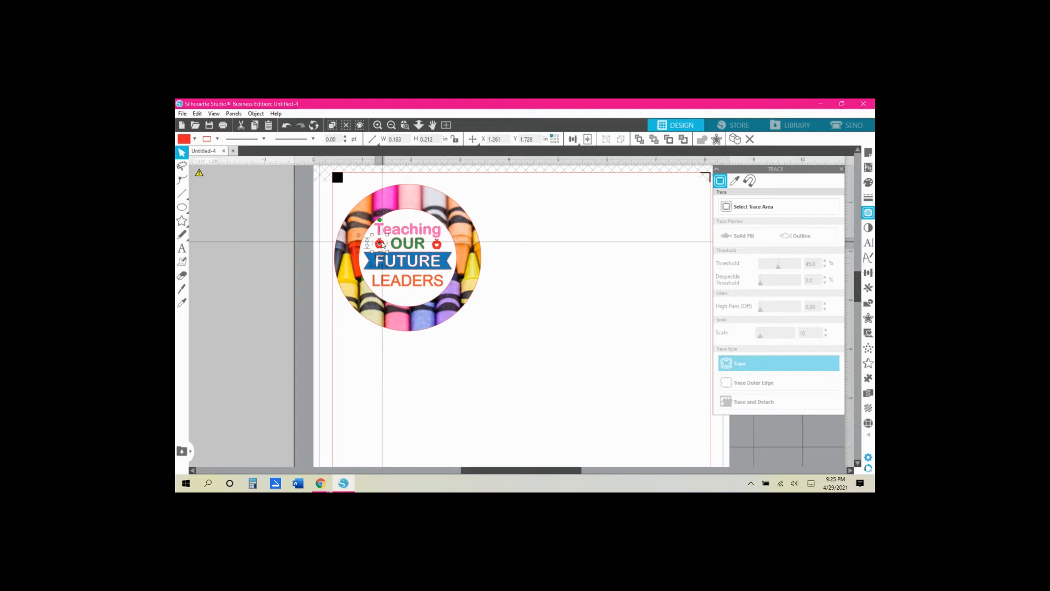
mouse_move(383, 244)
left_mouse_down()
mouse_move(438, 245)
mouse_move(378, 245)
mouse_move(388, 245)
left_mouse_up()
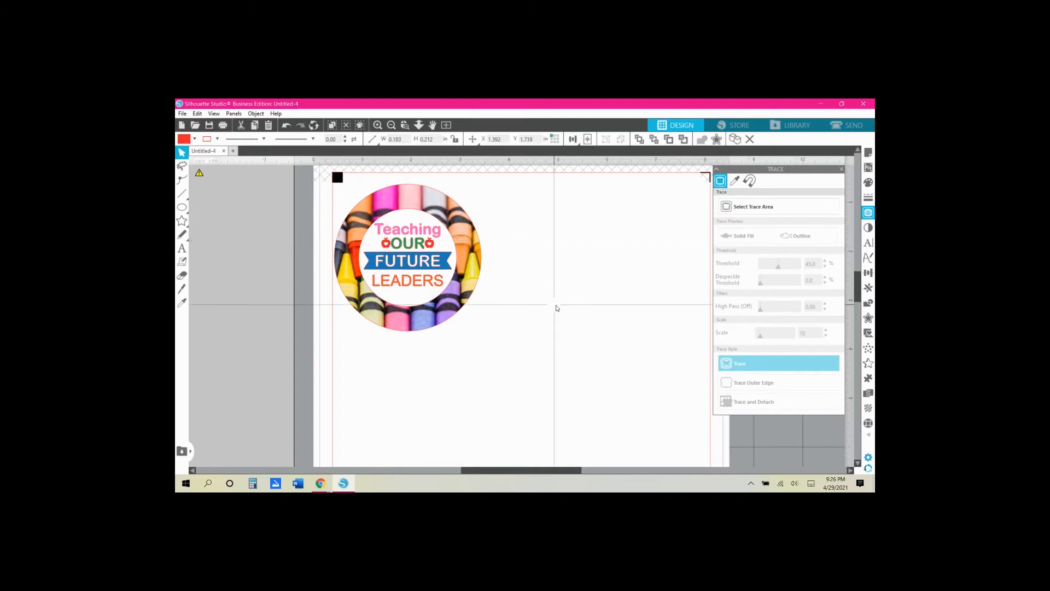
left_click(556, 305)
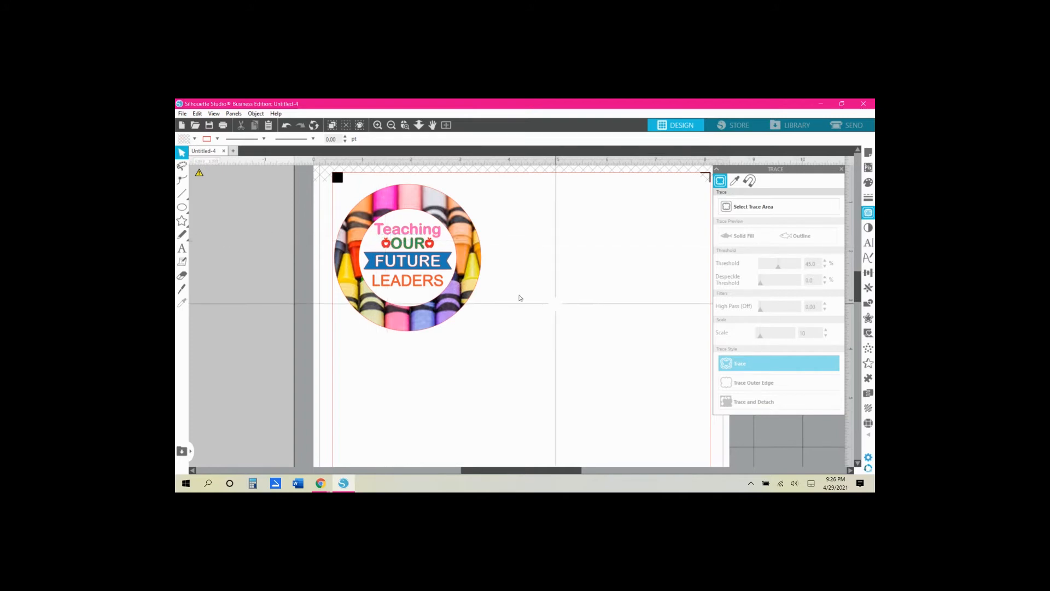
- Nudge the two red apples slightly outward, the left one leftward and the right one rightward, leaving small gaps beside "OUR"
left_click(386, 243)
key("Left")
key("Left")
key("Left")
key("Left")
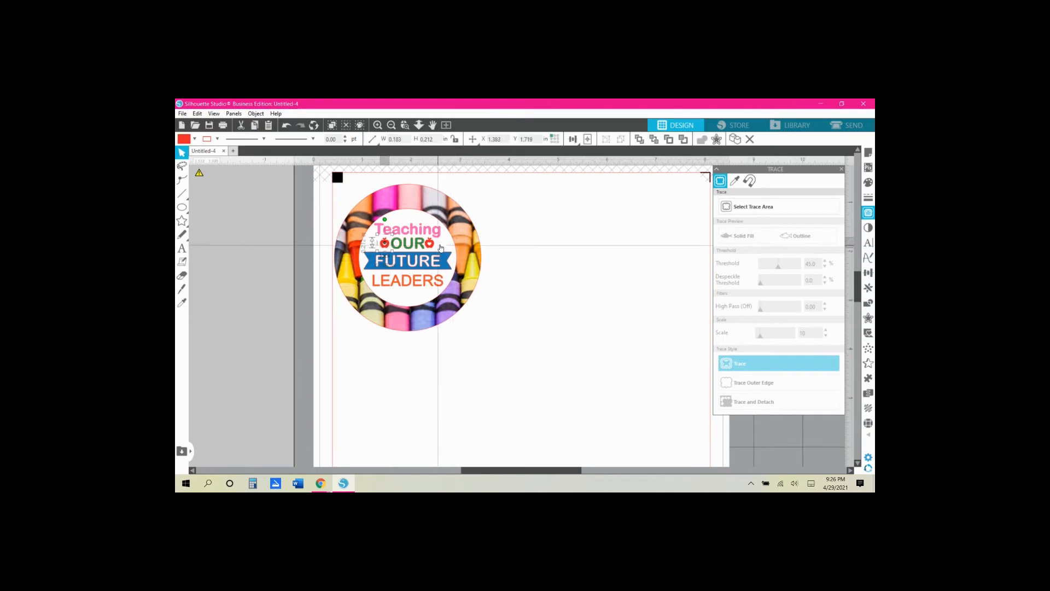
key("Right")
key("Right")
key("Right")
key("Right")
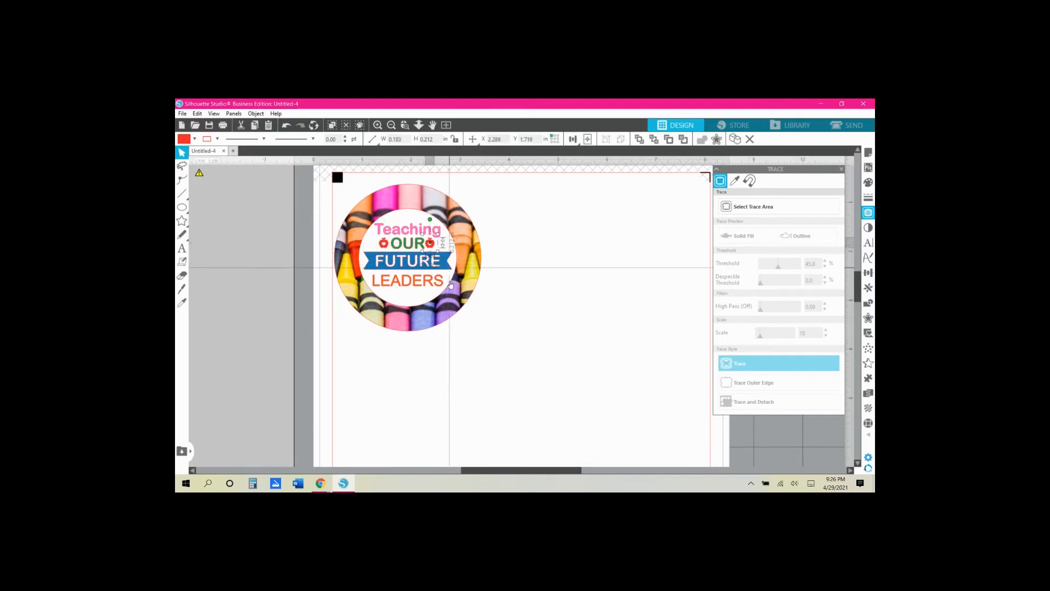
left_click(562, 332)
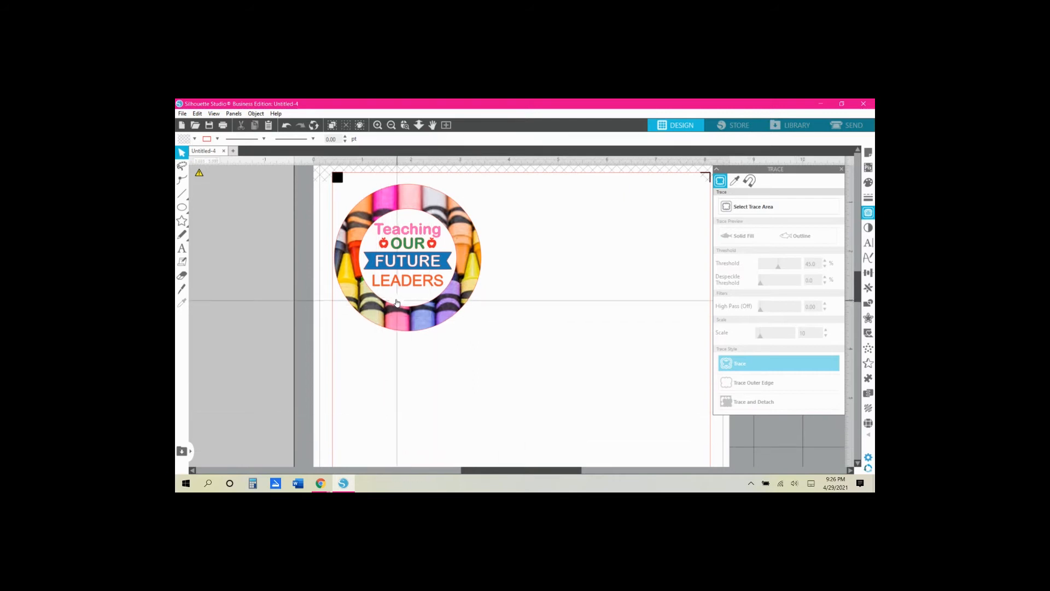
- Switch to the Chrome window with the Google image results and search for "pencil svg"
left_click(320, 484)
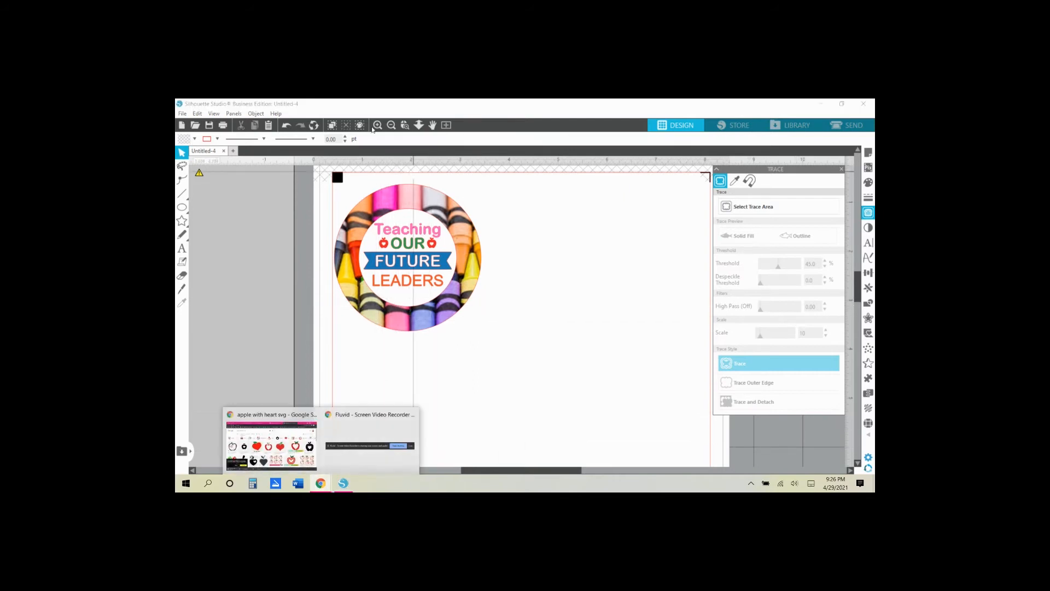
left_click(265, 427)
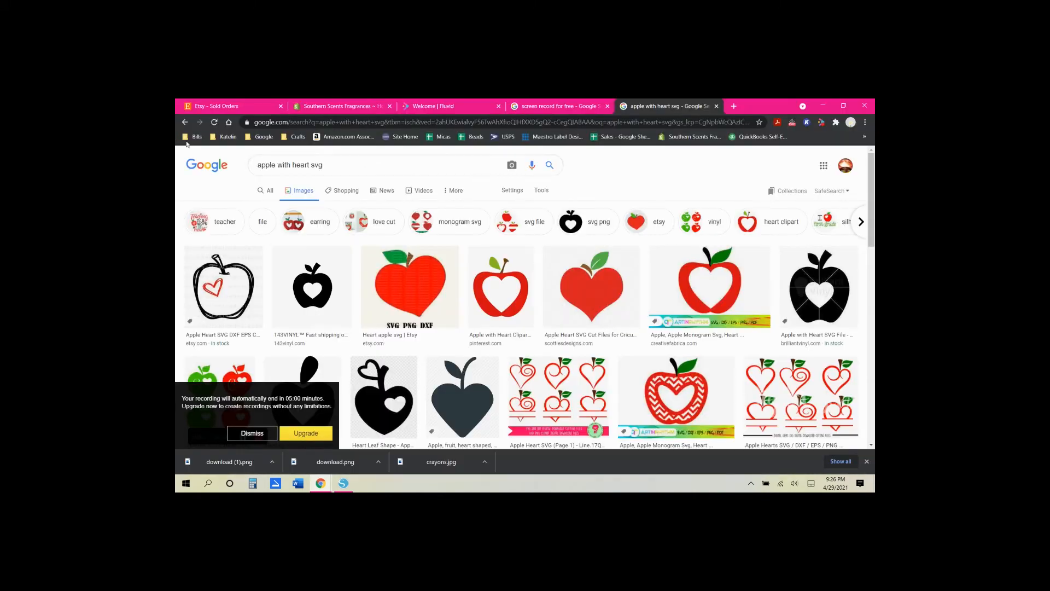
type("pe")
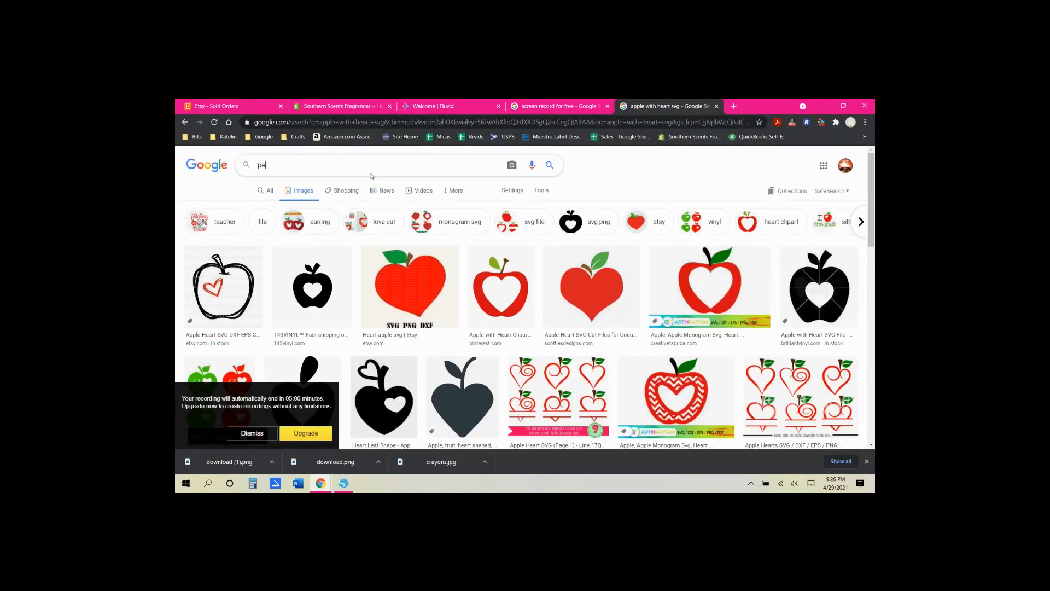
type("ncil svg")
key("Return")
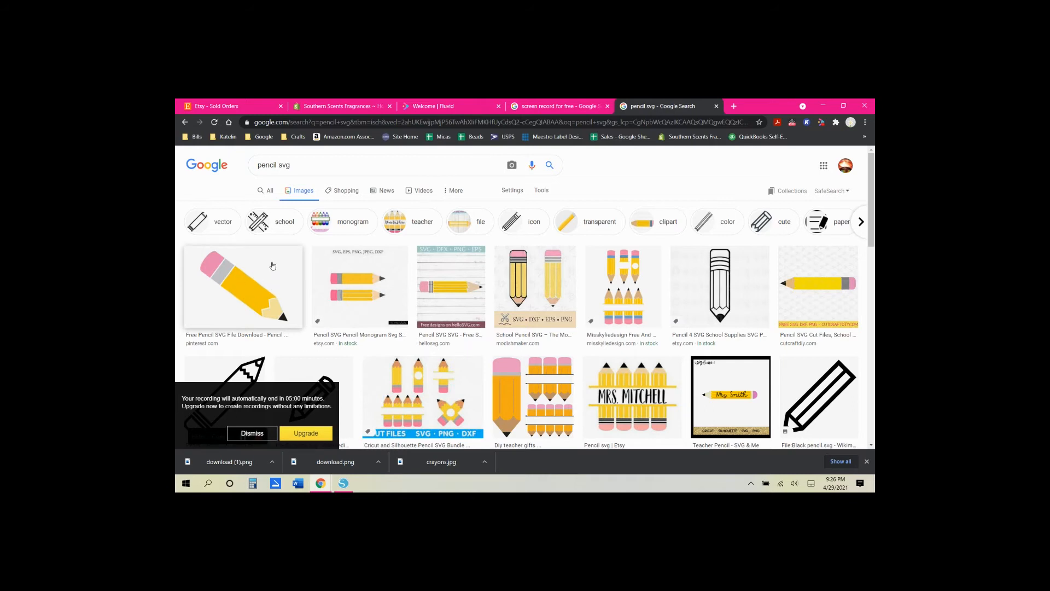
- Save the slanted yellow pencil with the pink eraser to the Desktop as the PNG image "download (2)"
right_click(275, 263)
left_click(303, 360)
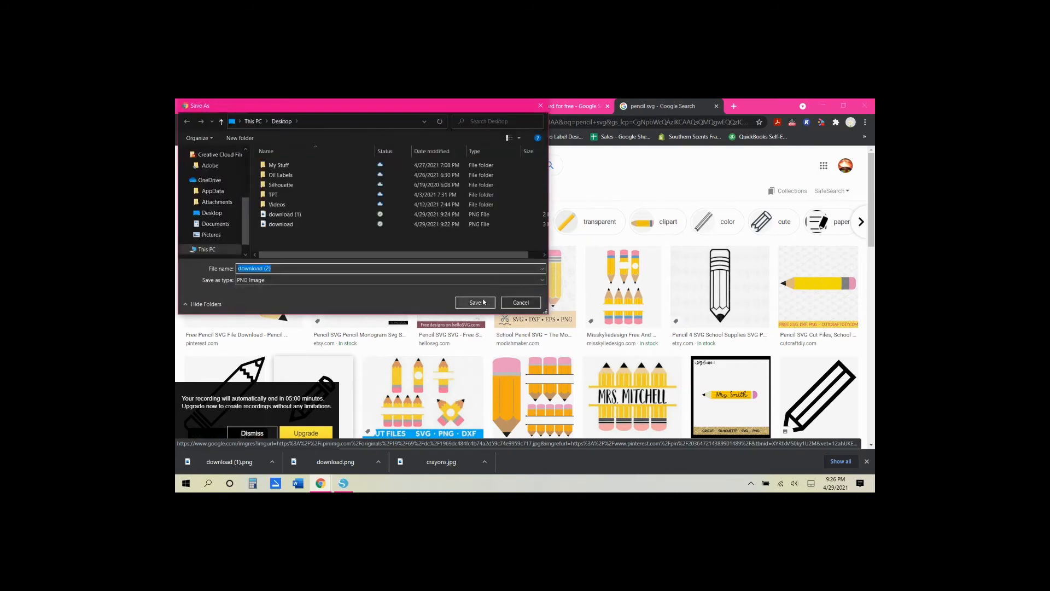
left_click(483, 302)
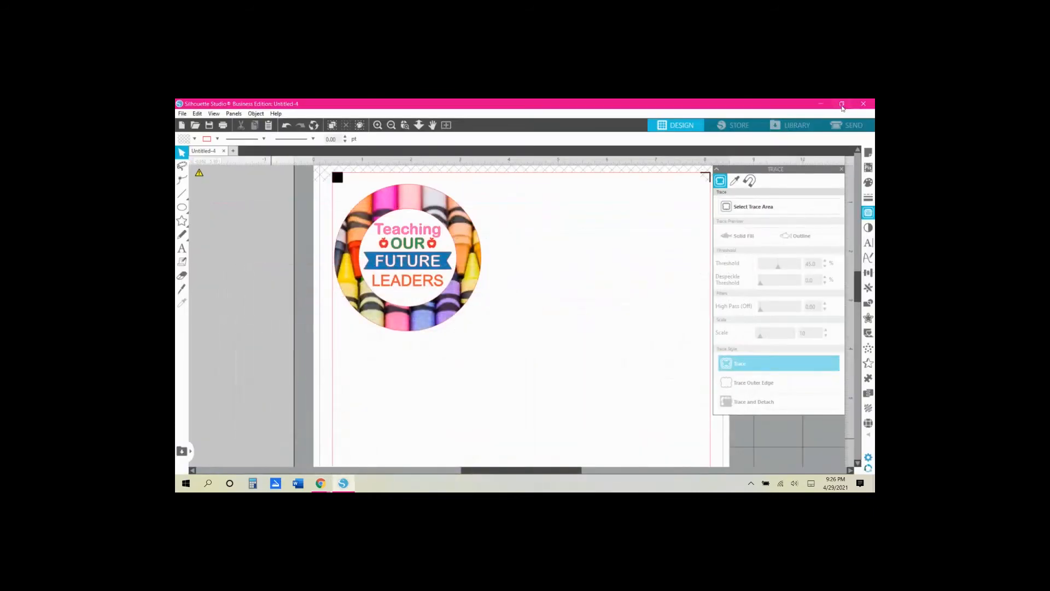
- Bring the downloaded pencil image into Silhouette Studio, placing it in the blank area beside the round design
left_click(842, 103)
mouse_move(261, 385)
left_mouse_down()
mouse_move(540, 356)
mouse_move(549, 342)
mouse_move(580, 353)
mouse_move(655, 272)
left_mouse_up()
left_click(734, 119)
- Trace and detach the pencil from its image with a threshold of 92%, and delete the leftover background
left_click(754, 206)
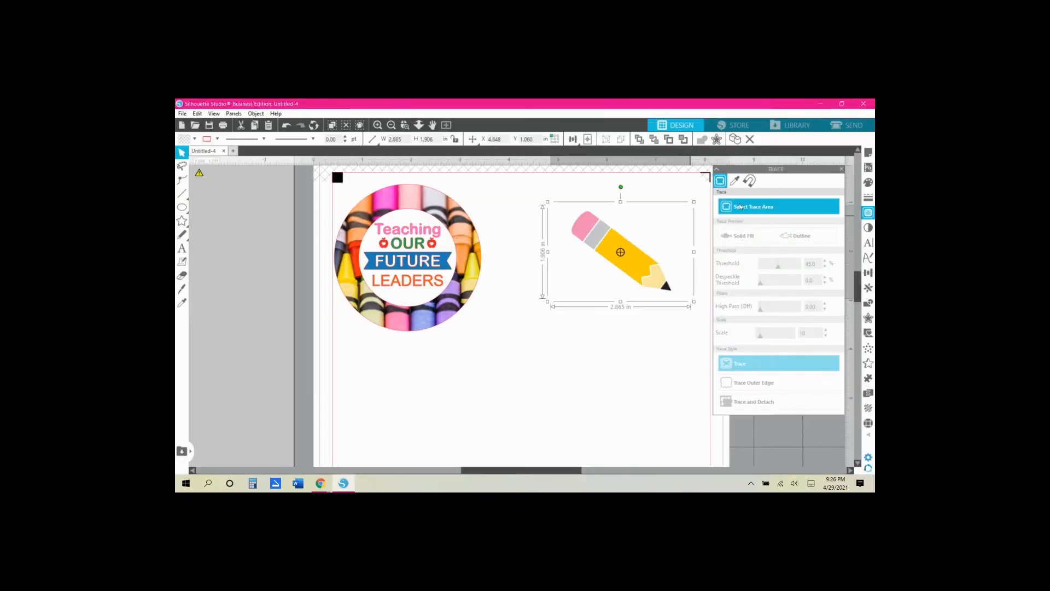
mouse_move(550, 197)
left_mouse_down()
mouse_move(675, 328)
mouse_move(693, 329)
left_mouse_up()
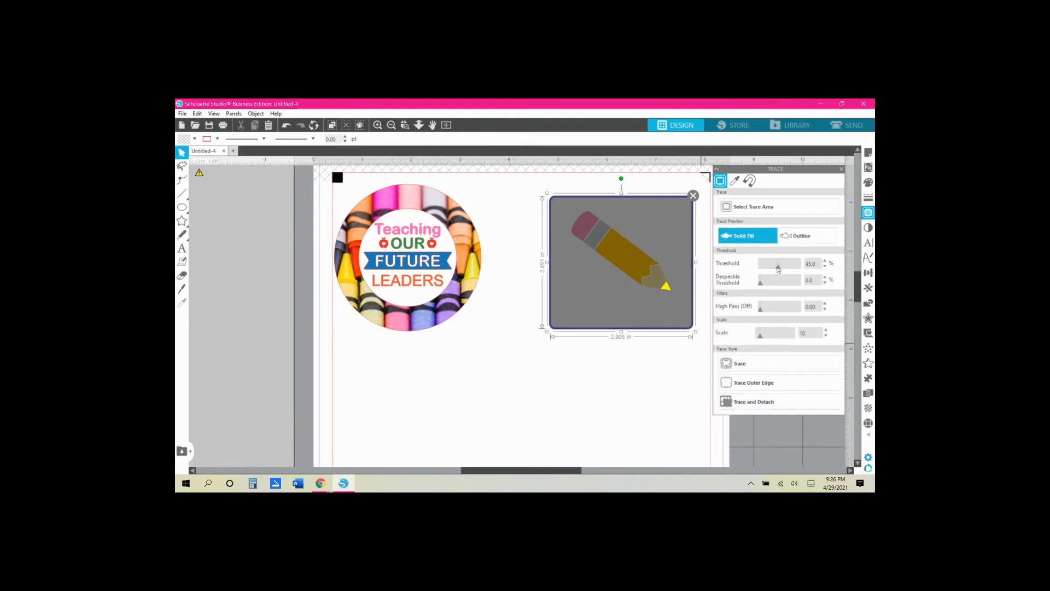
left_click_drag(777, 268, 795, 268)
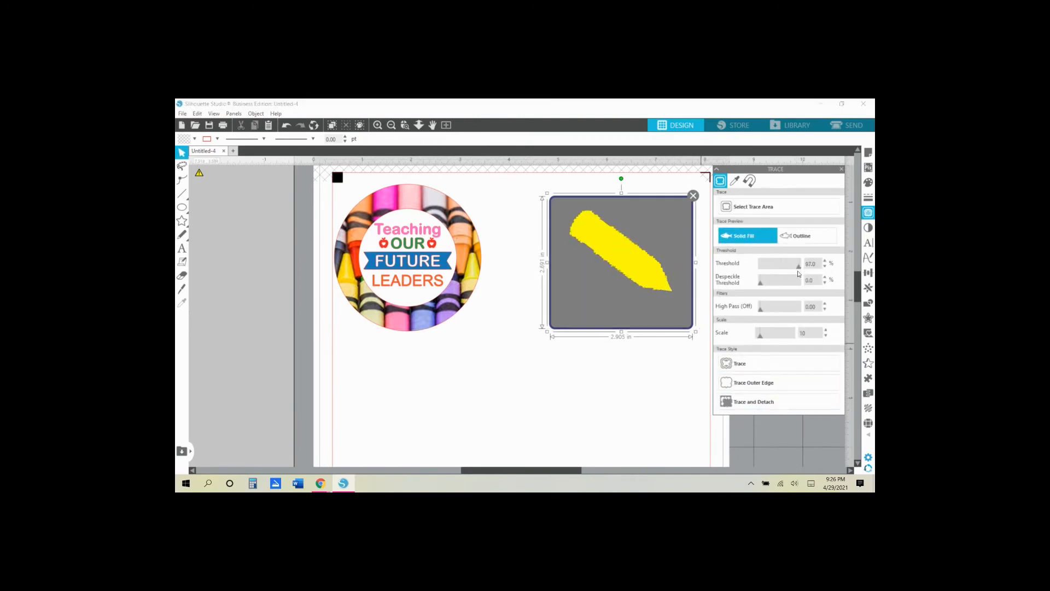
left_click(733, 402)
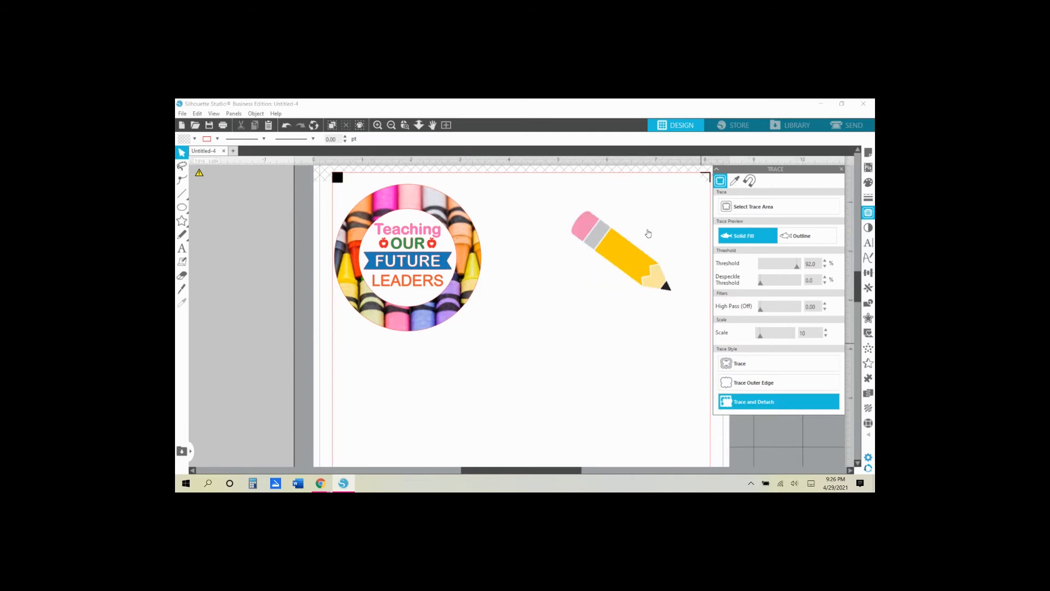
left_click(672, 384)
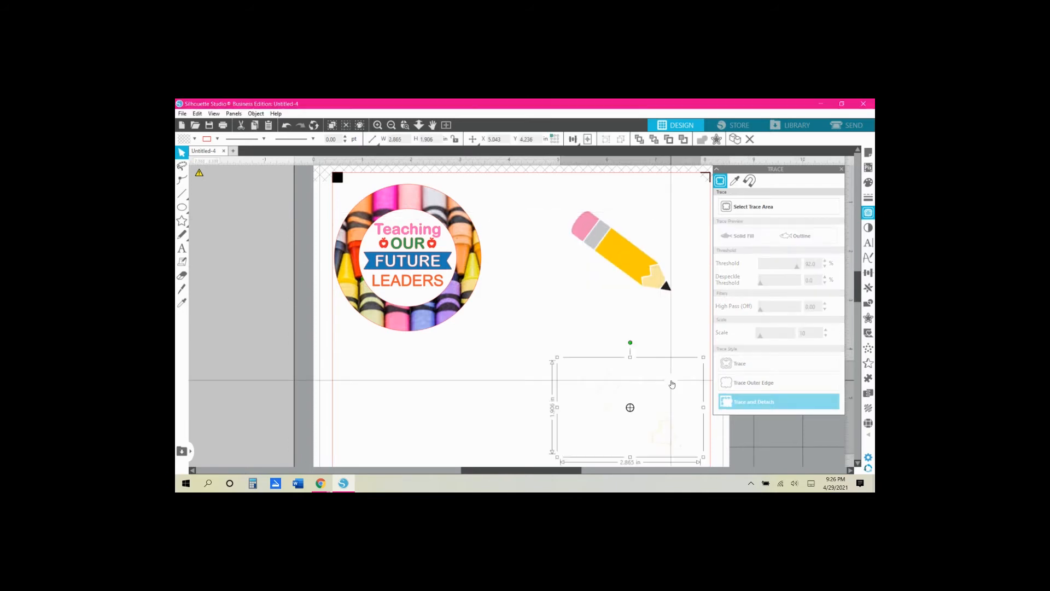
key("Delete")
- Shrink the pencil to about 0.68 by 0.54 in, rotate it to lie horizontally and place it beneath "LEADERS"
left_click(646, 273)
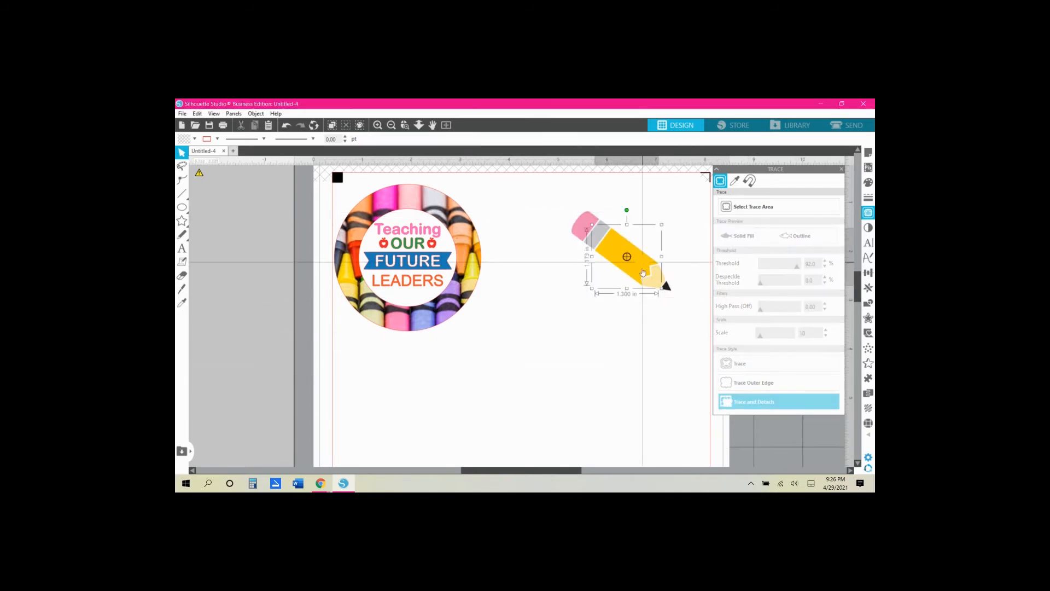
mouse_move(550, 196)
left_mouse_down()
mouse_move(685, 307)
mouse_move(630, 265)
left_mouse_up()
left_click_drag(604, 193, 579, 211)
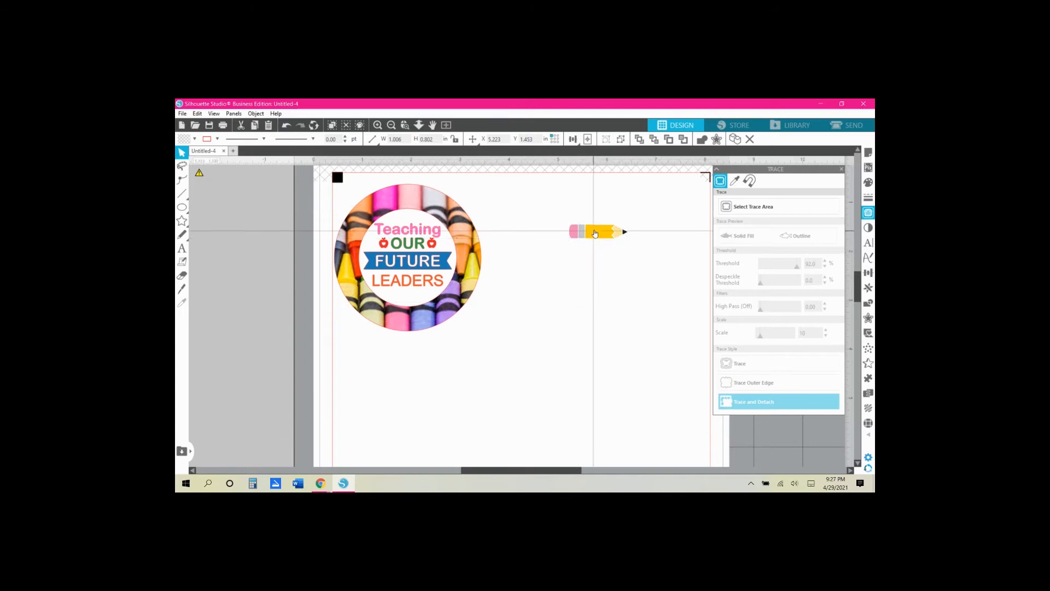
mouse_move(599, 227)
left_mouse_down()
mouse_move(323, 298)
mouse_move(653, 300)
mouse_move(414, 304)
left_mouse_up()
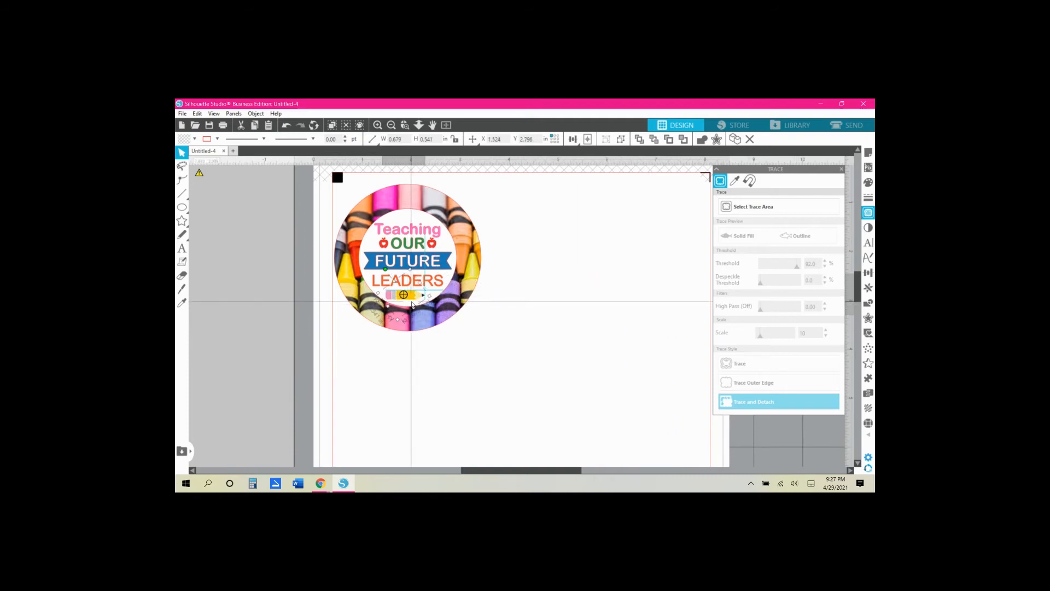
left_click(526, 366)
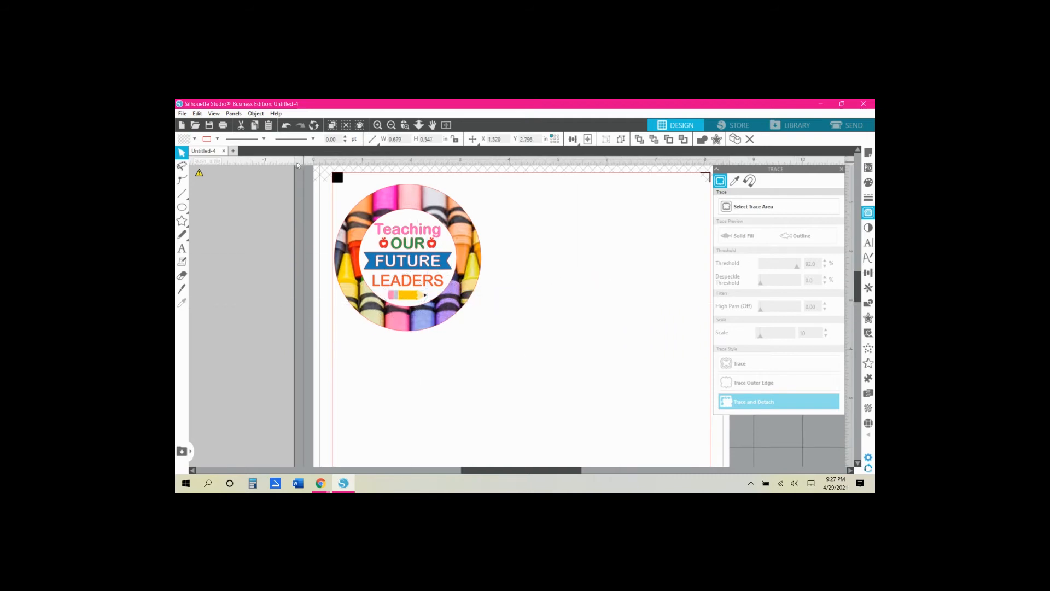
- Try to centre-align all parts of the round design and group them
left_click_drag(296, 174, 476, 385)
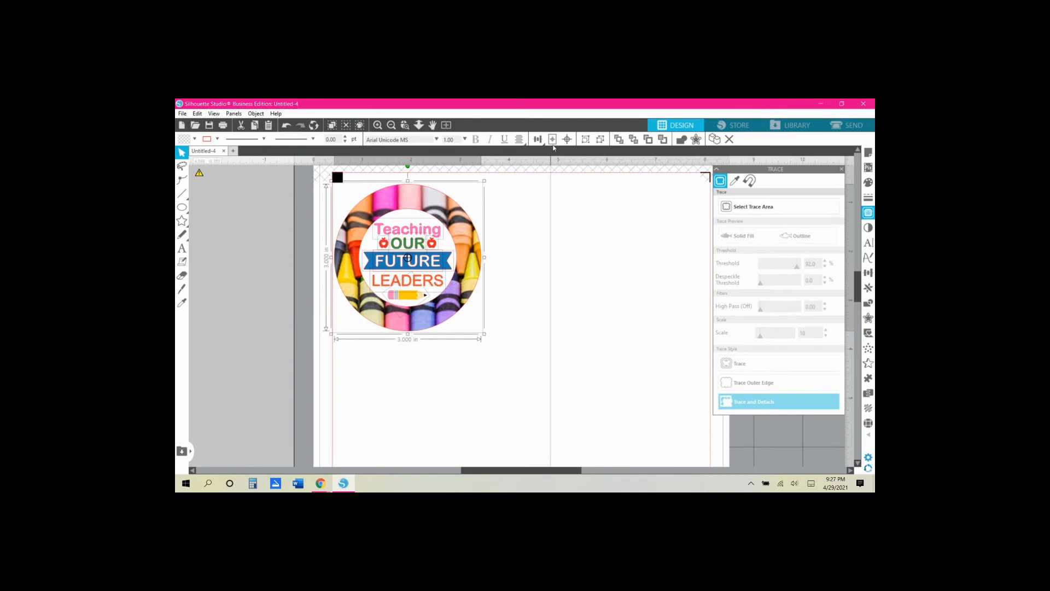
left_click(551, 156)
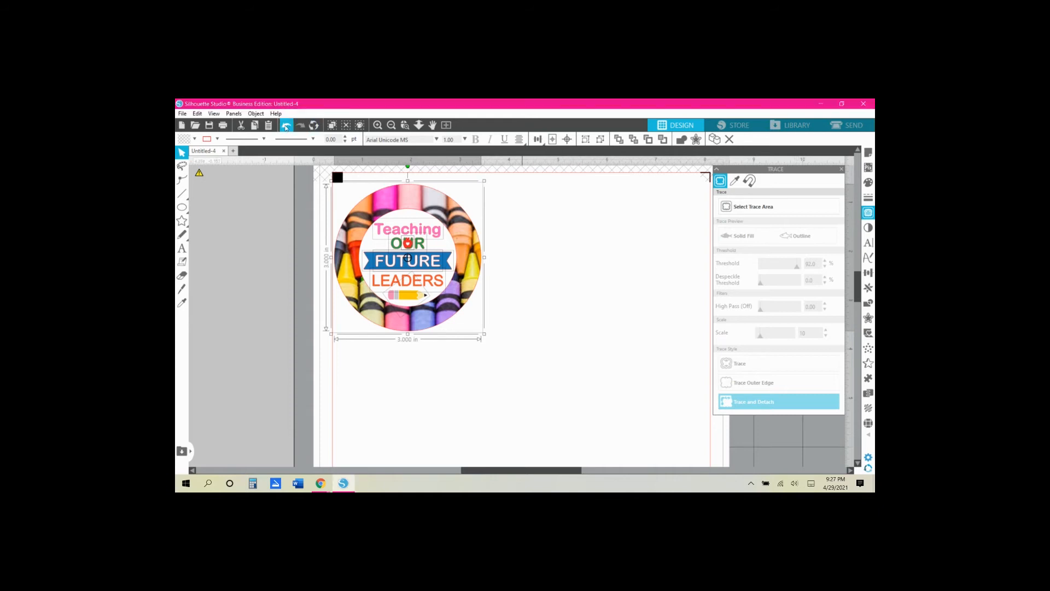
left_click(667, 350)
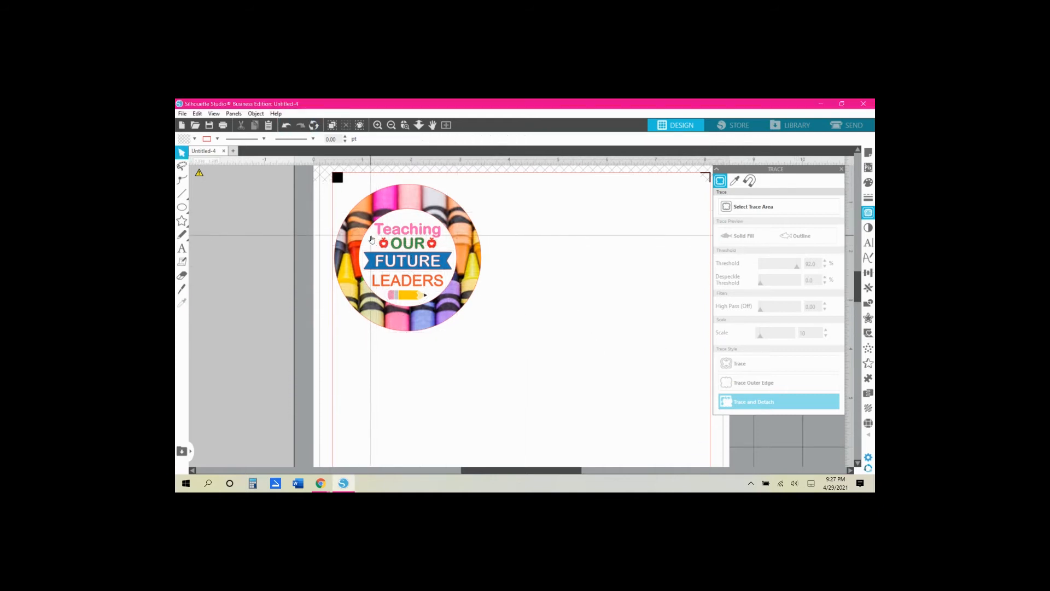
left_click(391, 224)
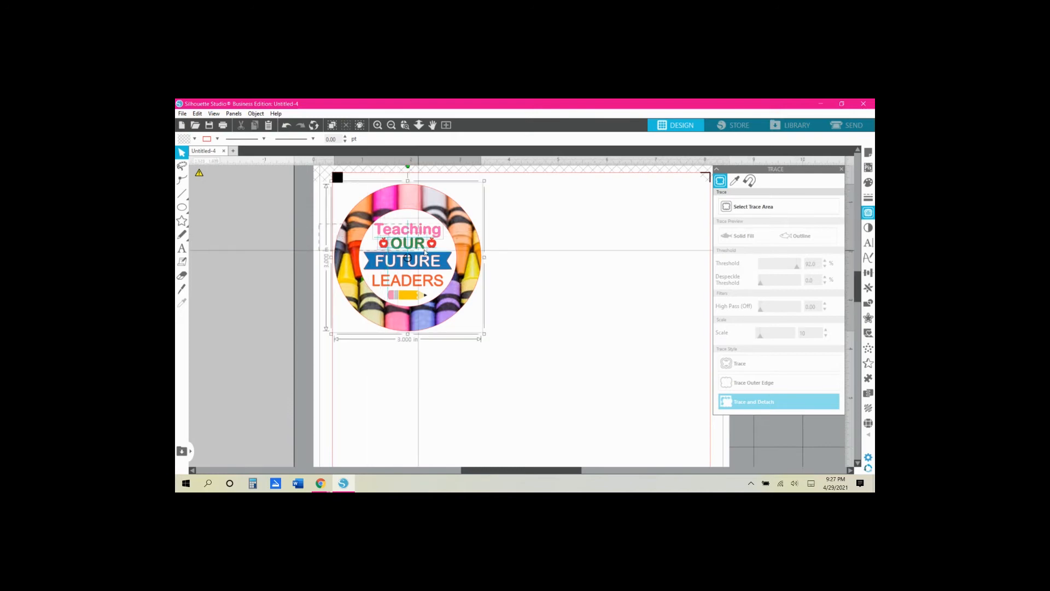
key("ctrl+g")
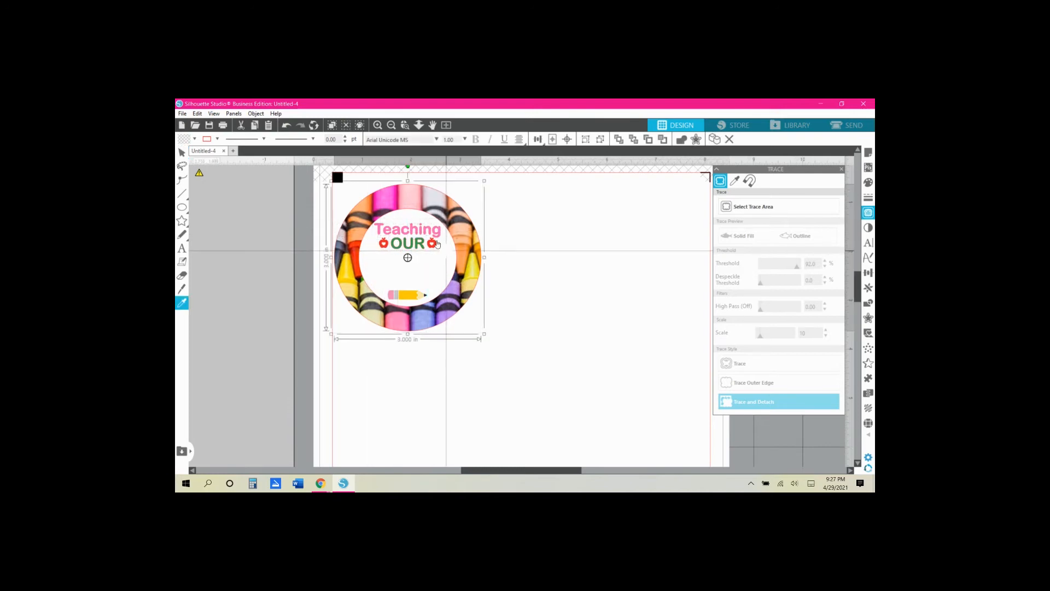
left_click(285, 126)
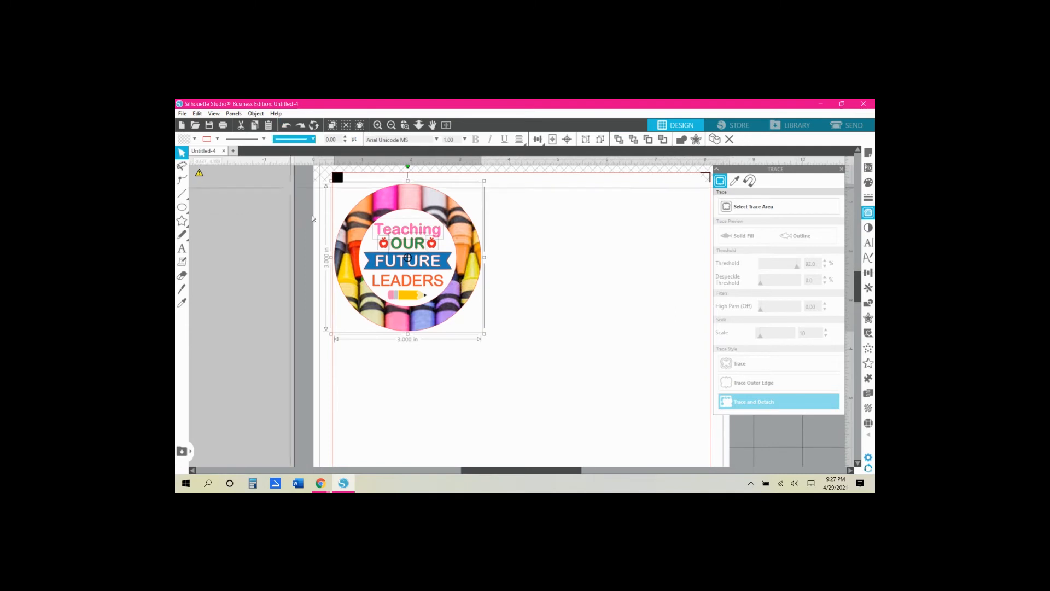
- Nudge the pencil slightly right beneath "LEADERS" and group the whole round design, moving it up slightly on the sheet
left_click(411, 294)
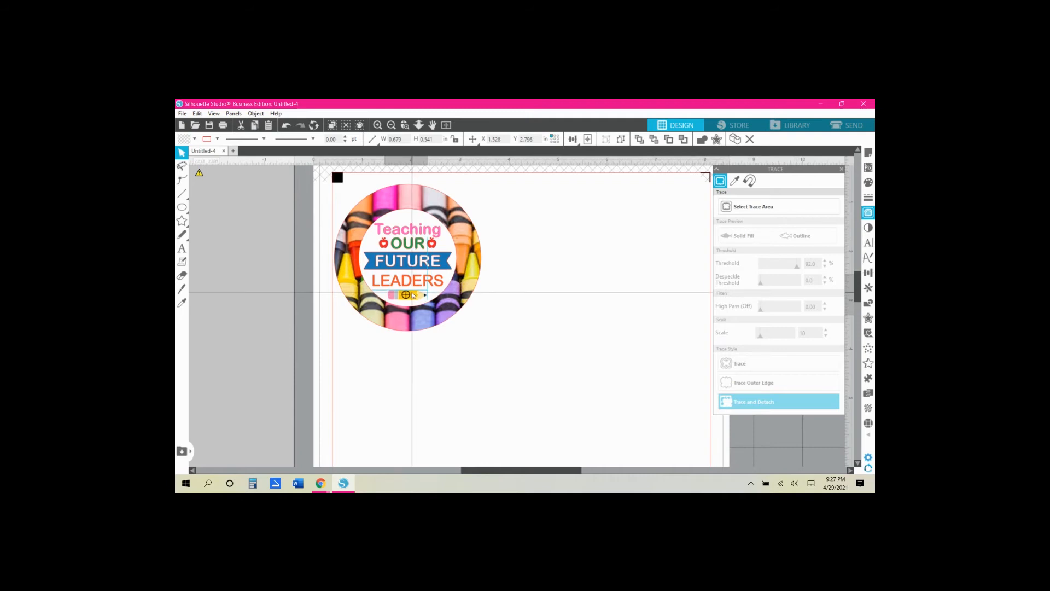
left_click(551, 374)
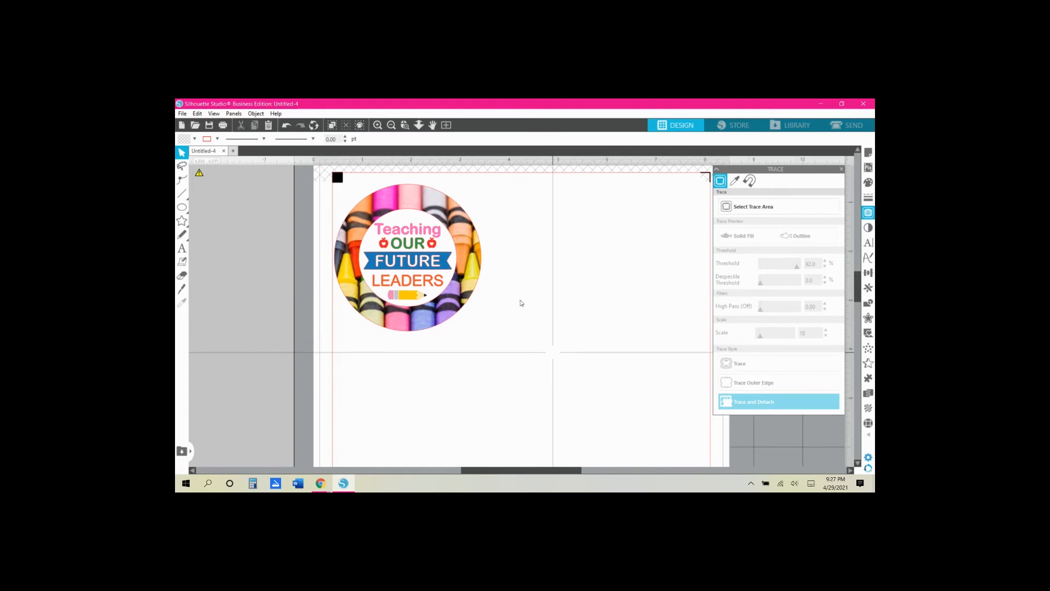
left_click_drag(329, 170, 527, 422)
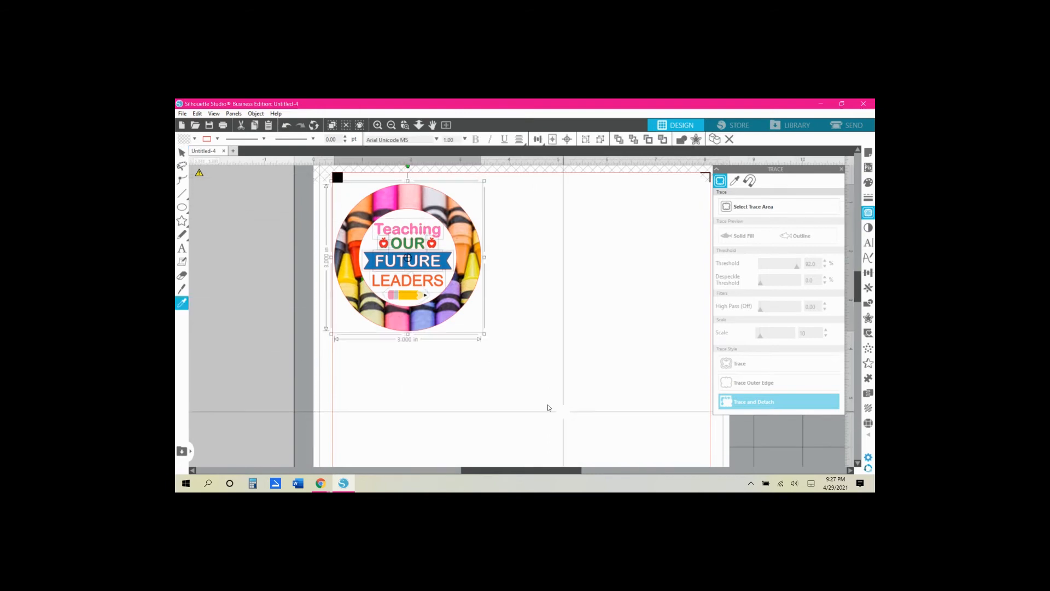
key("ctrl+g")
mouse_move(459, 208)
left_mouse_down()
mouse_move(465, 230)
mouse_move(460, 204)
left_mouse_up()
left_click(607, 380)
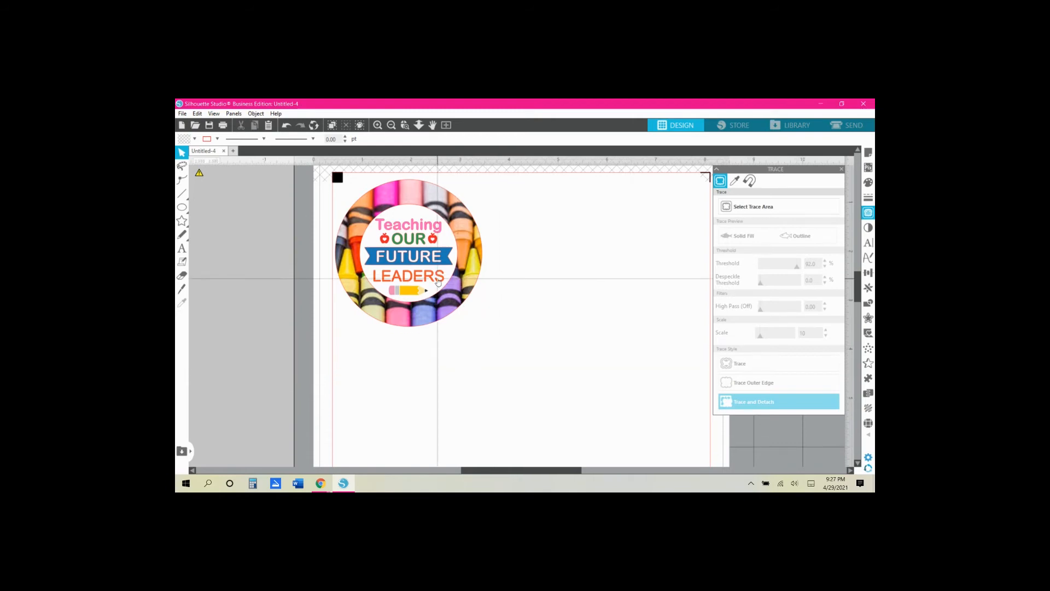
- Copy the grouped round design and place the duplicate to the right of the original
left_click(443, 198)
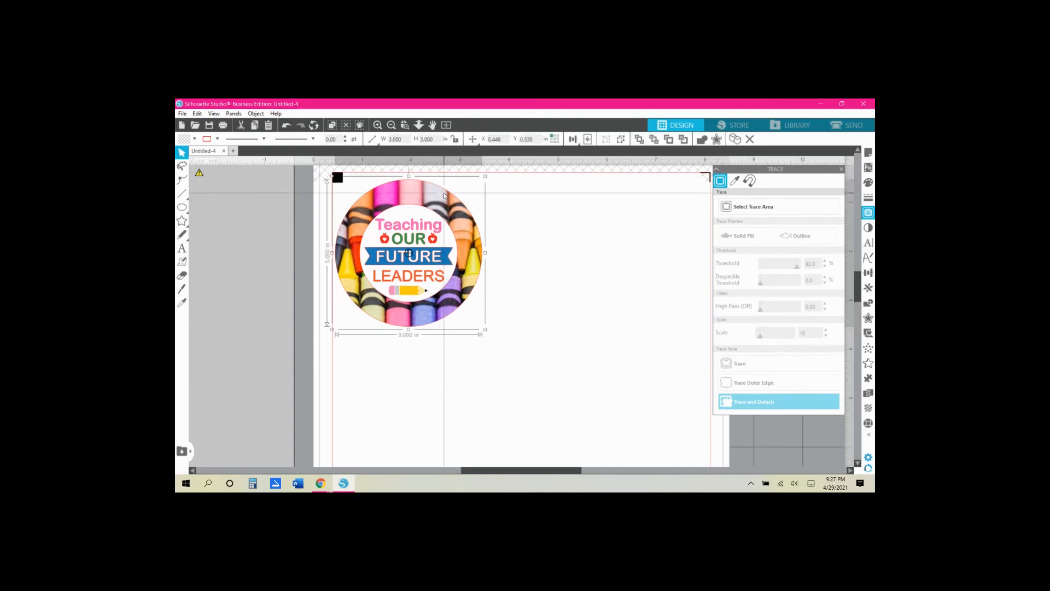
right_click(444, 195)
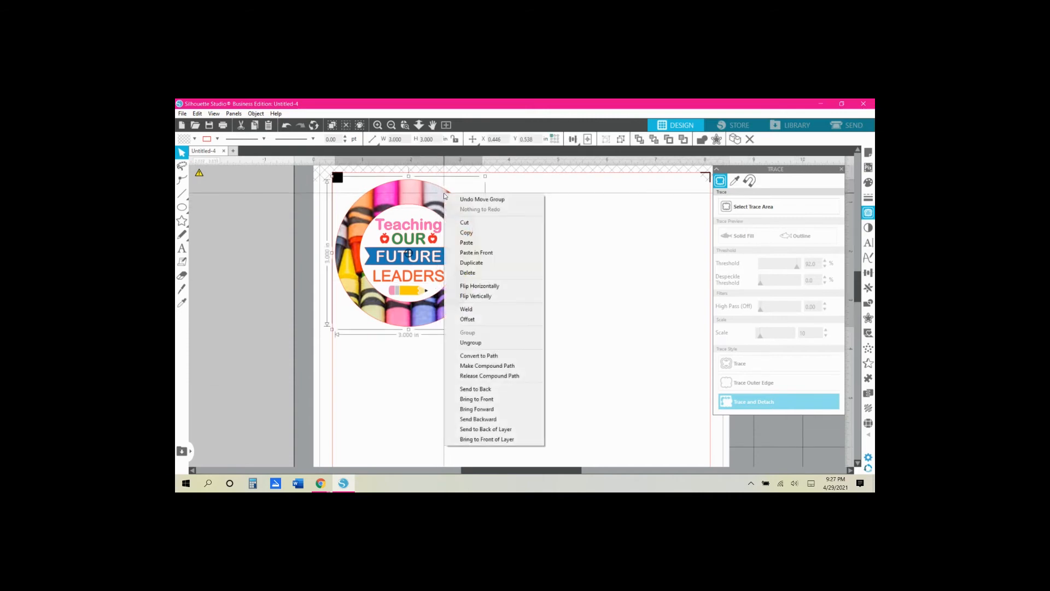
left_click(480, 233)
key("i")
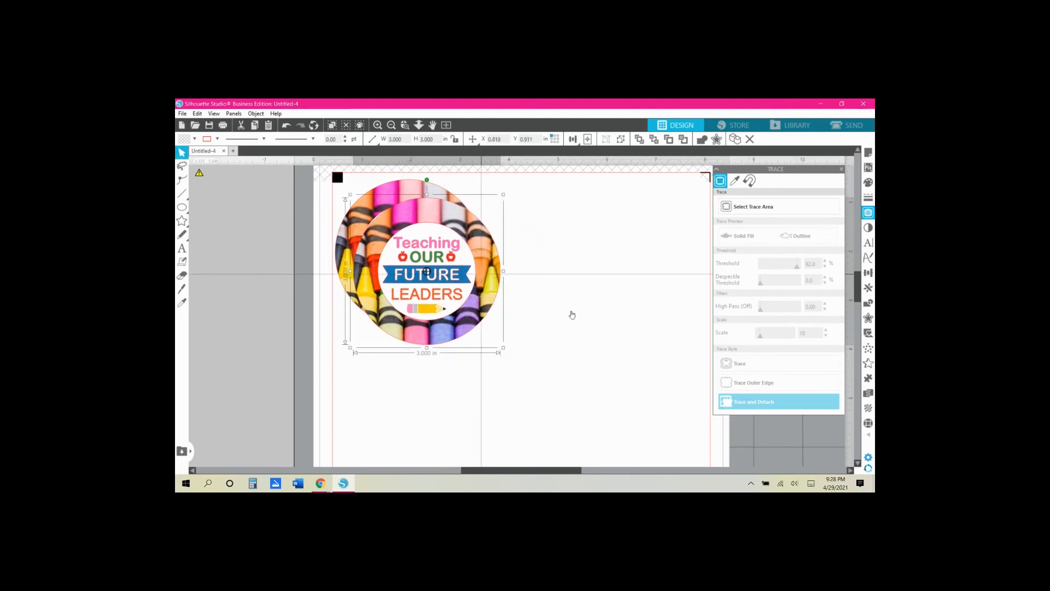
key("ctrl+v")
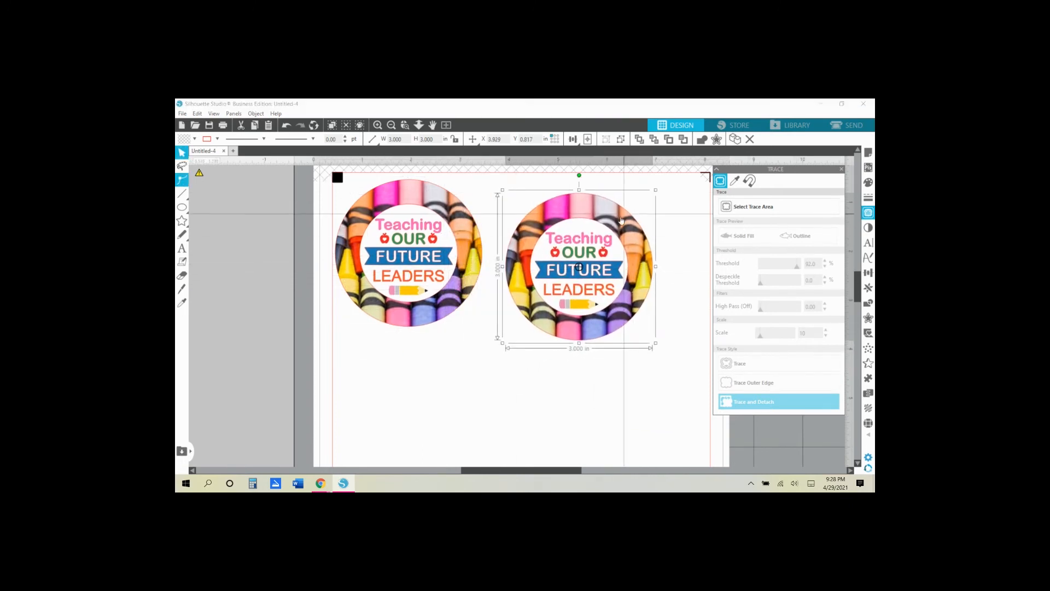
- Ungroup the duplicated round design and delete its word "Teaching"
right_click(620, 217)
left_click(656, 366)
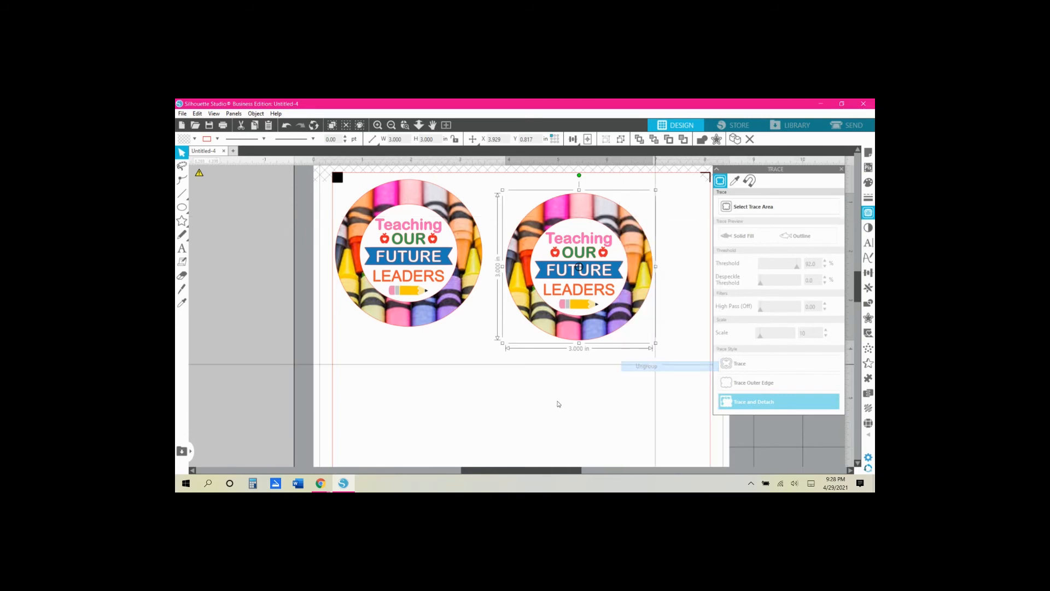
left_click(564, 243)
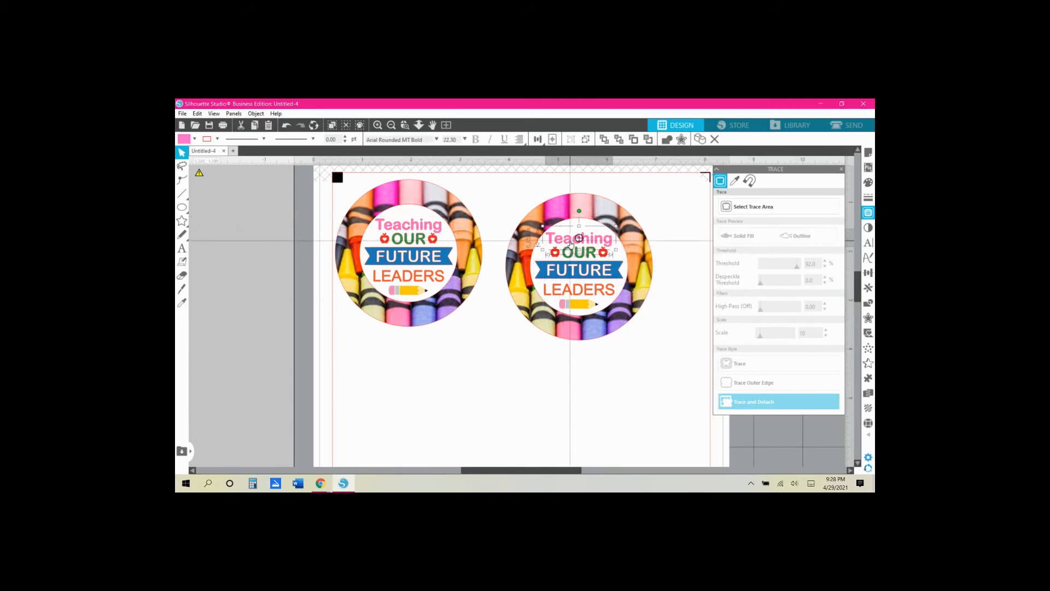
key("Delete")
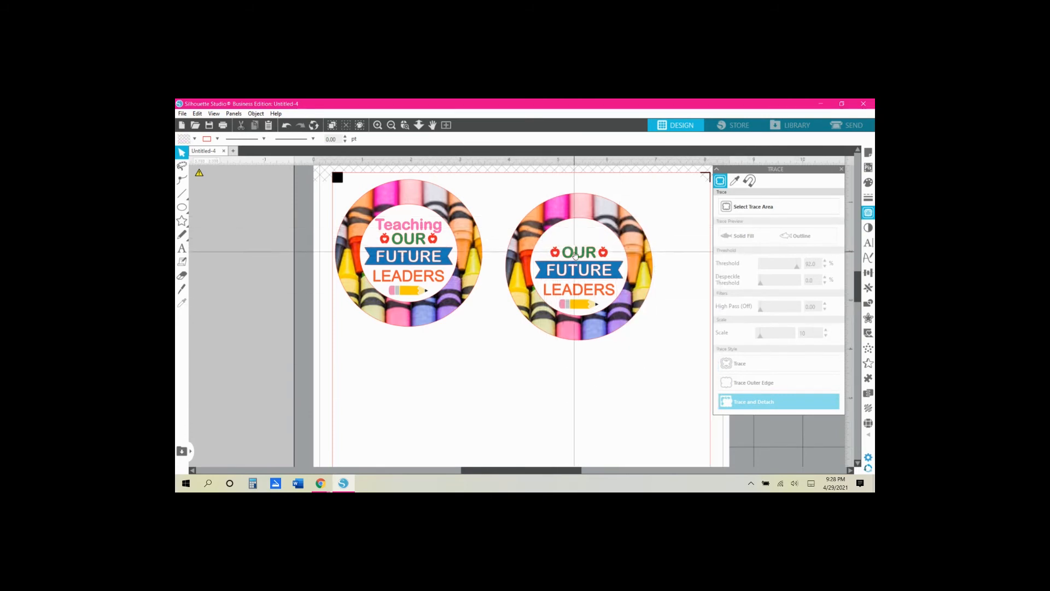
left_click(575, 254)
key("Delete")
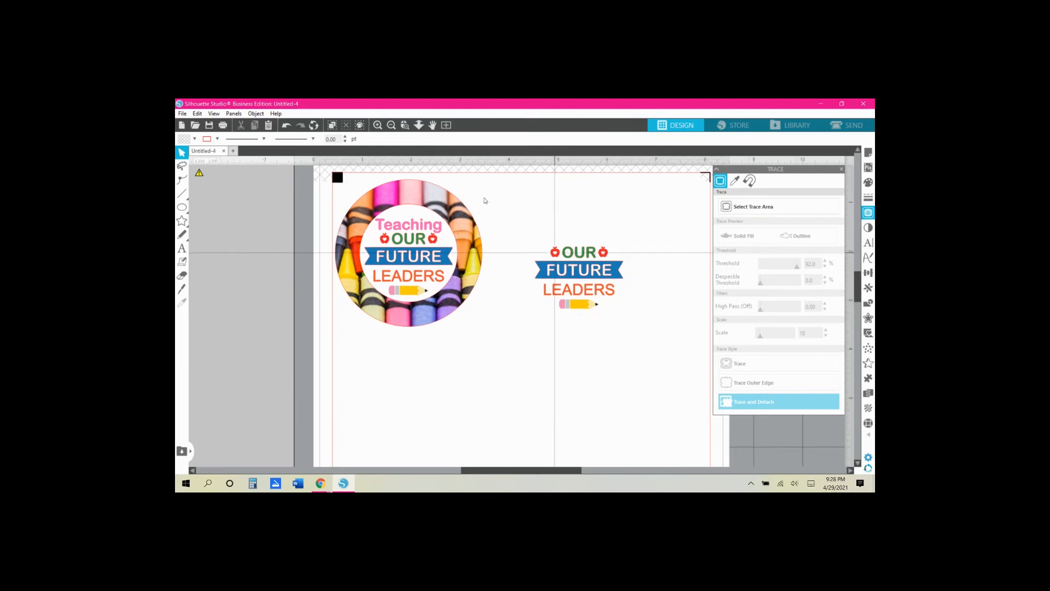
left_click(284, 126)
- Delete the remaining wording, banner, apples and pencil from the duplicated design, keeping its crayon ring and white centre
mouse_move(579, 254)
left_mouse_down()
mouse_move(443, 443)
mouse_move(482, 430)
mouse_move(588, 242)
mouse_move(579, 259)
left_mouse_up()
left_click(578, 271)
key("Delete")
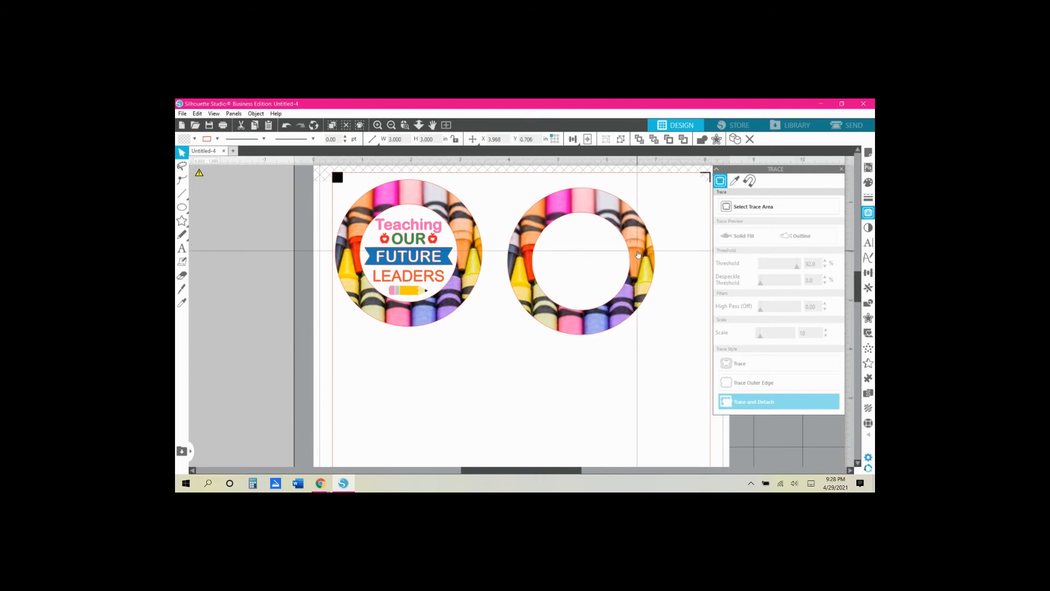
left_click(633, 267)
- Add the text "TEACHING" in the open area below and between the two round designs
mouse_move(184, 213)
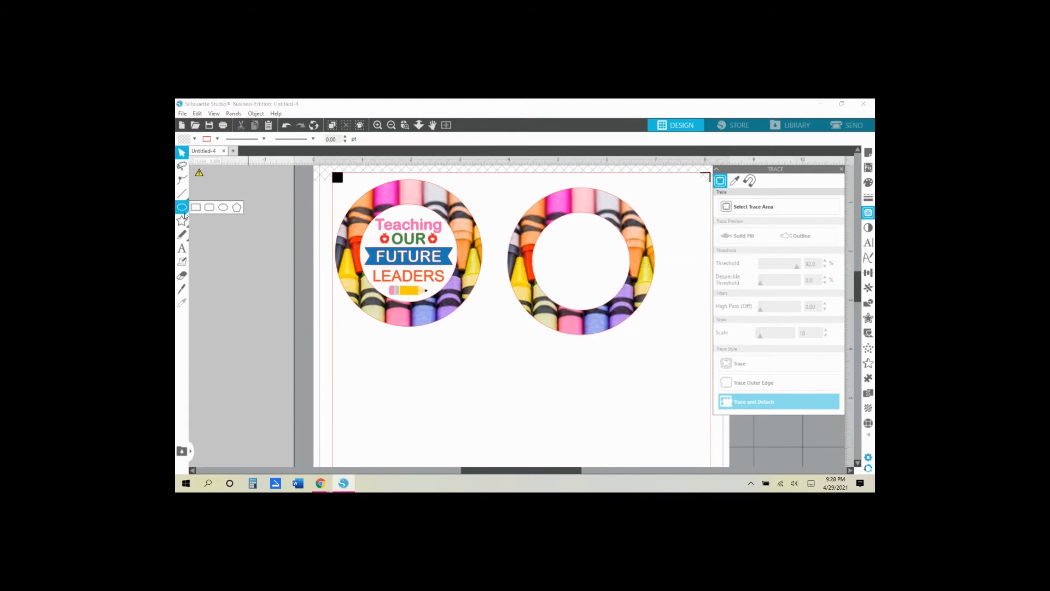
left_click(182, 250)
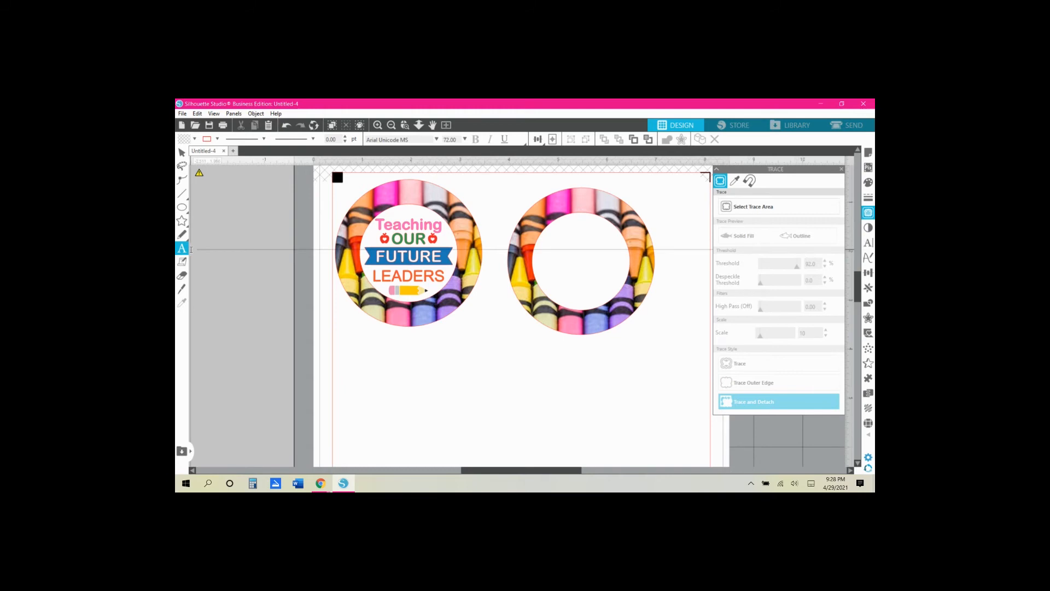
left_click(471, 340)
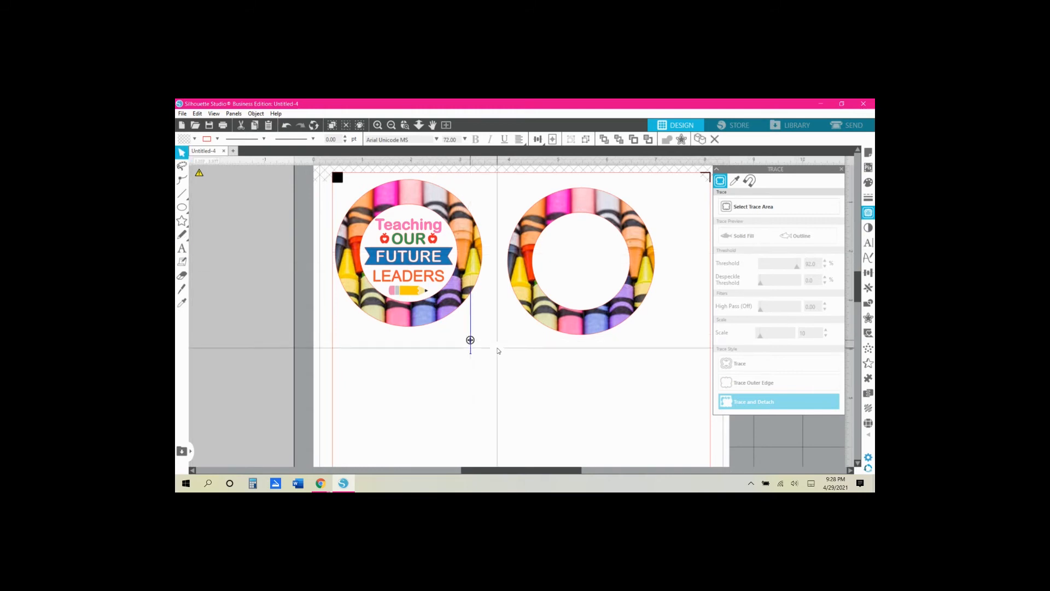
type("TEA")
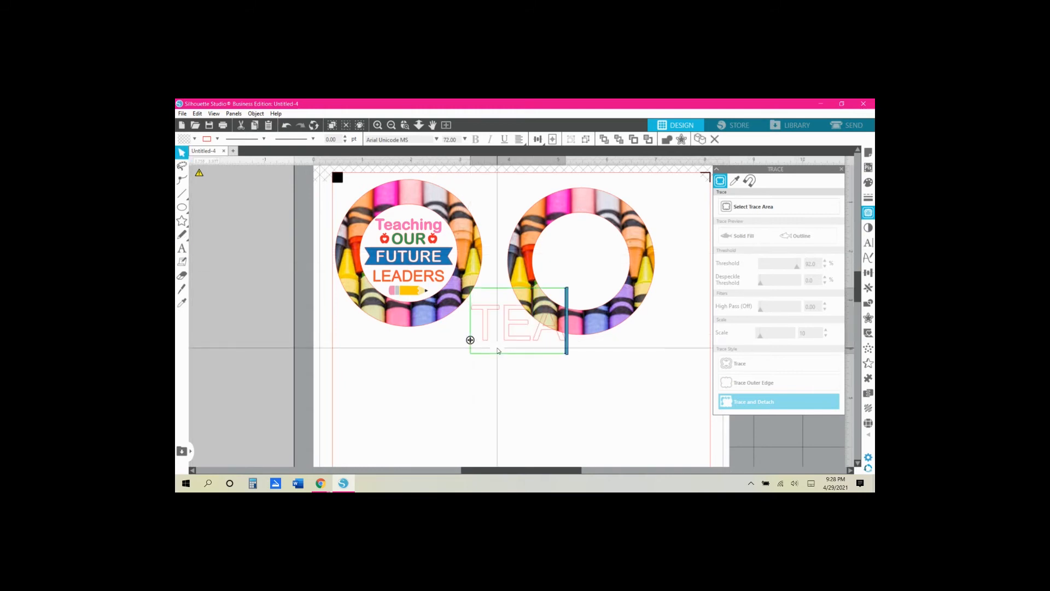
type("CHING")
- Change the whole word "TEACHING" to a handwritten all-caps font
key("ctrl+a")
left_click(436, 139)
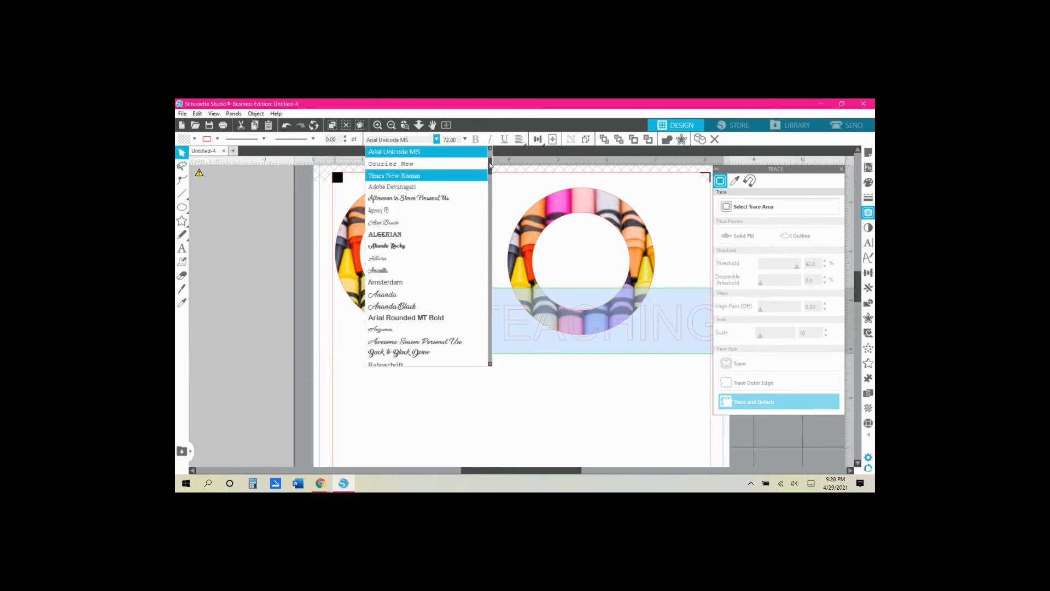
scroll(473, 244, "down", 10)
scroll(474, 245, "down", 15)
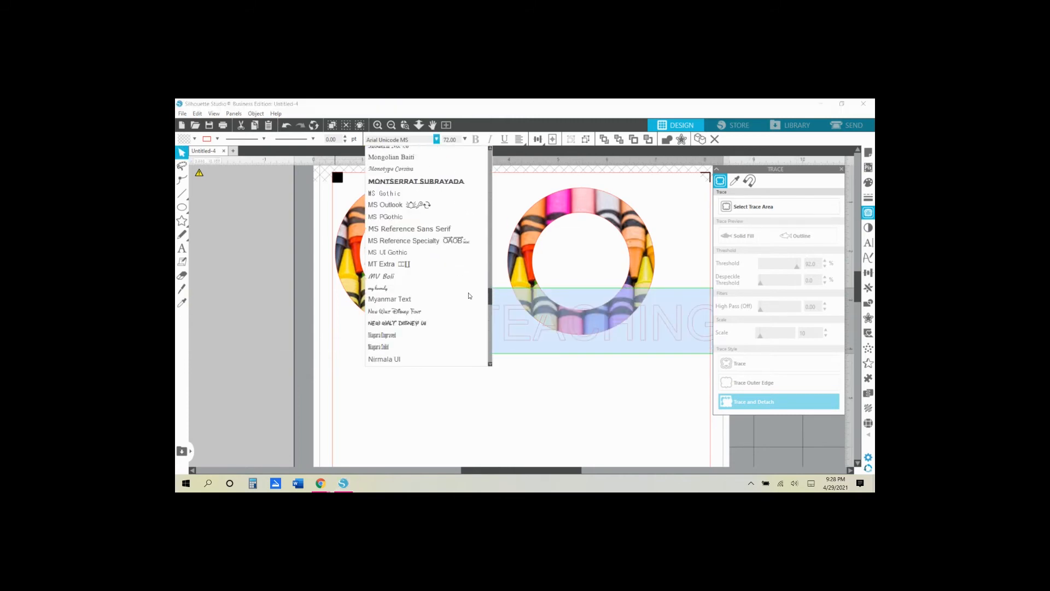
left_click_drag(490, 306, 491, 177)
left_click(389, 236)
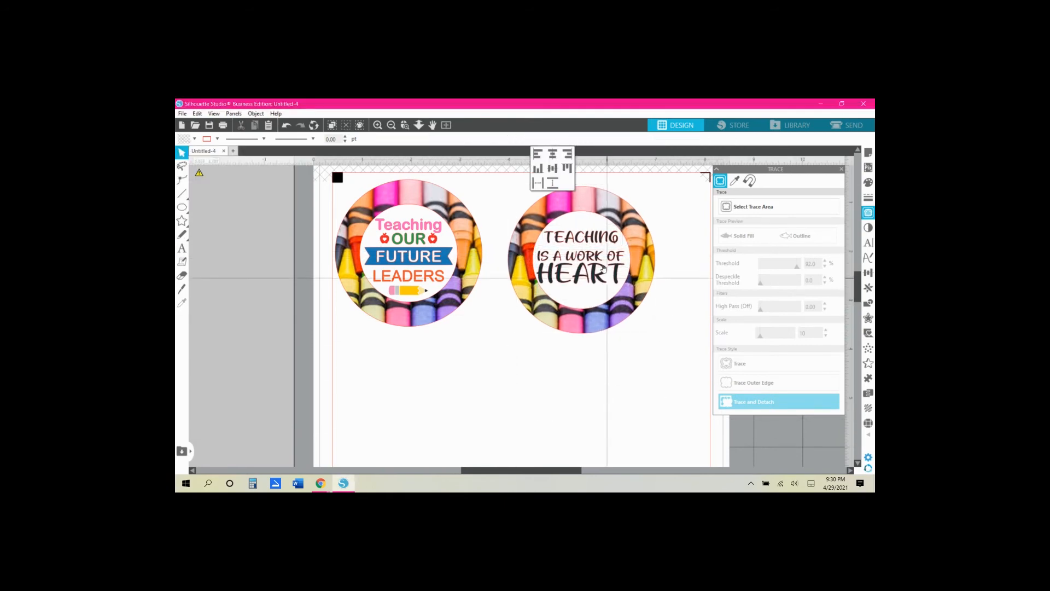
left_click(538, 139)
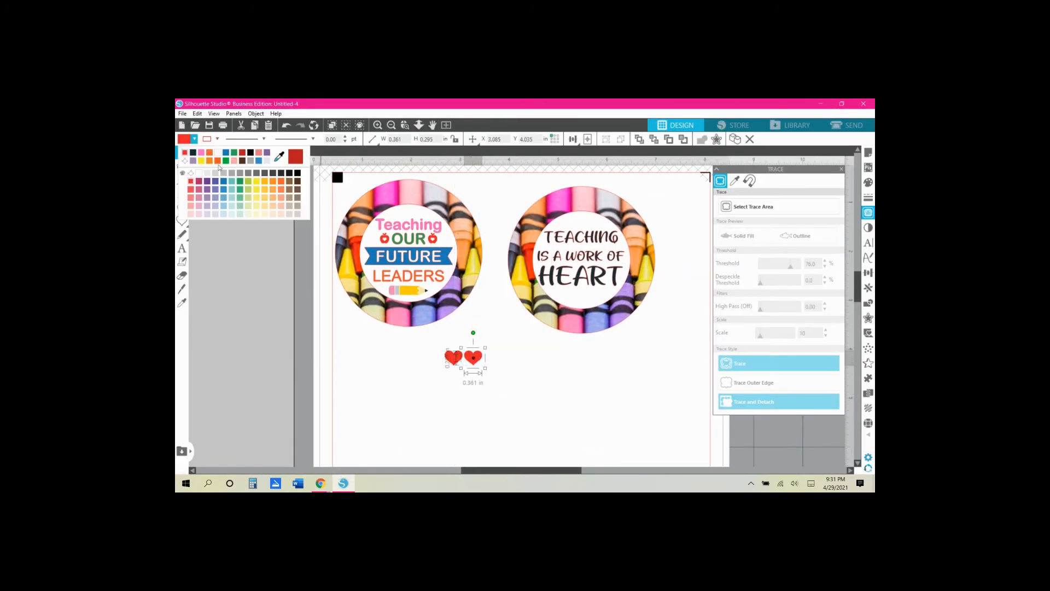
- Build a row of heart copies beside the red heart, filling them orange, green, blue and yellow
left_click(218, 161)
left_click_drag(473, 357, 526, 356)
left_click(195, 139)
left_click(244, 180)
key("ctrl+d")
left_click(194, 139)
left_click(257, 180)
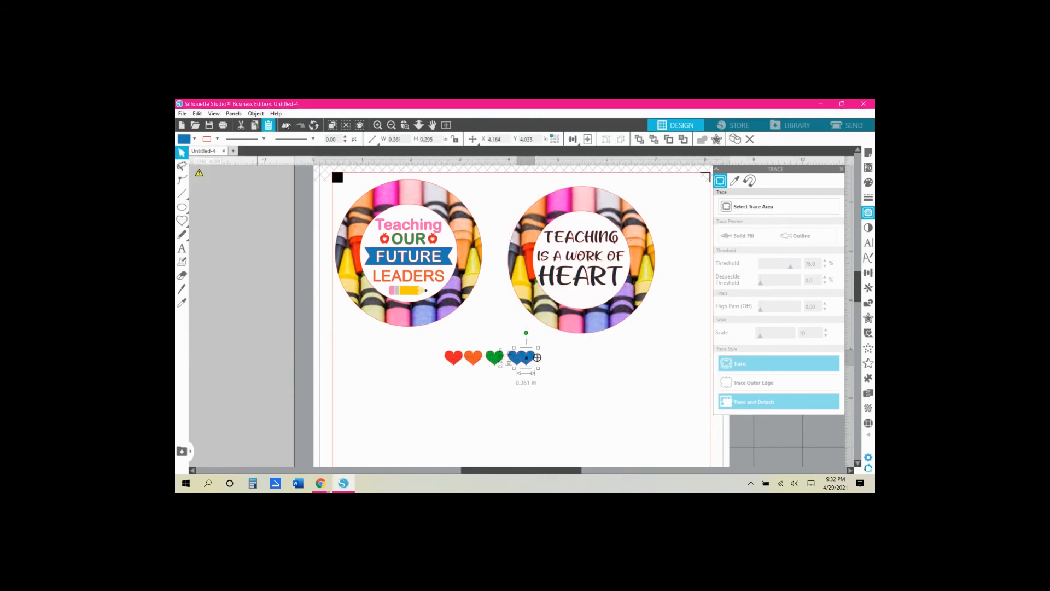
left_click(195, 139)
left_click(229, 181)
- Space the five hearts evenly in a horizontal row and place the row, slightly smaller, beneath "HEART" in the duplicate design
left_click(573, 139)
left_click(573, 183)
left_click(573, 139)
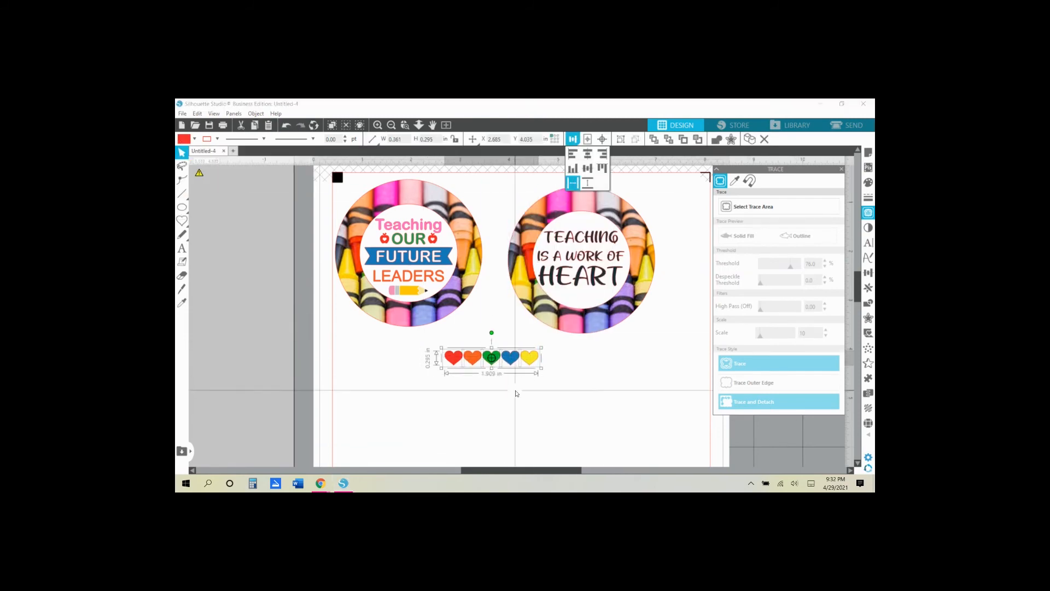
left_click_drag(541, 368, 581, 296)
left_click(589, 431)
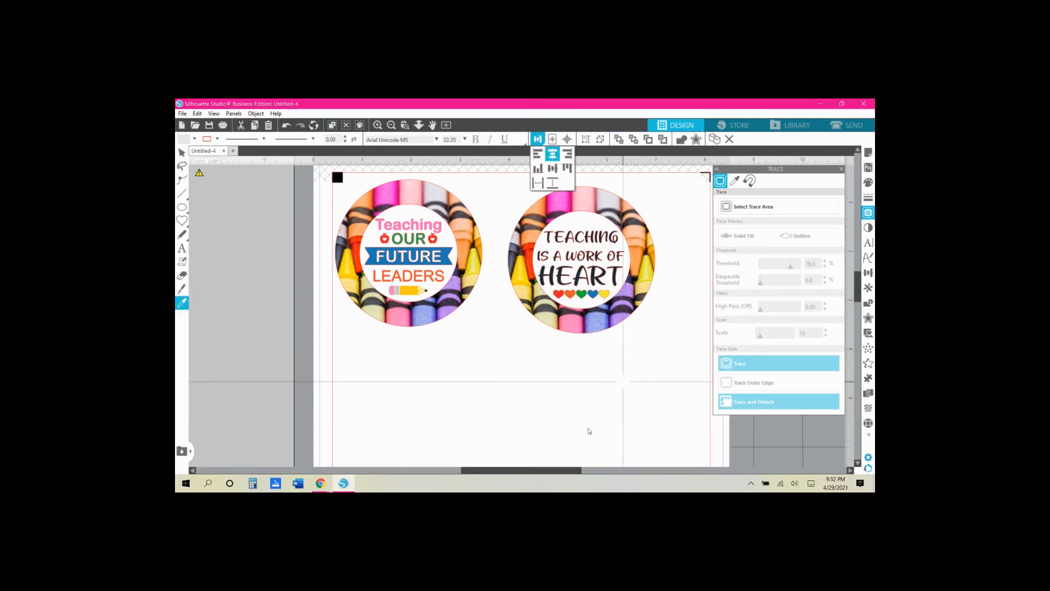
- Group the two round designs and move them slightly right on the sheet
scroll(591, 421, "right", 1)
left_click_drag(654, 356, 318, 174)
left_click(588, 140)
left_click_drag(607, 306, 641, 308)
left_click(574, 394)
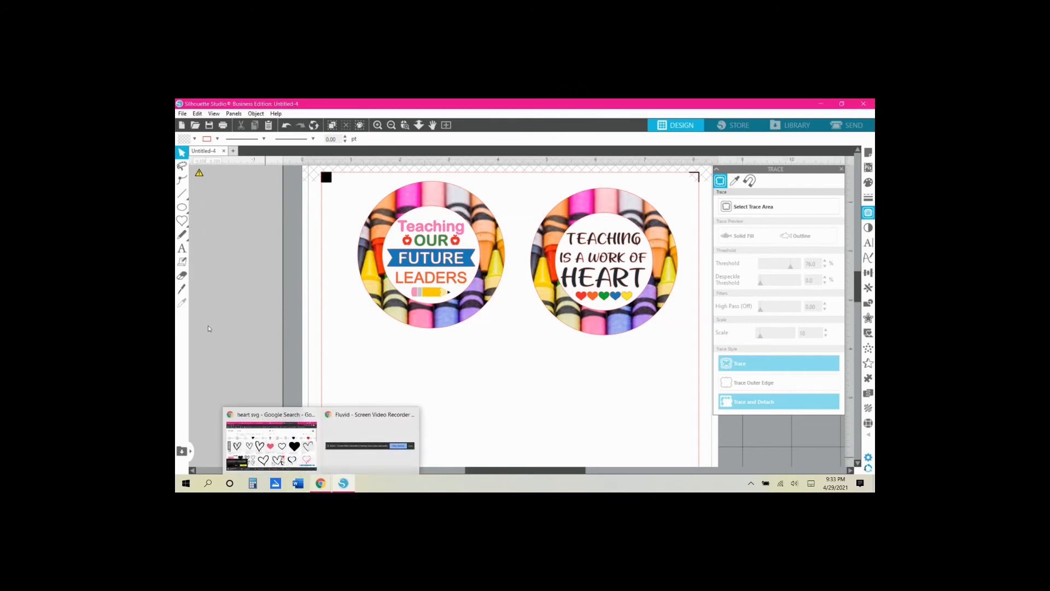
- Draw a circle about 2.3 inches wide below the "Teaching OUR FUTURE LEADERS" design
left_click(184, 207)
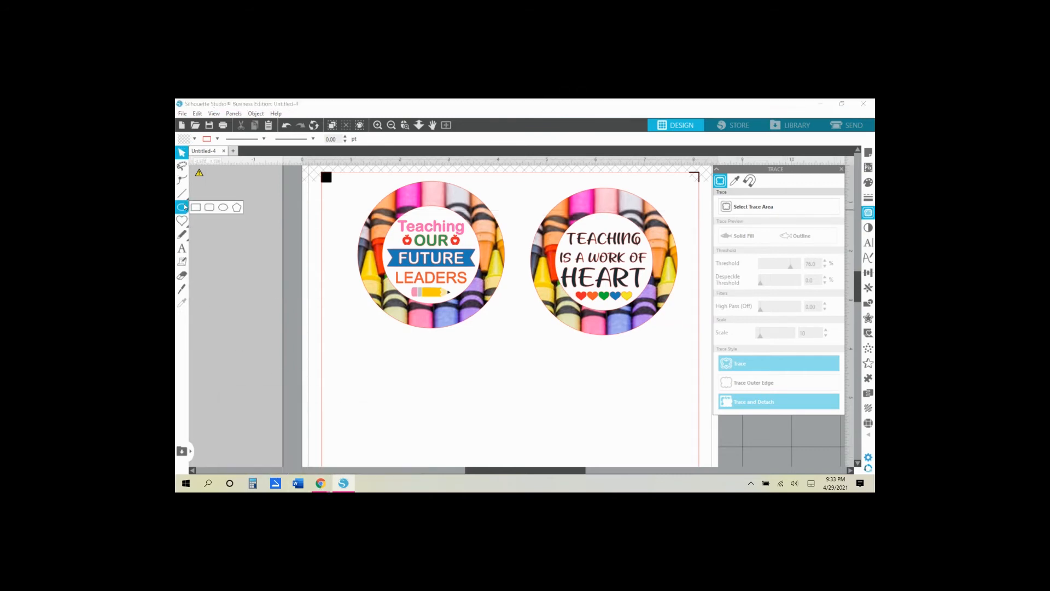
left_click(223, 208)
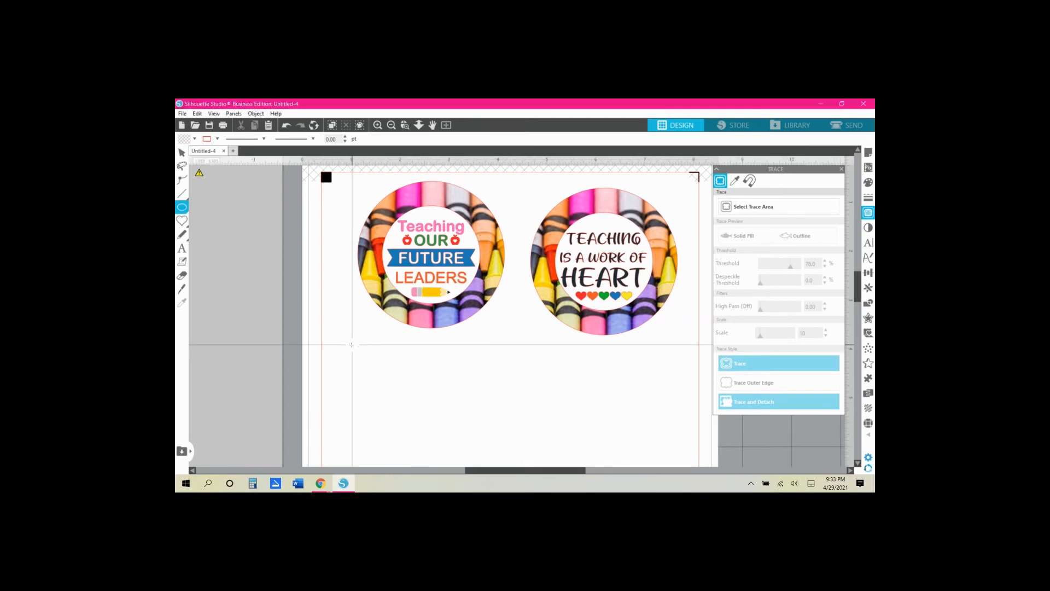
left_click_drag(347, 338, 470, 448)
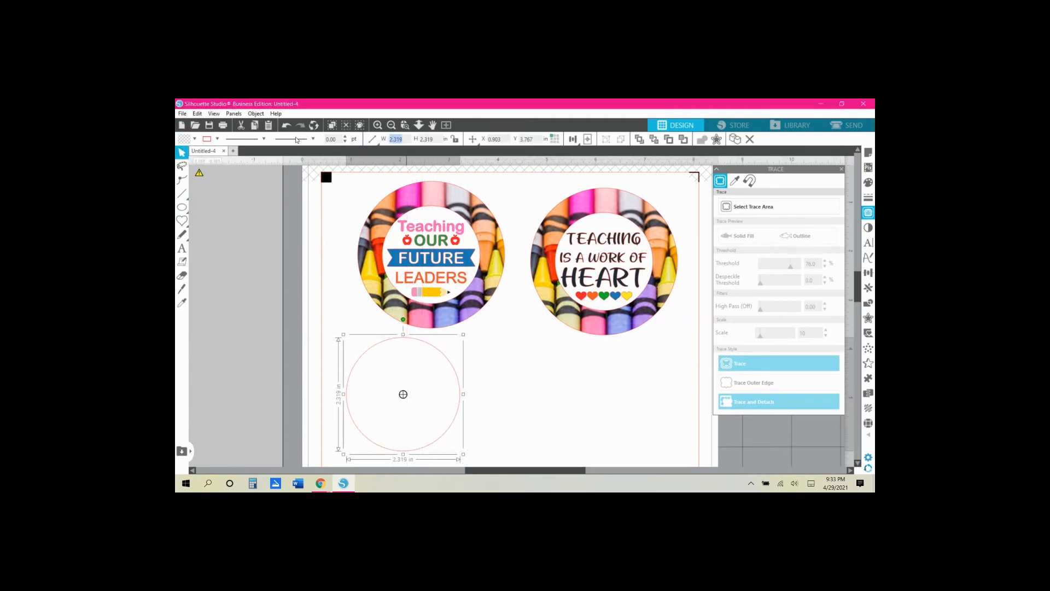
- Set the new circle's width and height to 3 inches and move it clear of the design above
type("3")
key("Tab")
type("3")
key("Return")
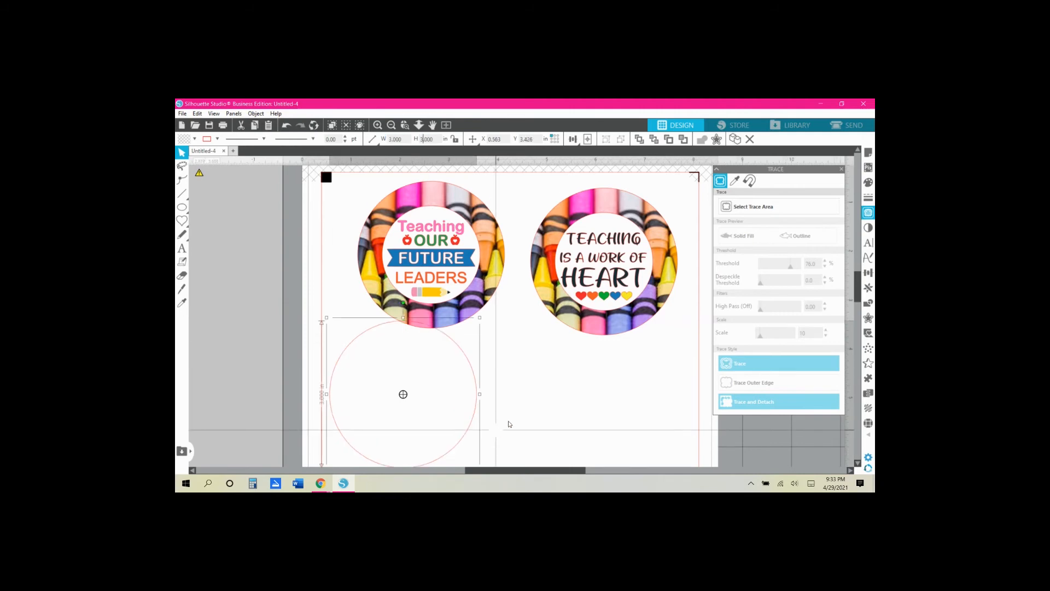
scroll(482, 383, "down", 1)
left_click_drag(456, 345, 495, 384)
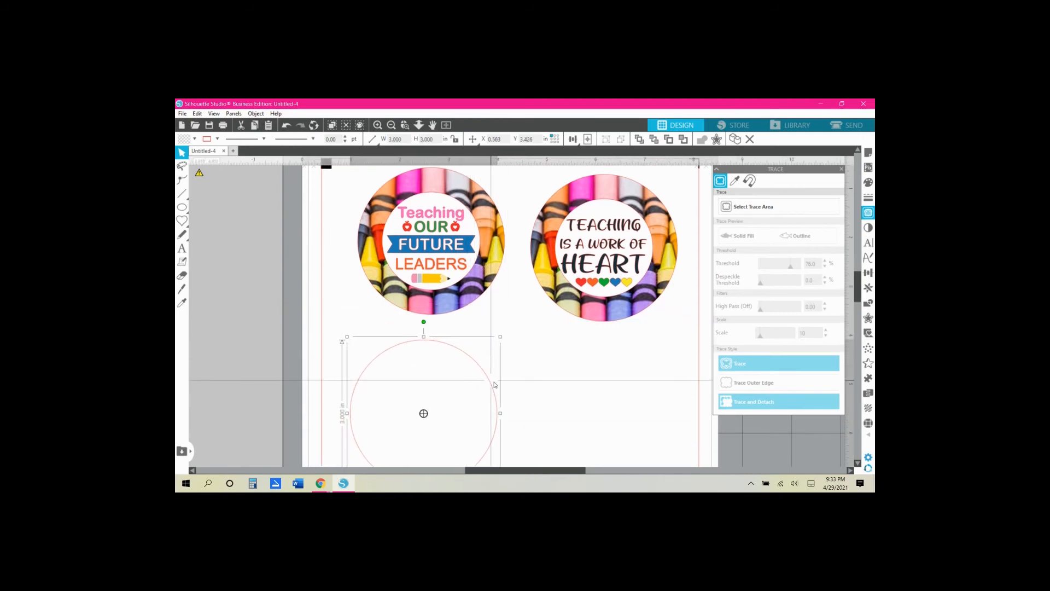
- Switch to Chrome's "heart svg" image results and save the sketched black heart outline to the Desktop as download (1)
left_click(321, 483)
left_click(296, 449)
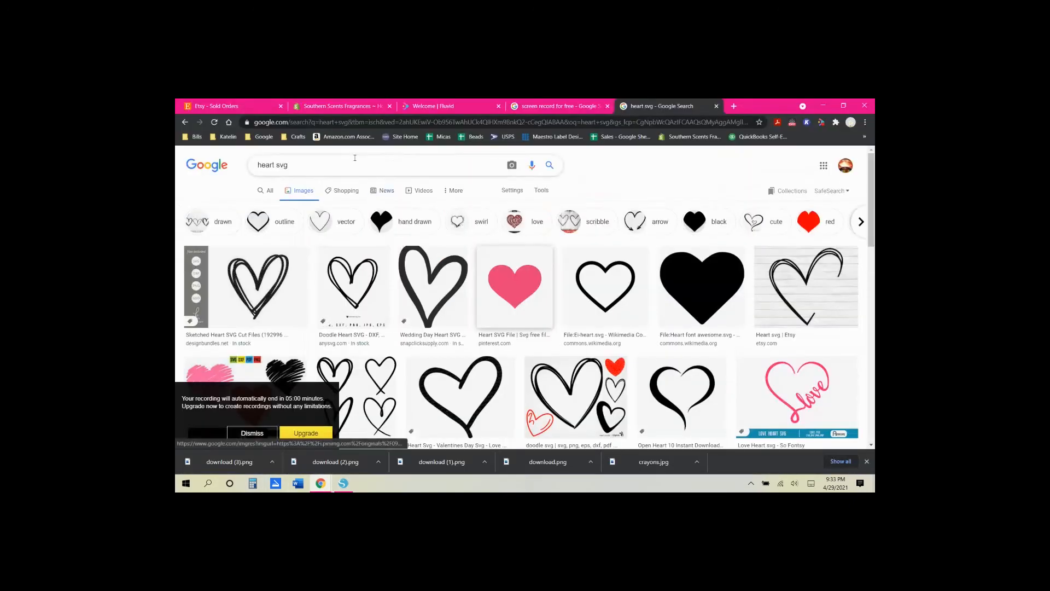
right_click(289, 276)
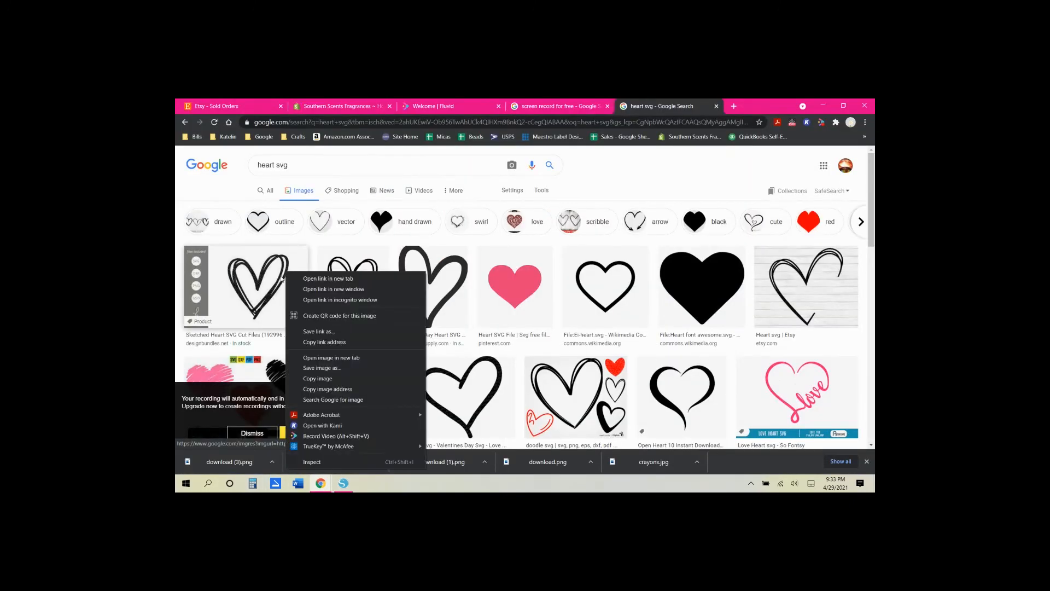
left_click(327, 369)
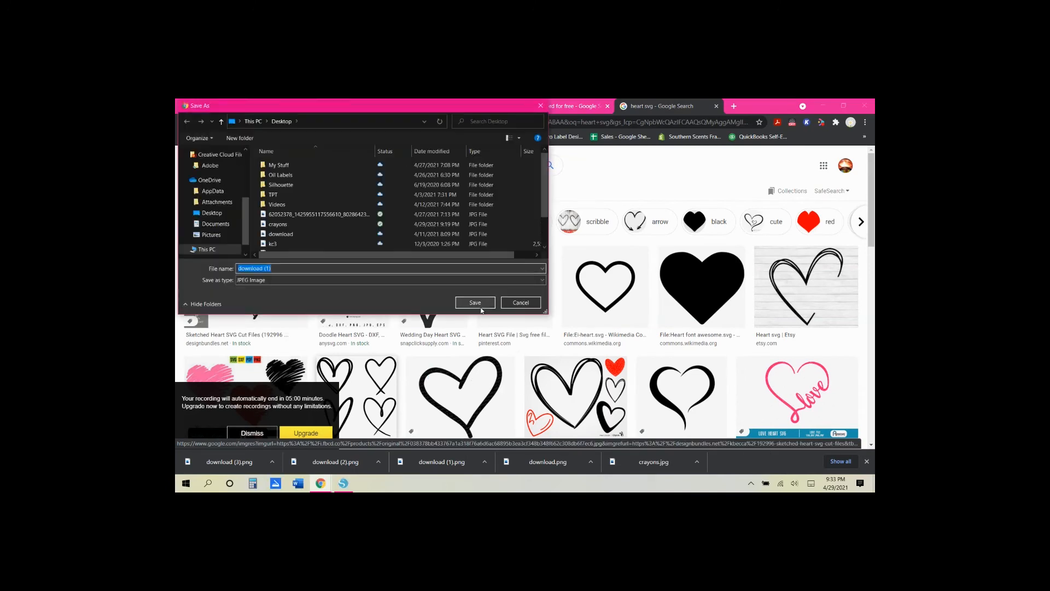
left_click(471, 302)
- Search Google Images for "leaopard print background"
left_click_drag(303, 171, 193, 155)
type("lea")
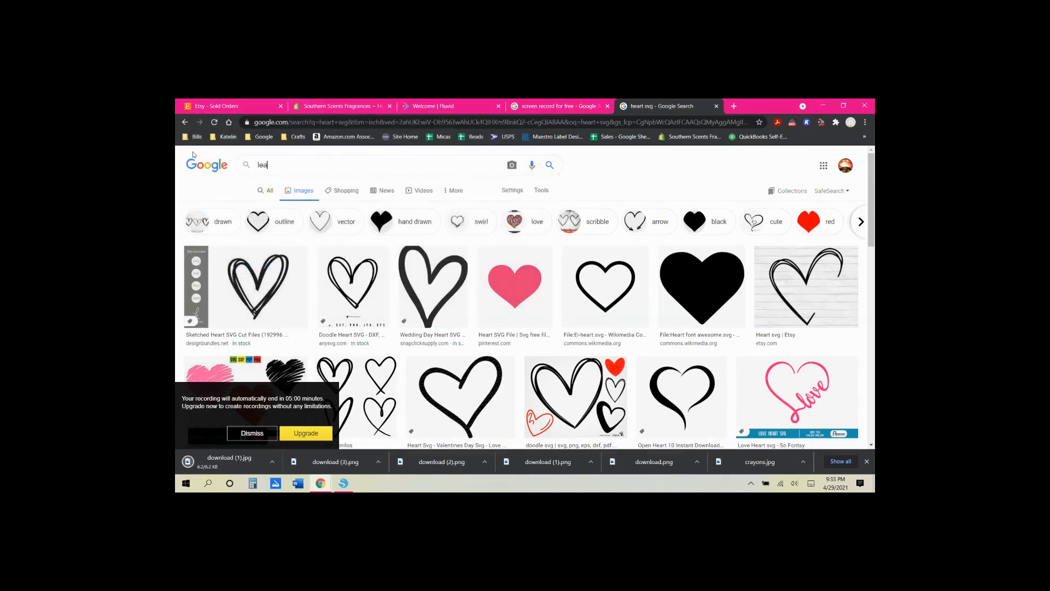
type("opard prin")
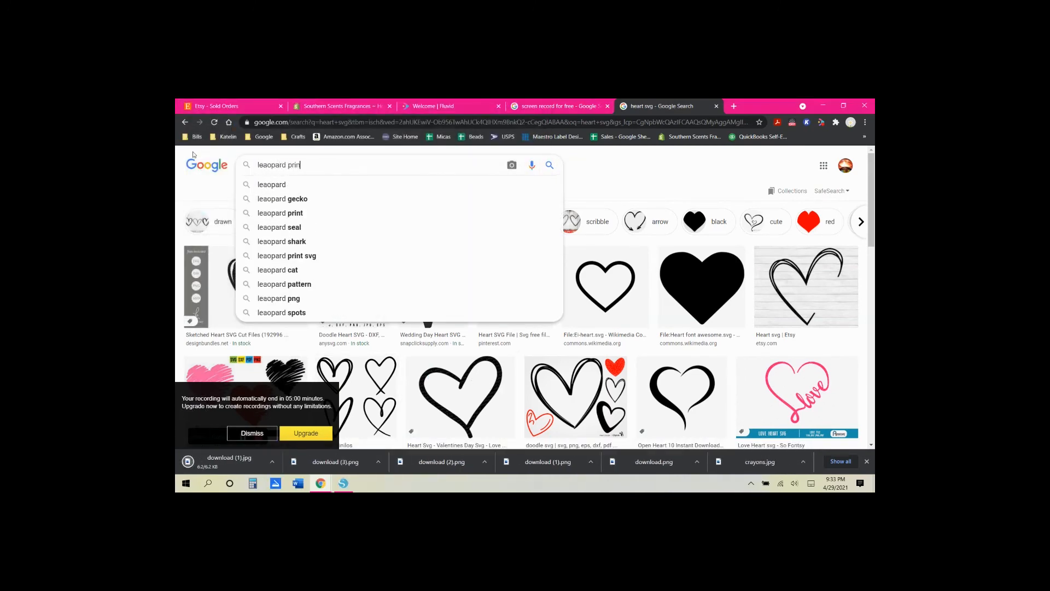
type("t")
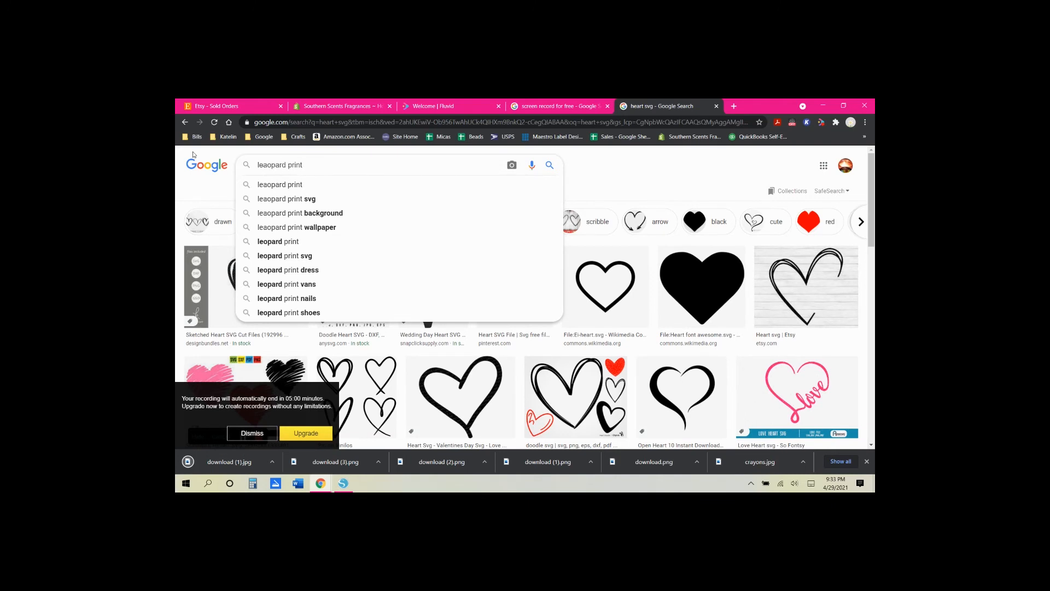
type(" background")
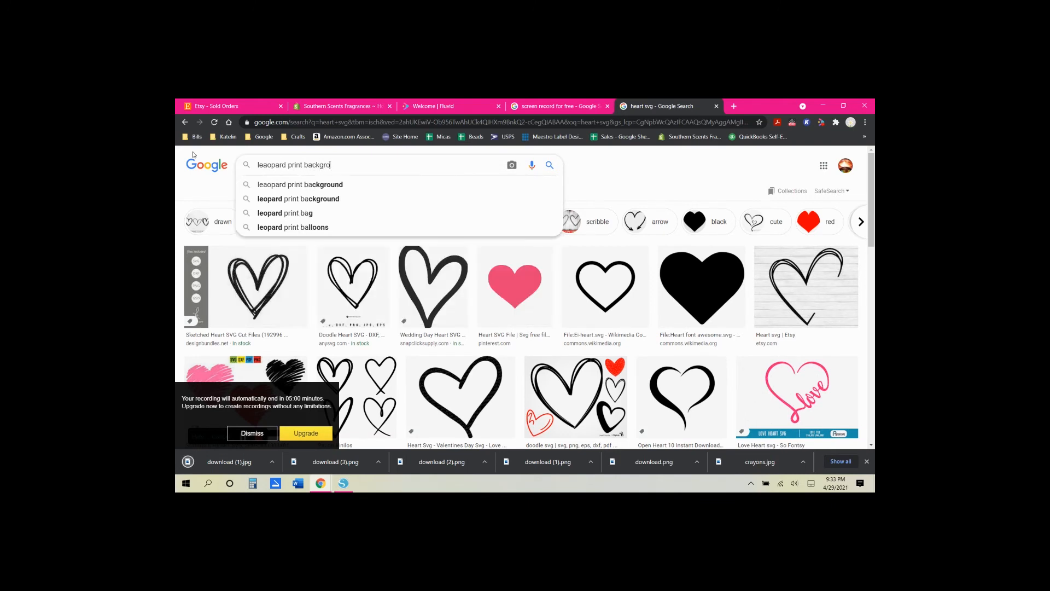
key("Return")
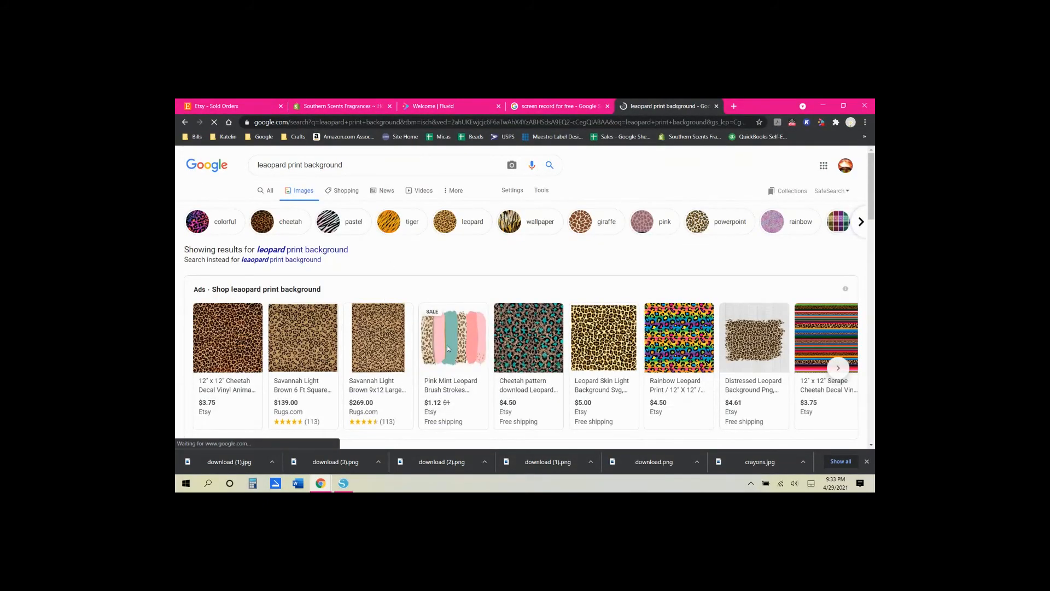
- Save the golden seamless leopard pattern from the image results to the Desktop as download (2)
scroll(601, 329, "down", 1)
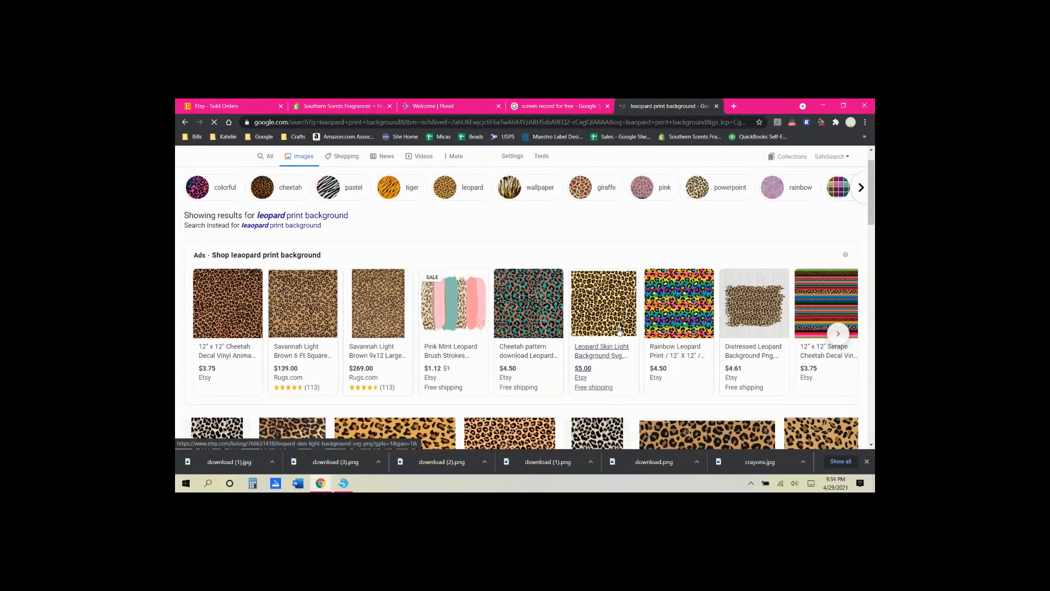
scroll(620, 332, "up", 1)
scroll(621, 328, "down", 4)
scroll(678, 285, "up", 3)
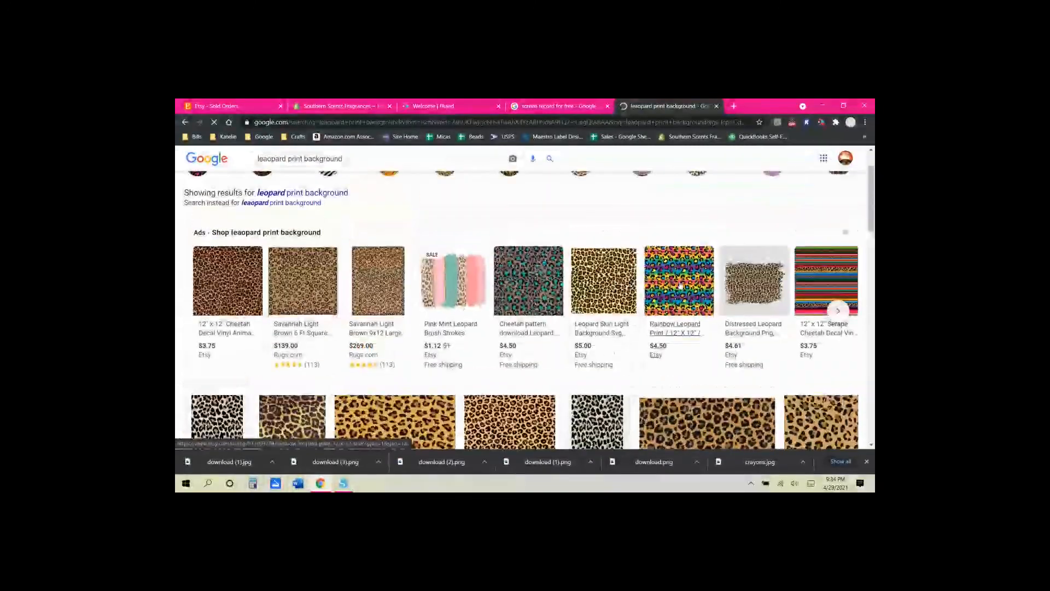
scroll(344, 296, "down", 4)
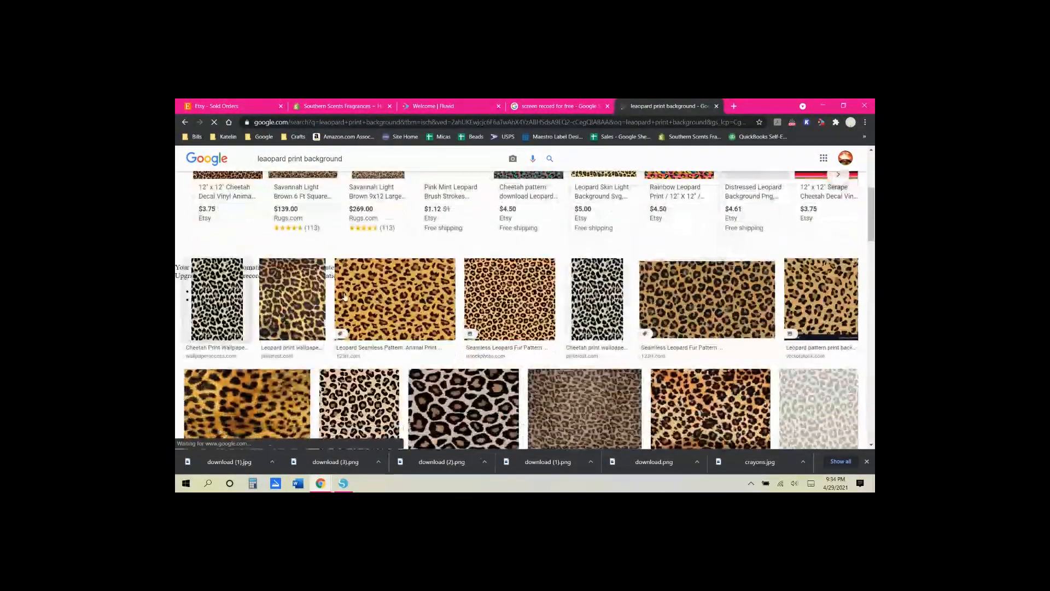
right_click(411, 281)
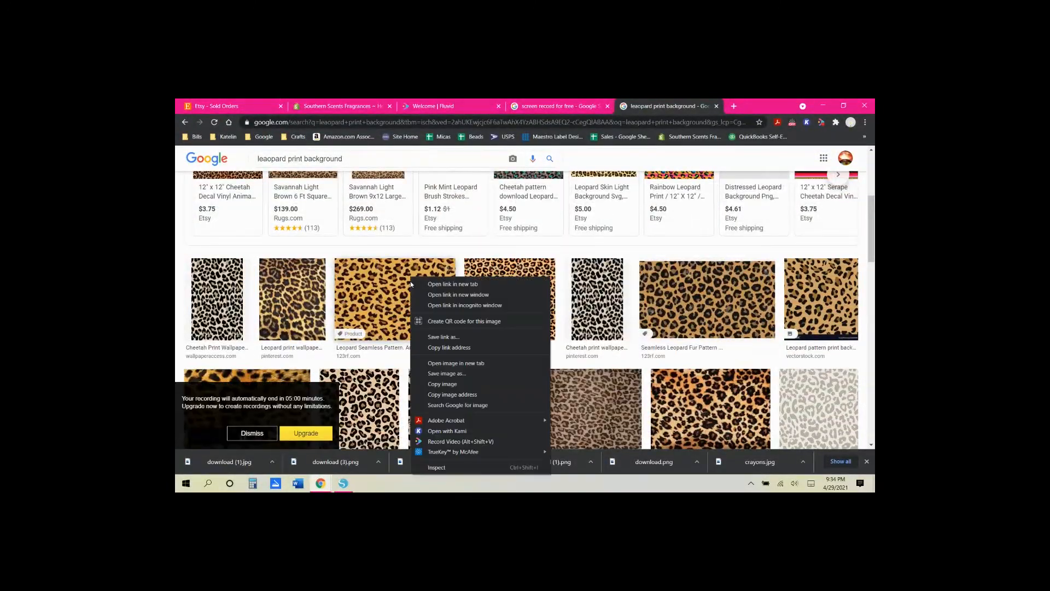
left_click(447, 373)
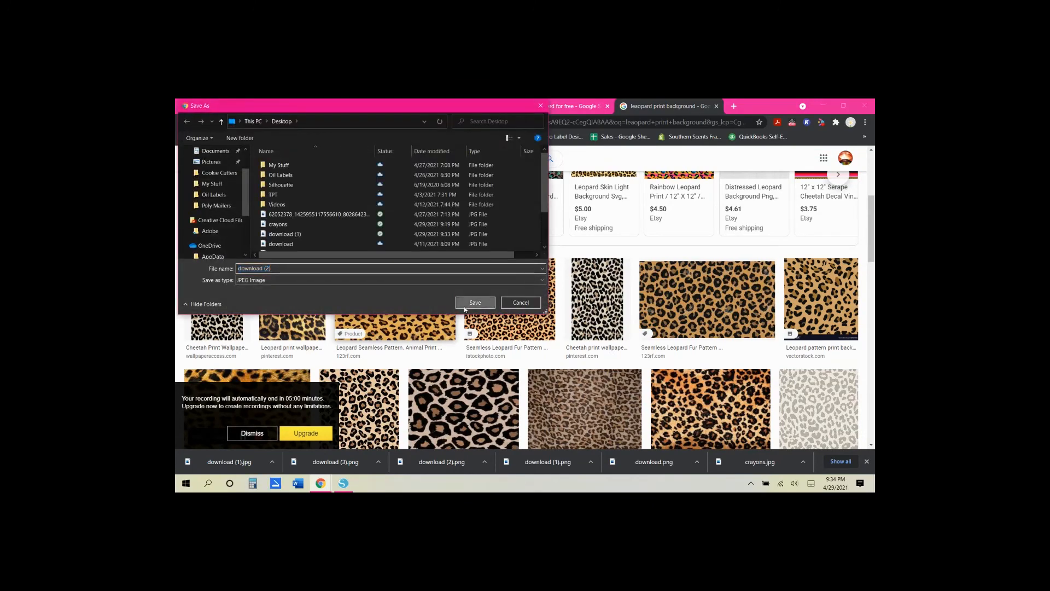
left_click(464, 306)
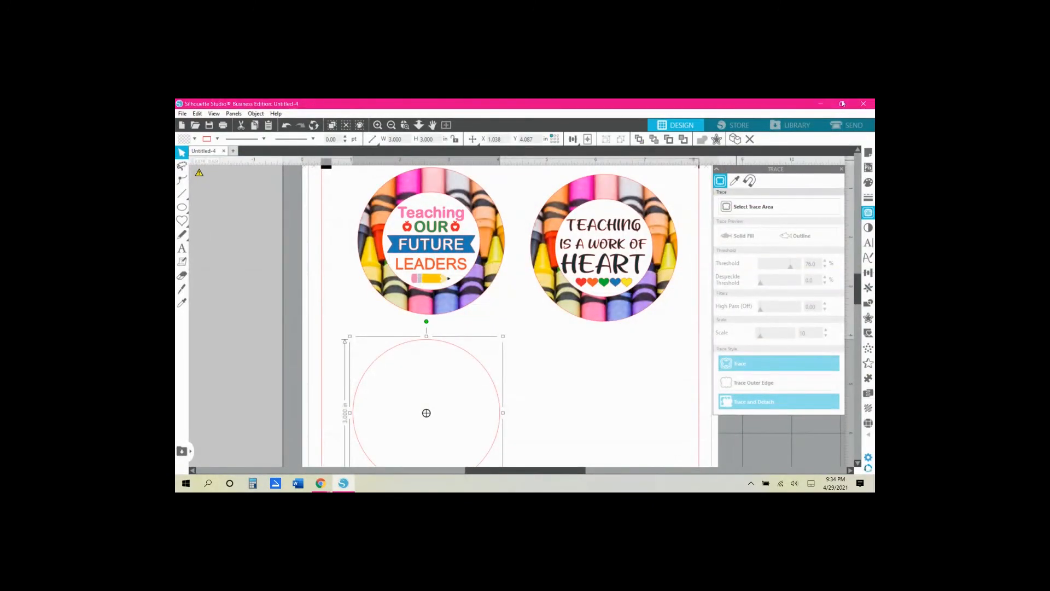
- In Silhouette Studio, fill the 3-inch circle with the leopard print image saved on the desktop
left_click(843, 104)
left_click_drag(293, 171, 453, 379)
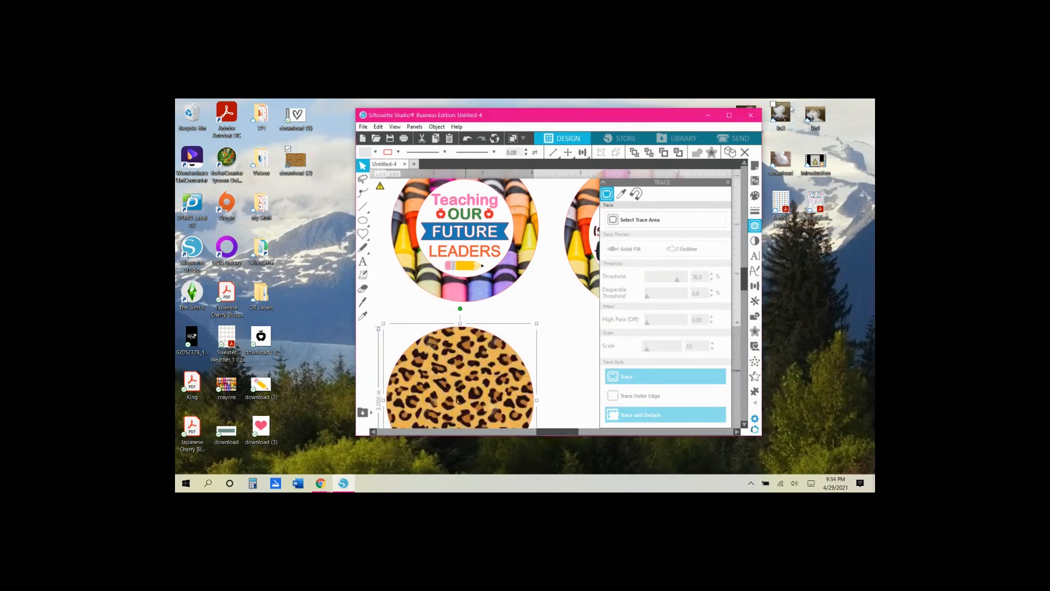
left_click(728, 116)
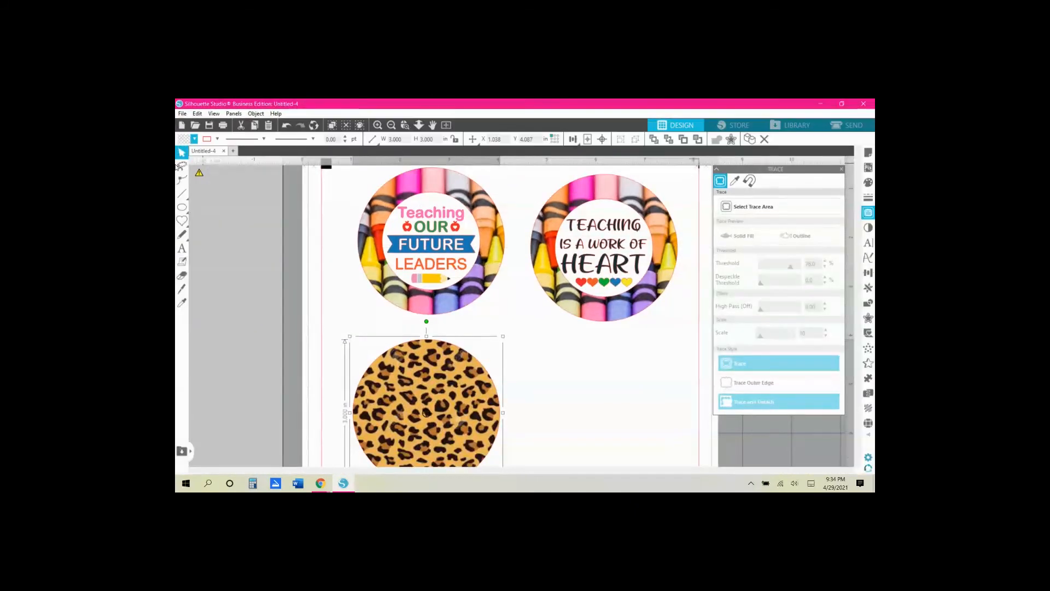
- Draw a circle on the empty area beside the page and set its size to 2 by 2 inches
mouse_move(181, 207)
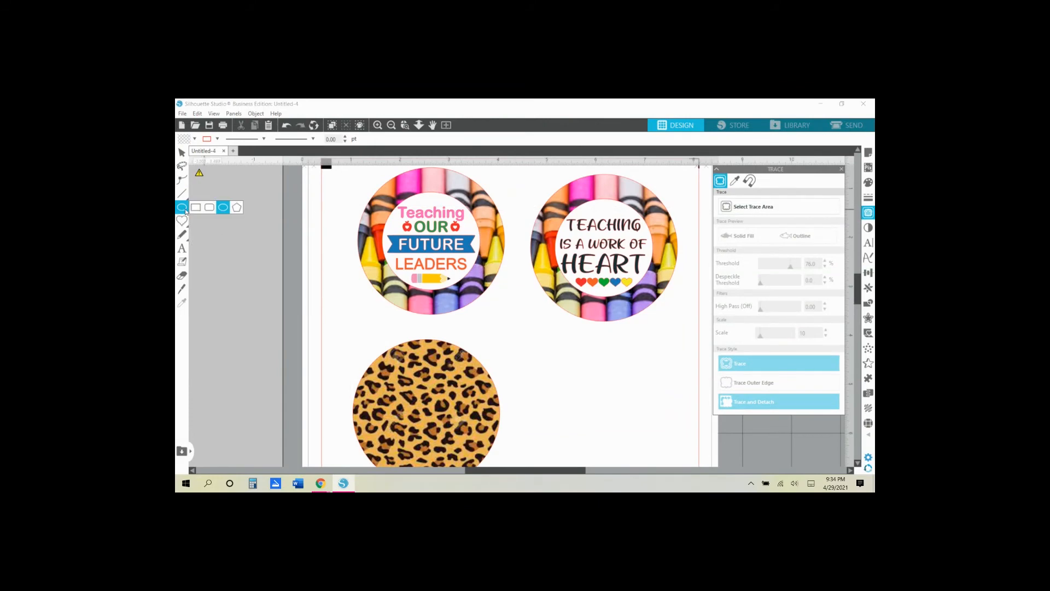
left_click_drag(207, 278, 299, 369)
left_click(184, 155)
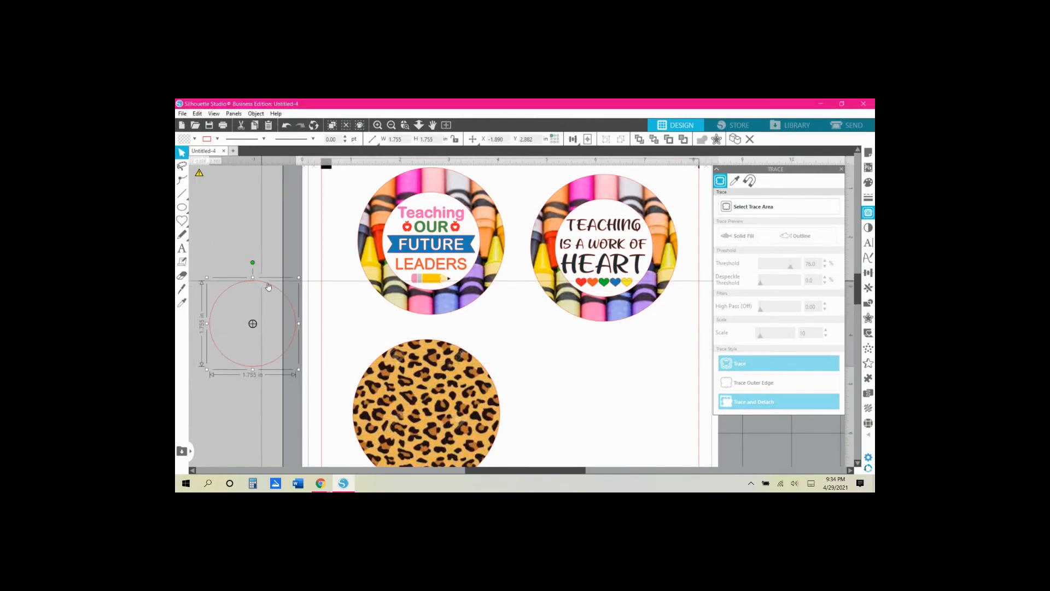
left_click(392, 138)
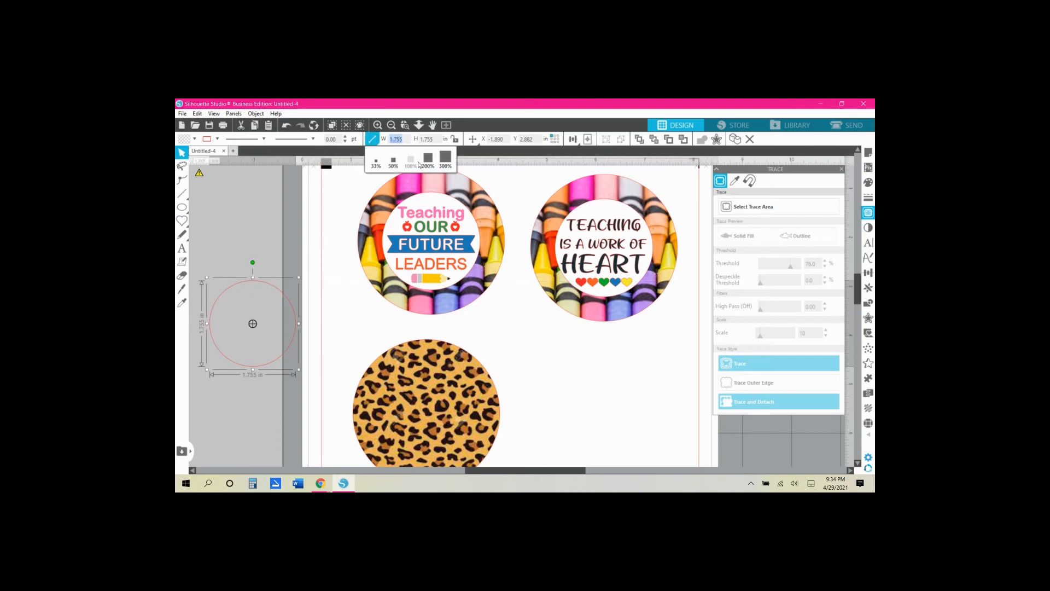
key("Return")
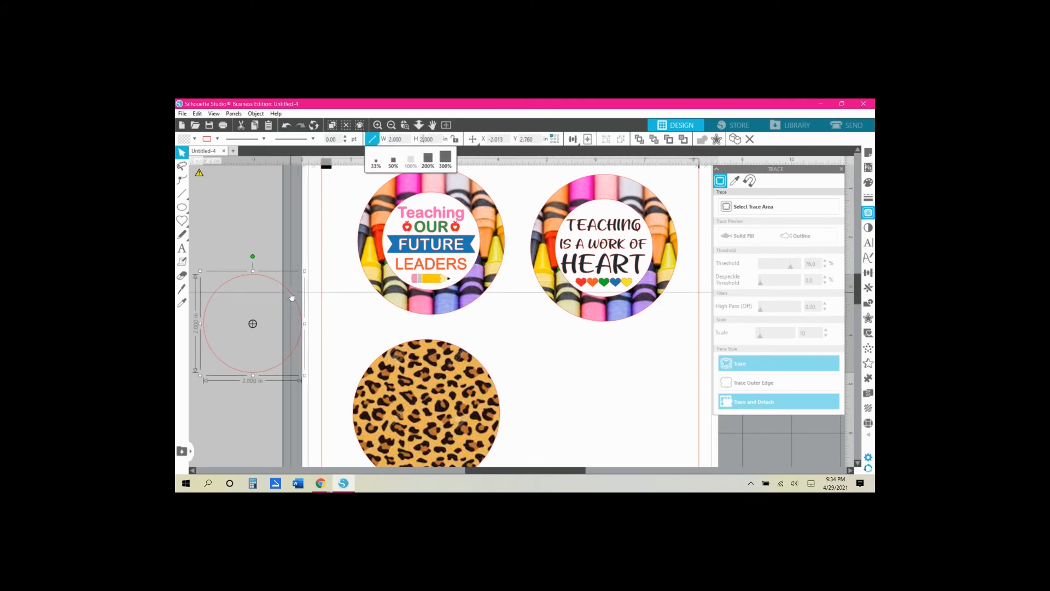
- Place the 2-inch circle over the leopard-print circle and fill it with white
left_click_drag(292, 295, 464, 375)
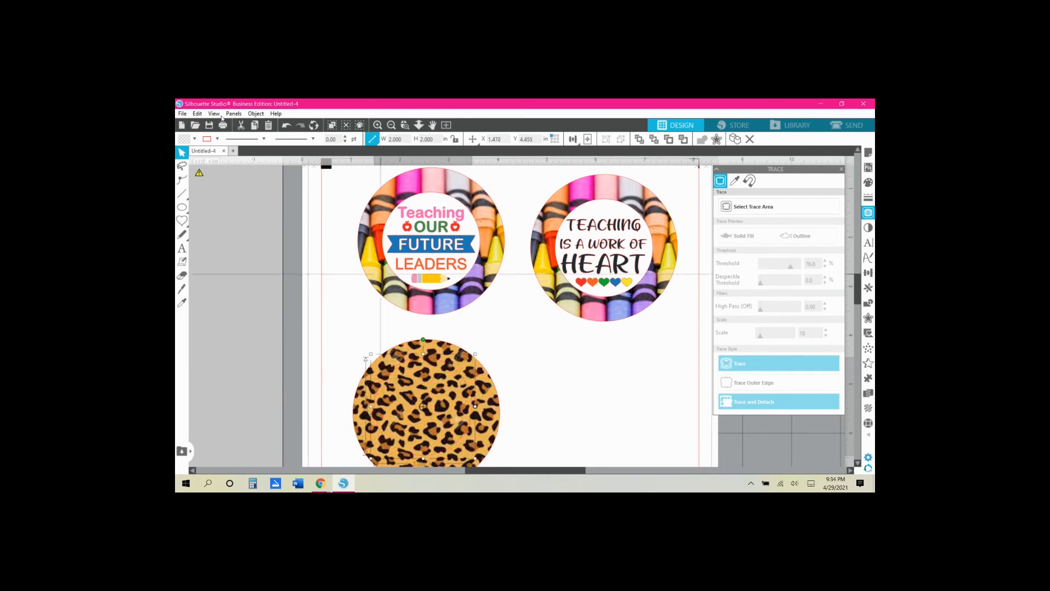
left_click(194, 138)
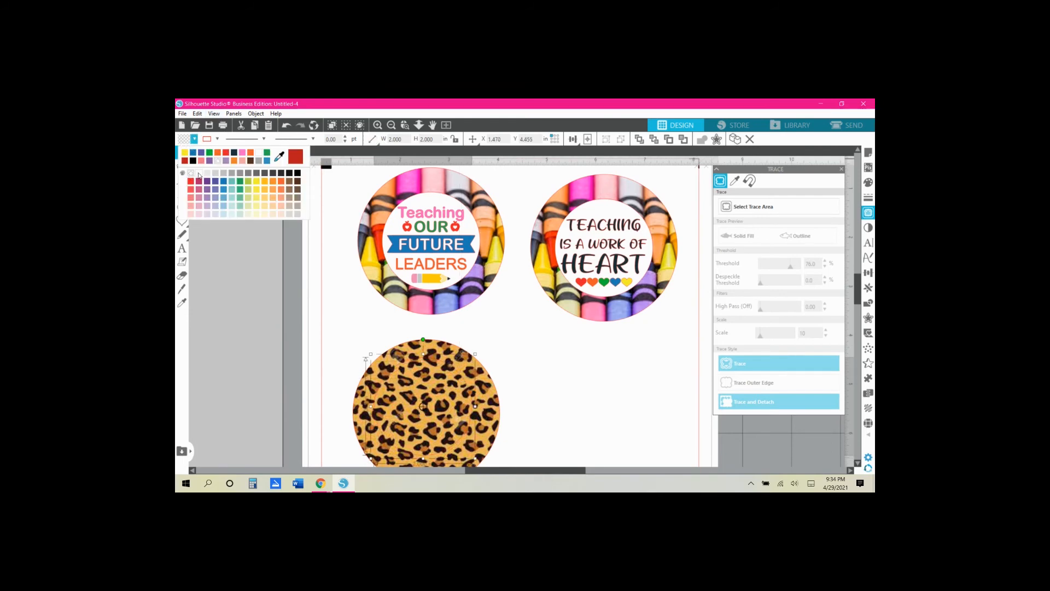
left_click(198, 175)
- Resize the white circle inside the leopard print to 2.5 by 2.5 inches
scroll(458, 375, "down", 1)
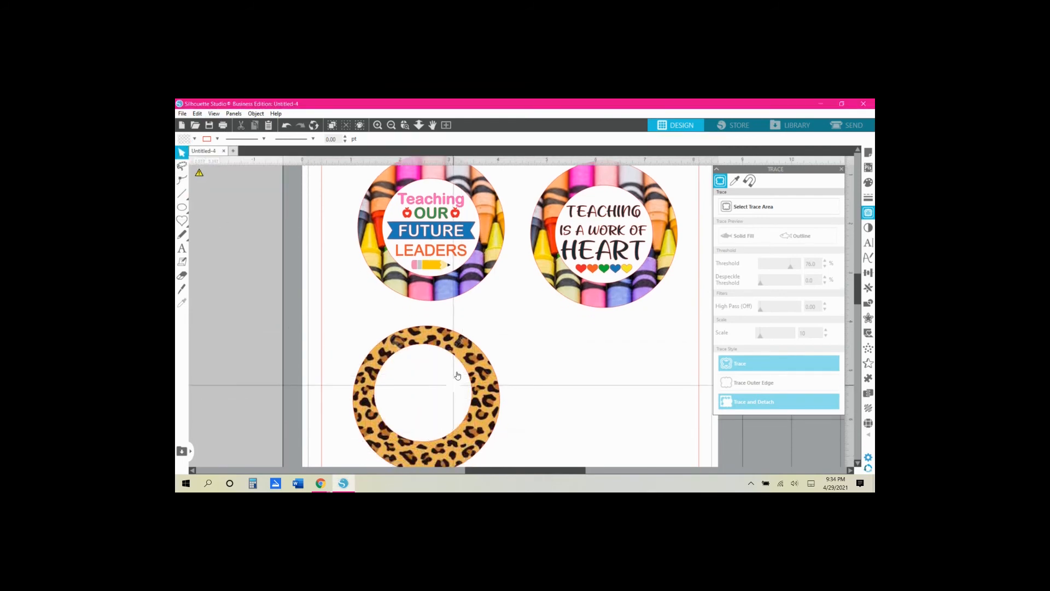
left_click(458, 375)
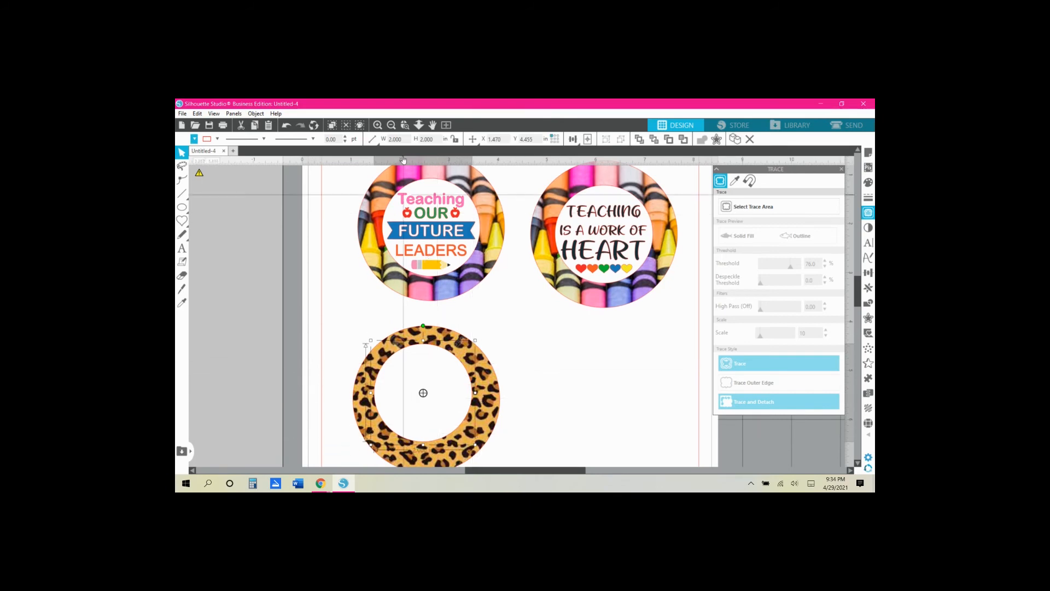
type("2.")
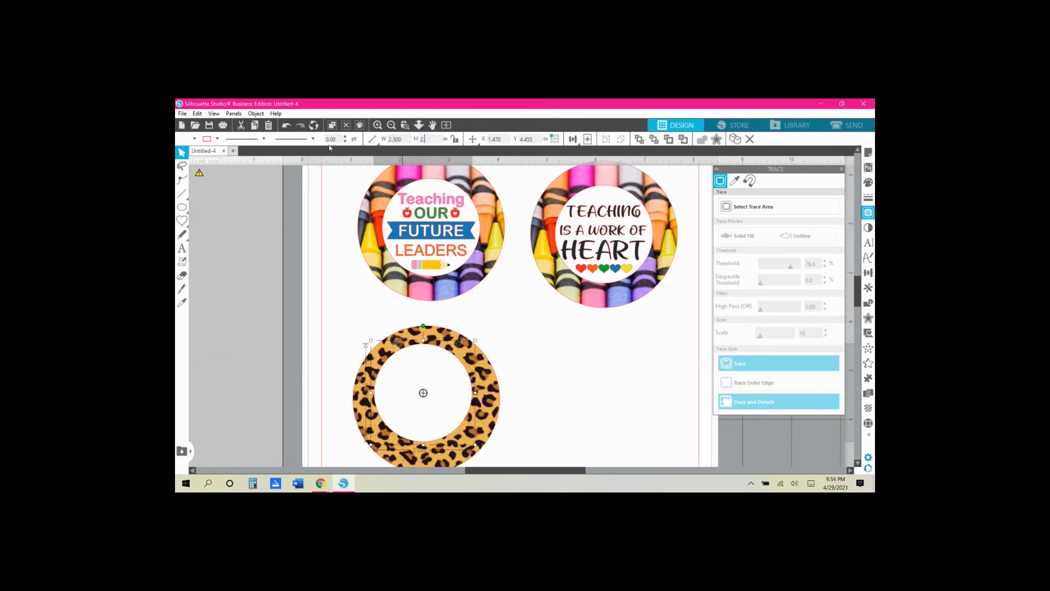
type("5")
key("Return")
- Center the white and leopard circles on each other and move the pair below the "Teaching OUR FUTURE LEADERS" design
left_click_drag(286, 316, 513, 462)
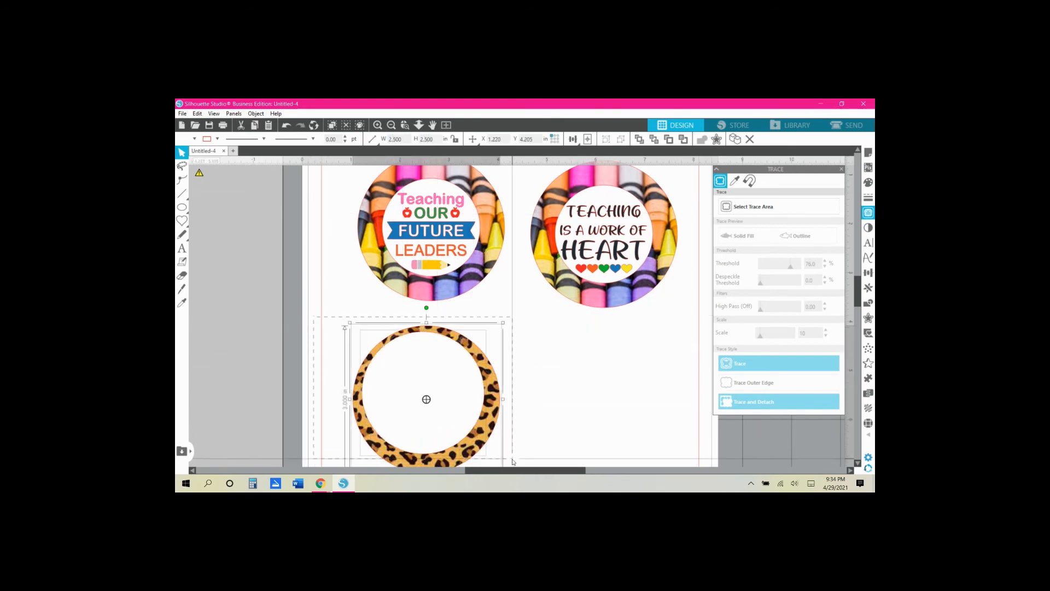
left_click(588, 139)
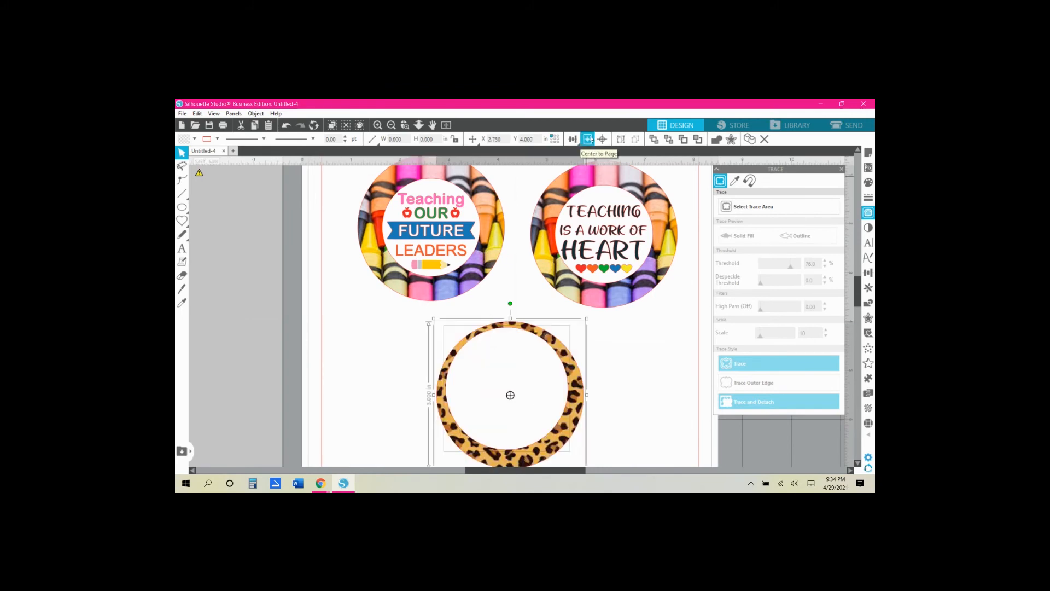
left_click(602, 138)
left_click(611, 382)
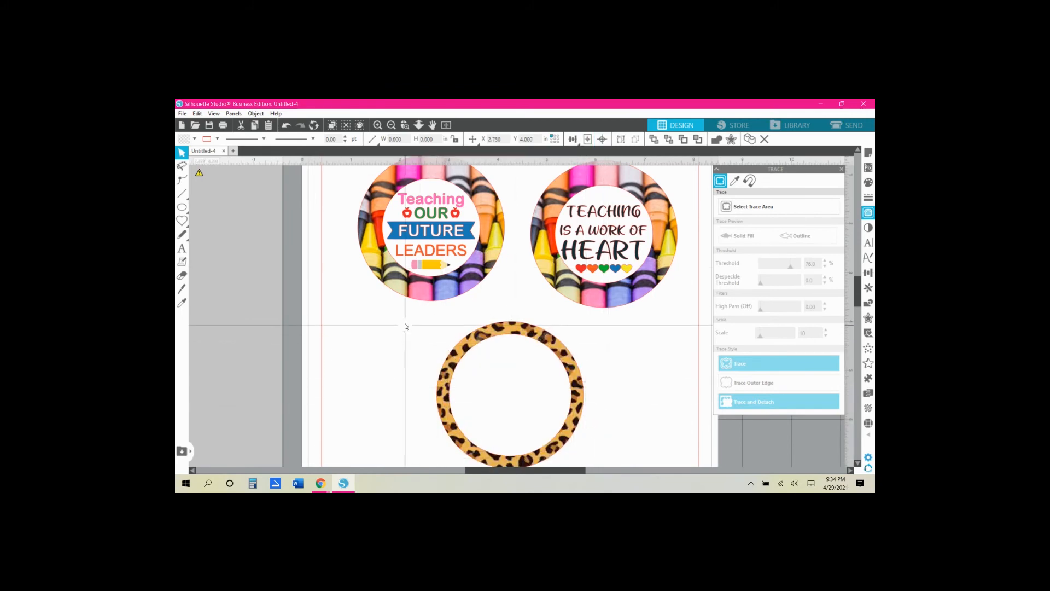
left_click_drag(405, 323, 580, 470)
left_click_drag(581, 378, 494, 375)
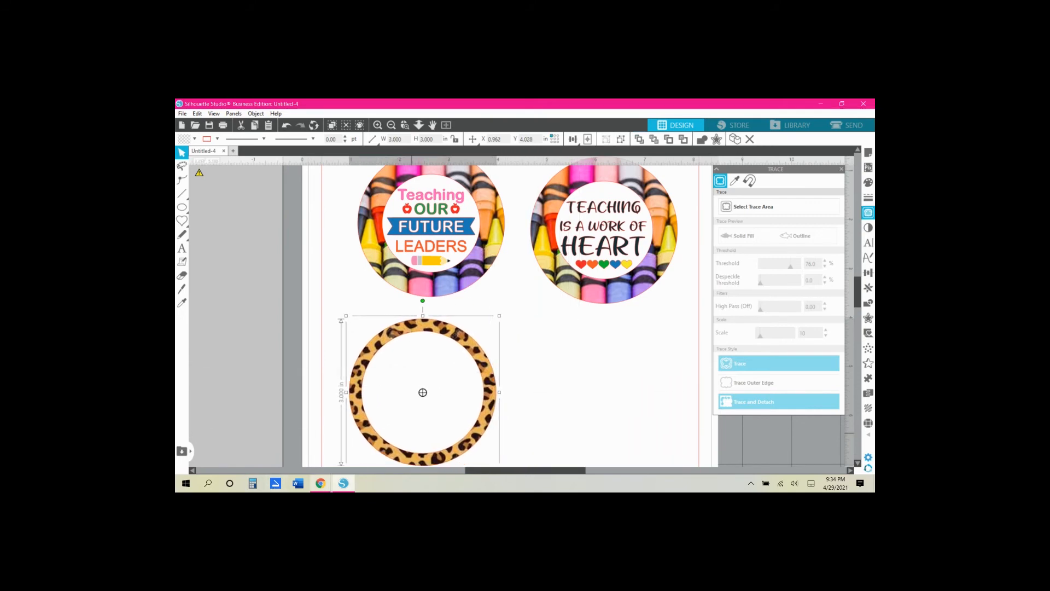
- Switch to Chrome and search Google Images for "peace svg"
left_click(330, 487)
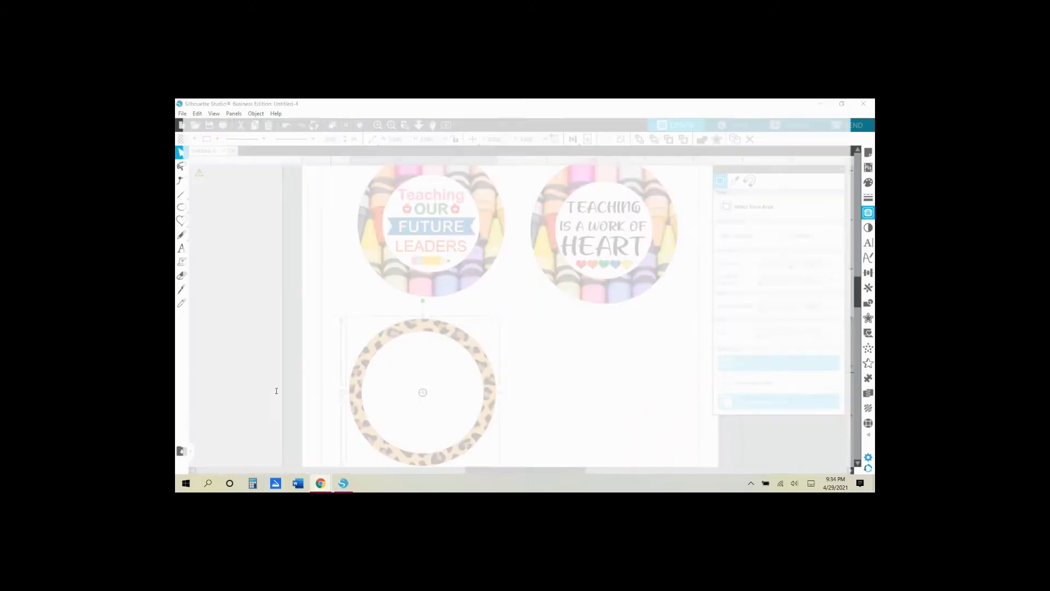
left_click(264, 446)
type("peace ")
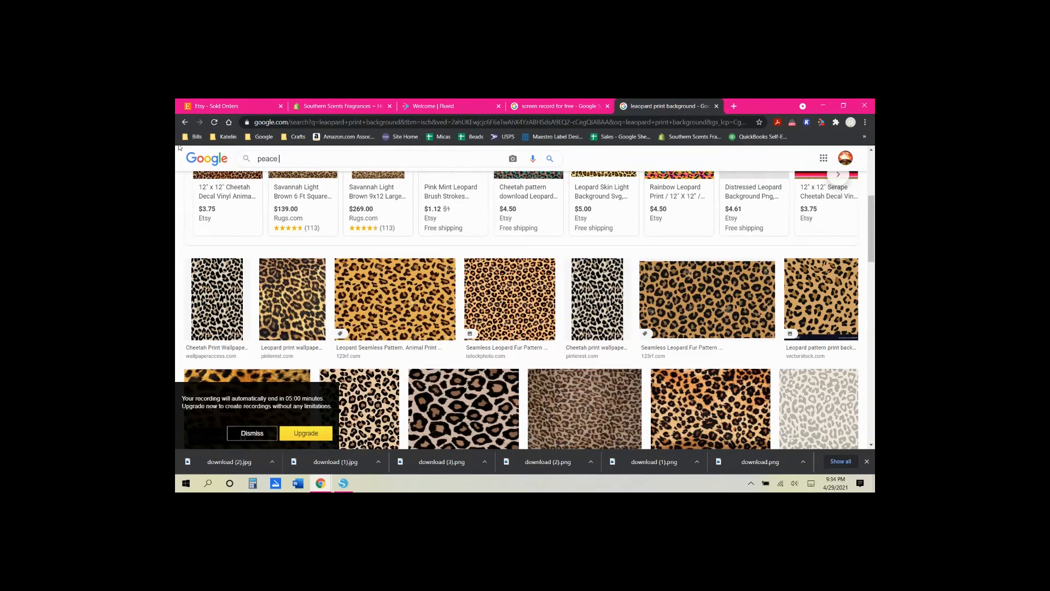
type("svg")
key("Return")
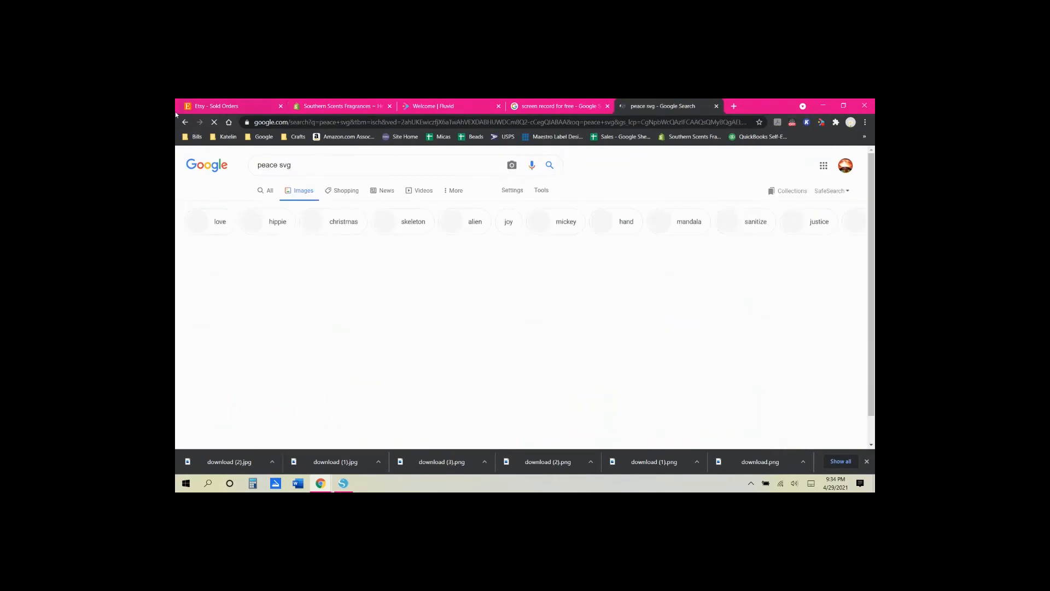
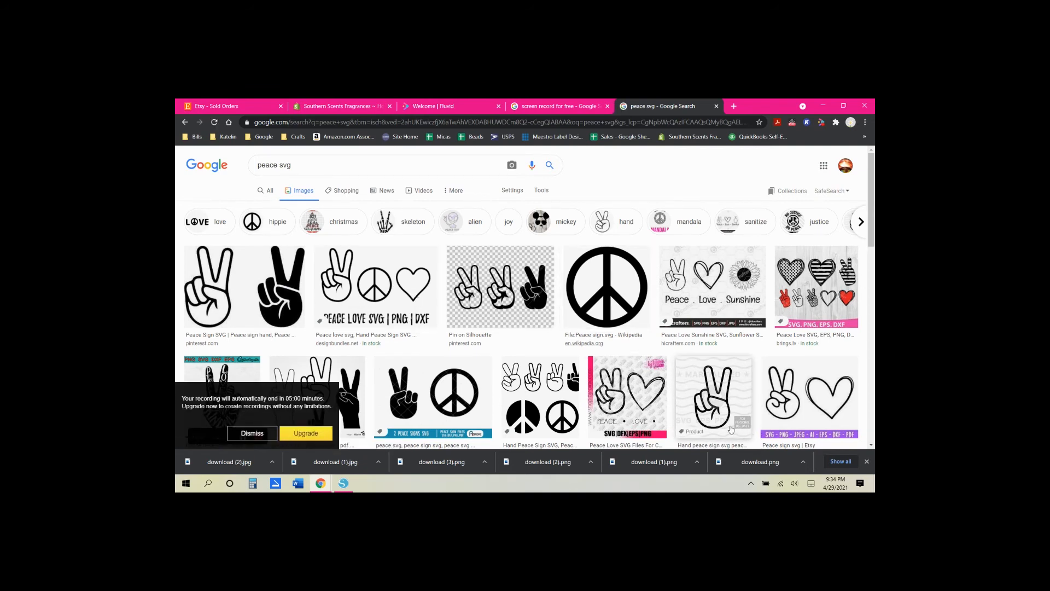
- Save the image of the outlined peace hand beside a heart to the Desktop as download (3)
right_click(790, 391)
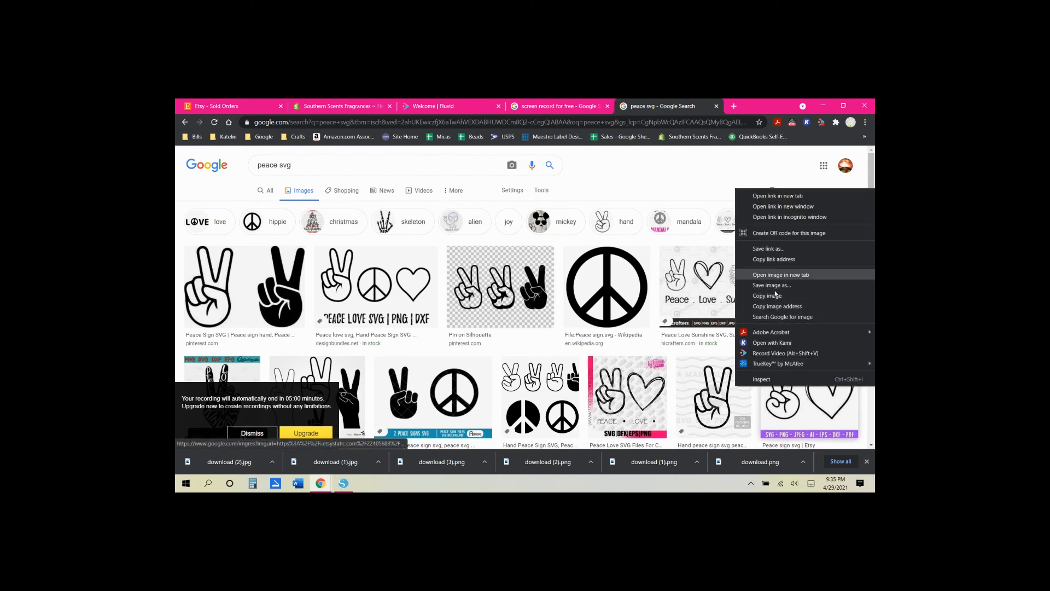
left_click(793, 391)
right_click(797, 372)
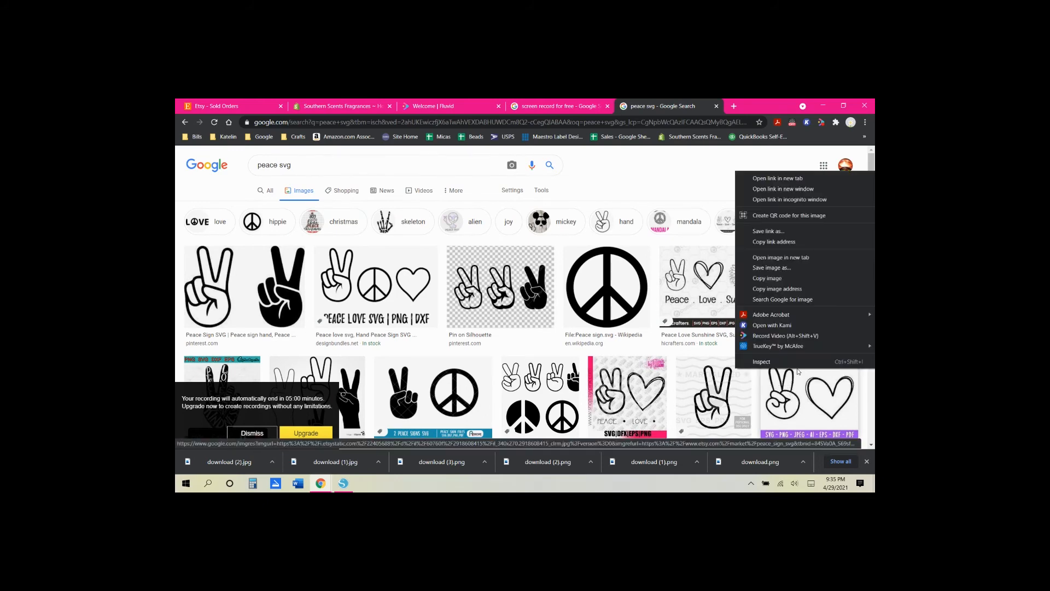
left_click(776, 267)
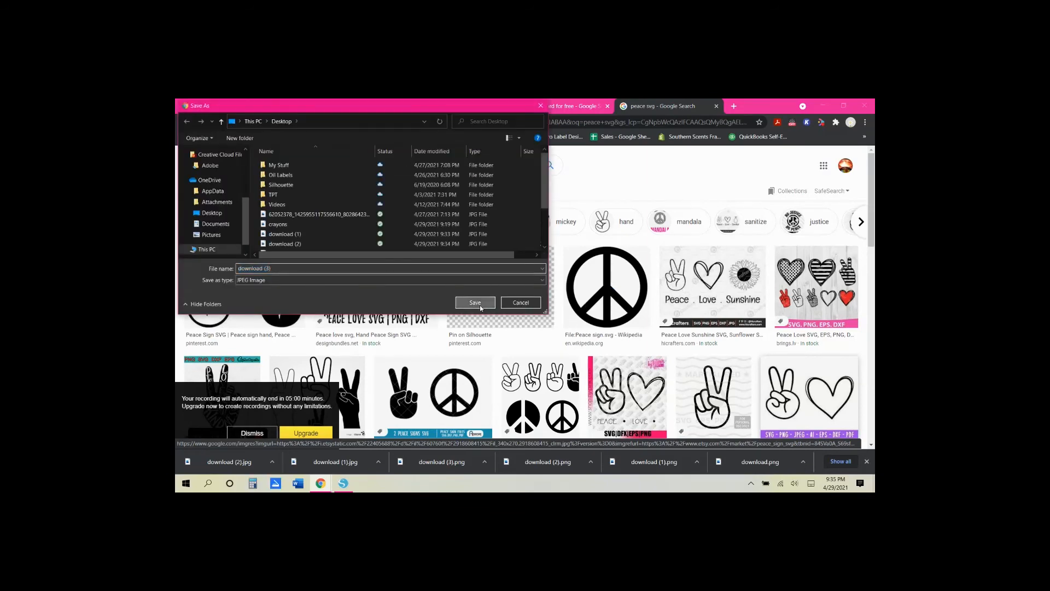
left_click(474, 302)
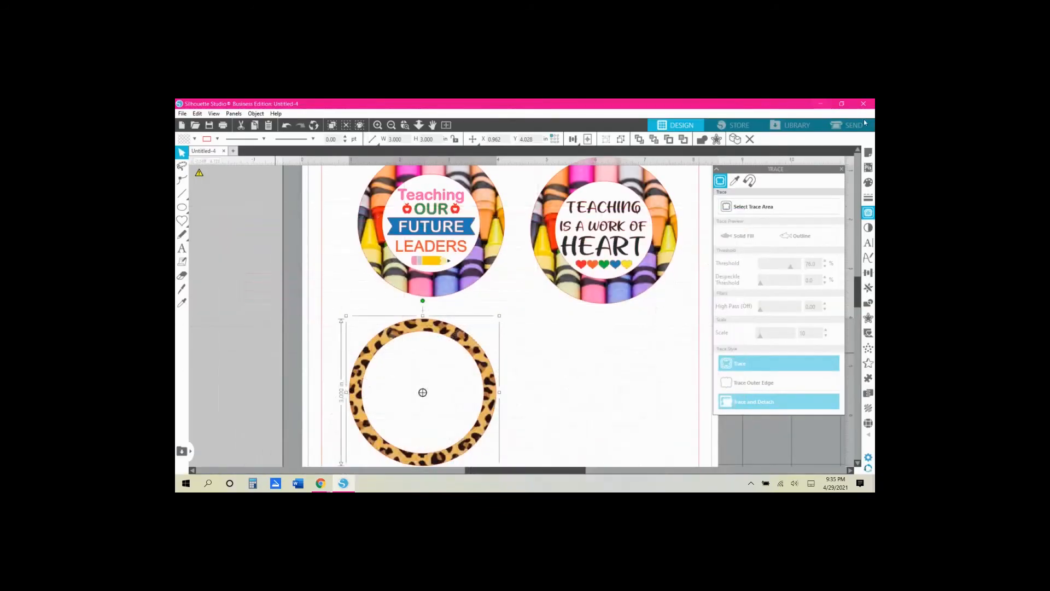
- In Silhouette Studio, place the saved peace hand and heart image from the desktop beside the leopard ring
left_click(839, 104)
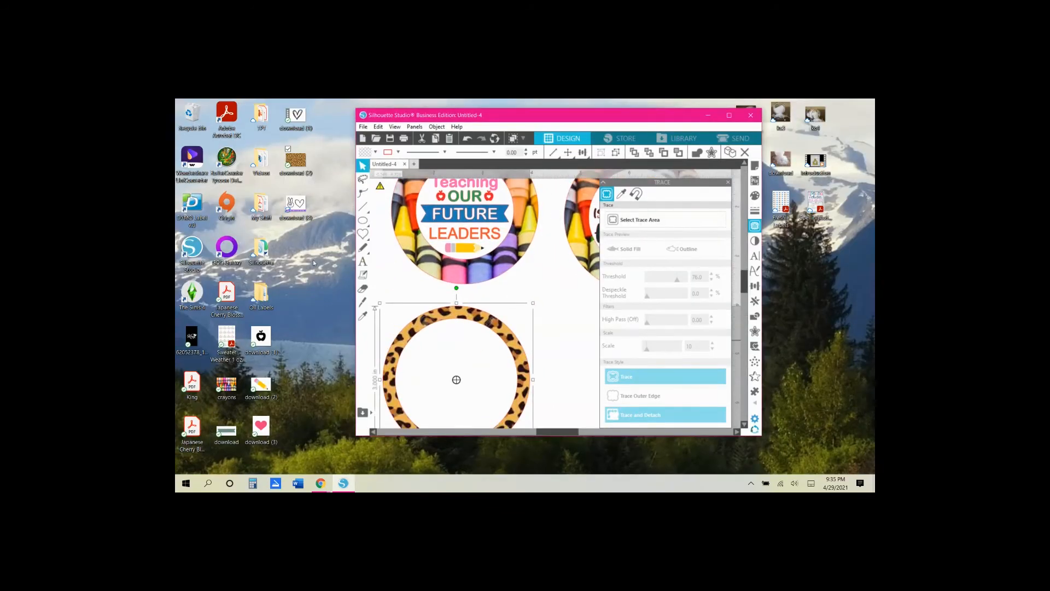
mouse_move(296, 204)
left_mouse_down()
mouse_move(504, 351)
mouse_move(544, 363)
mouse_move(621, 355)
mouse_move(585, 355)
left_mouse_up()
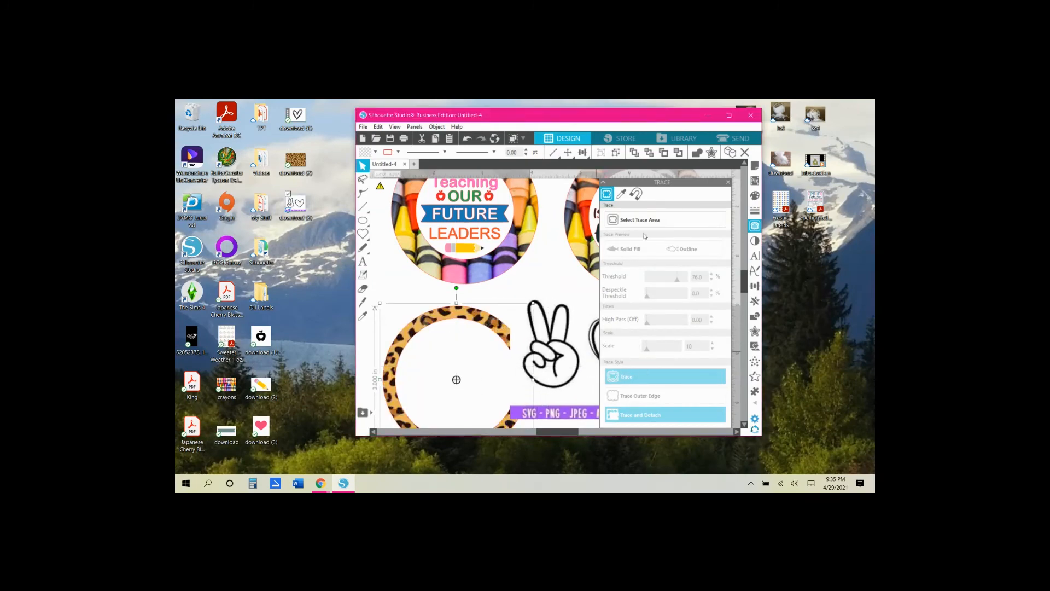
left_click(731, 116)
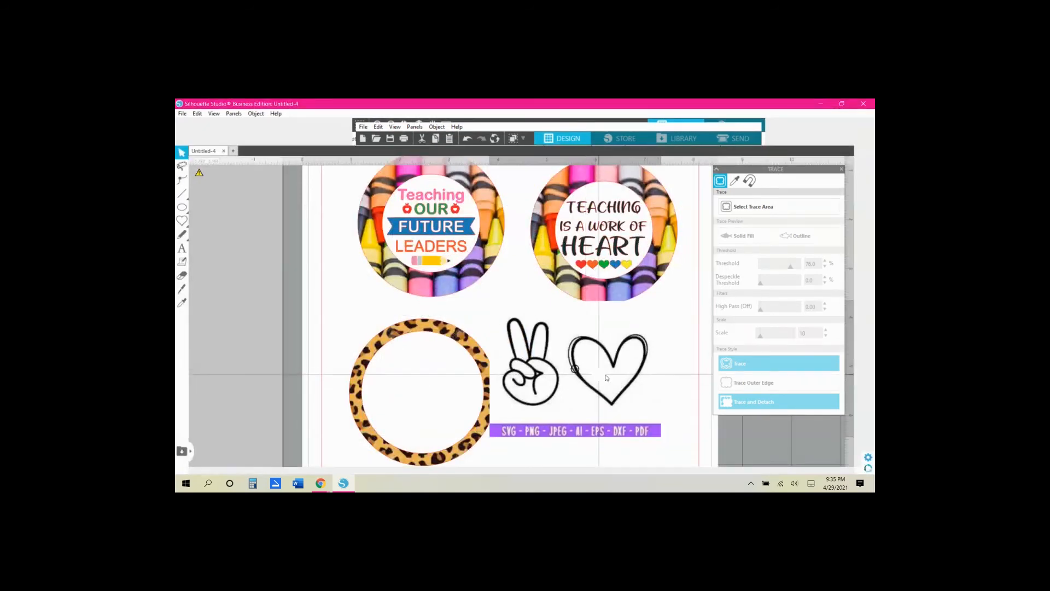
- Trace only the peace hand of the placed image and delete the source image
left_click(750, 206)
left_click_drag(521, 316, 595, 424)
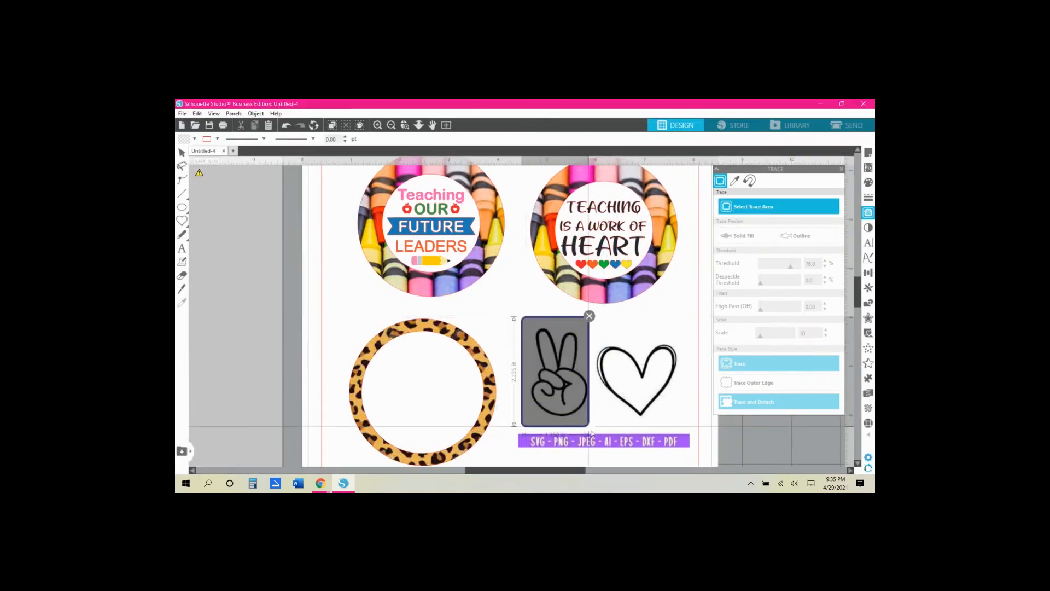
left_click(747, 363)
mouse_move(647, 377)
left_mouse_down()
mouse_move(677, 443)
mouse_move(695, 424)
left_mouse_up()
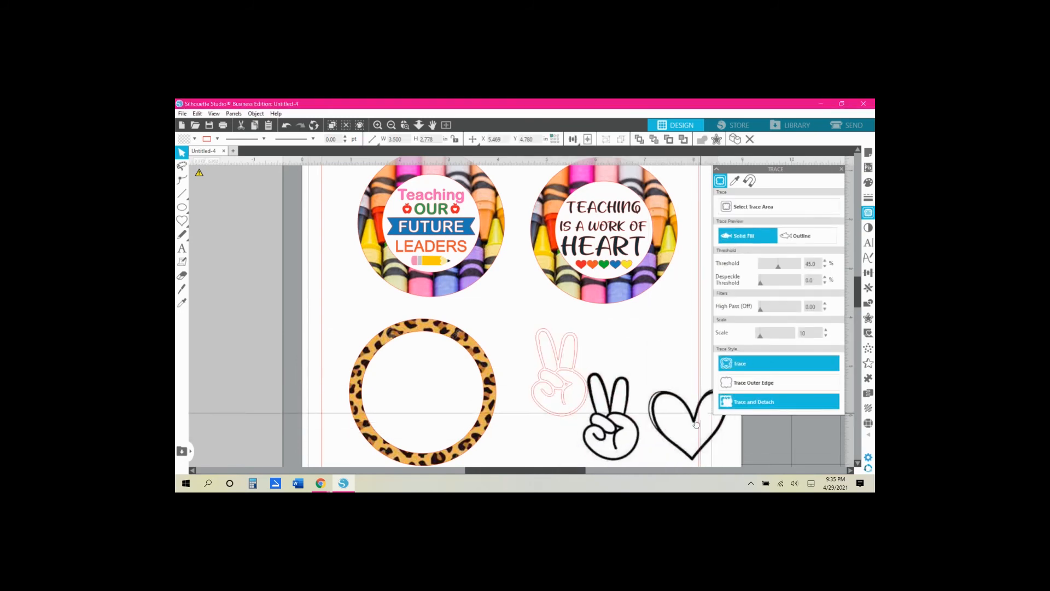
key("Delete")
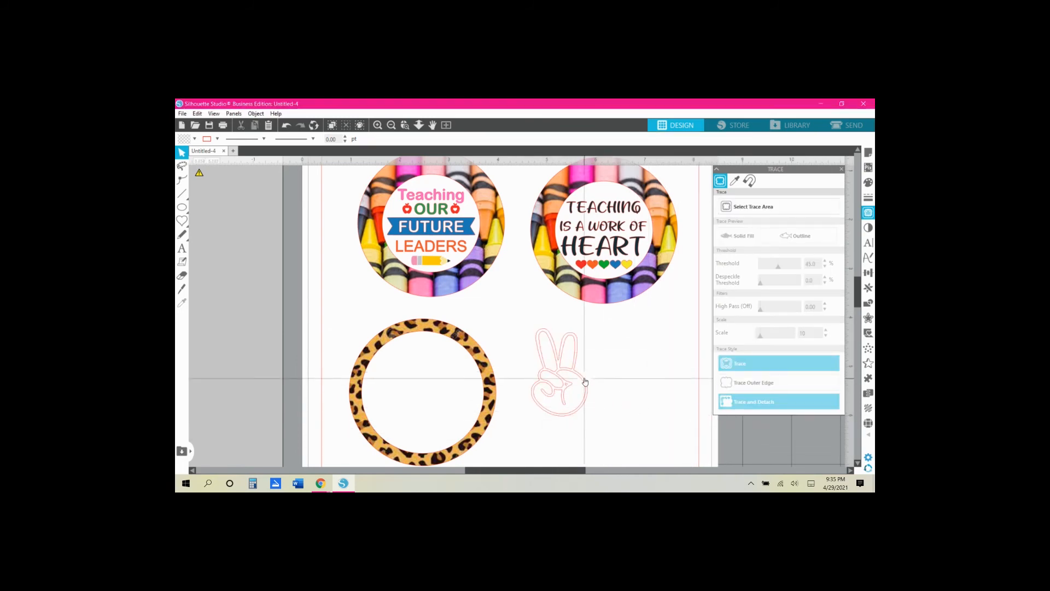
- Reposition the traced peace hand slightly and fill it with the leopard print image saved on the desktop
left_click_drag(585, 381, 591, 372)
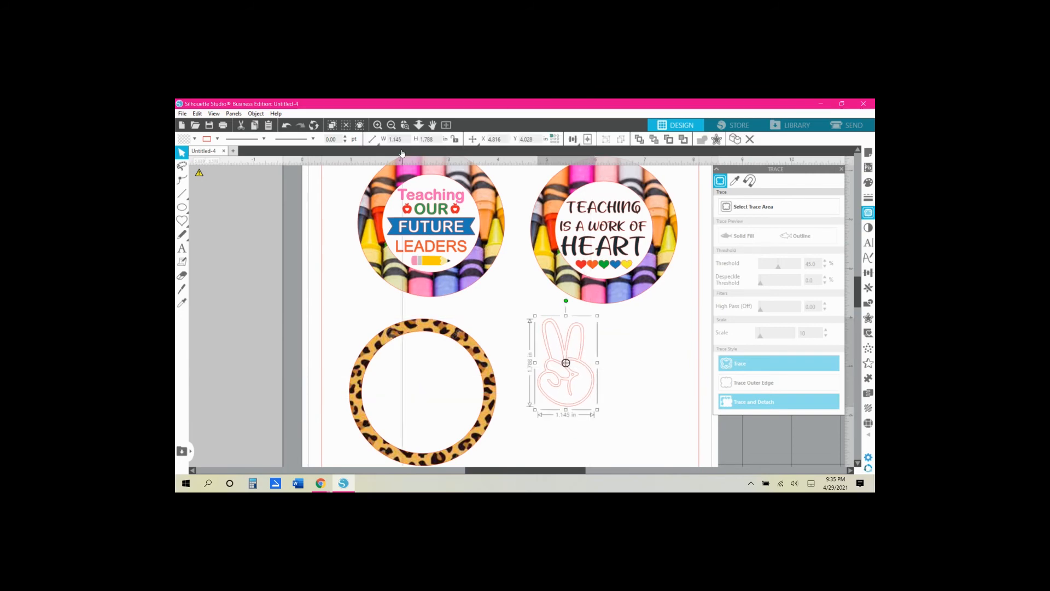
left_click(379, 126)
scroll(635, 405, "down", 1)
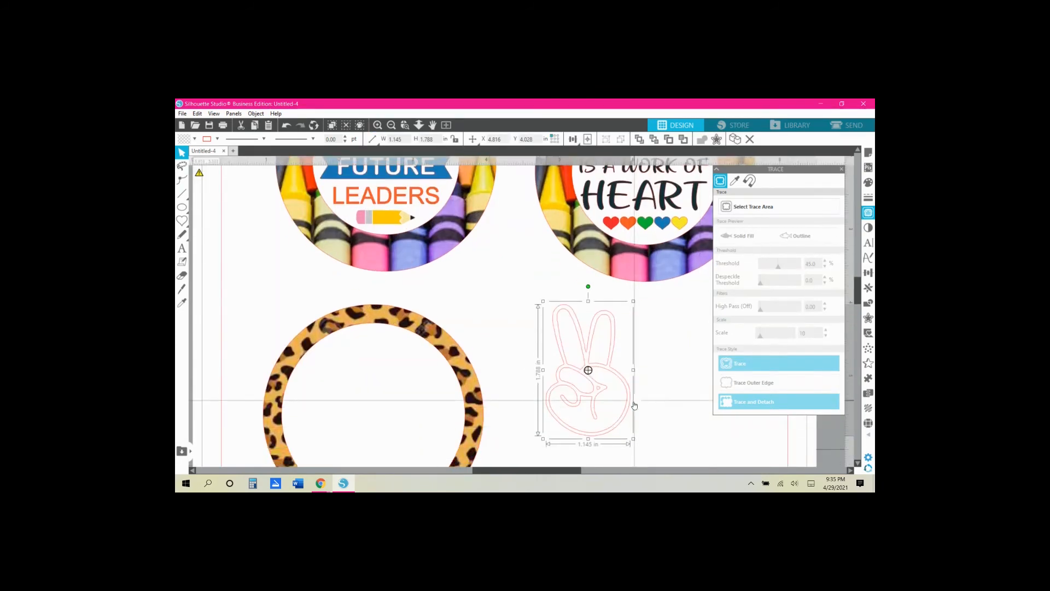
left_click(377, 125)
scroll(679, 414, "down", 4)
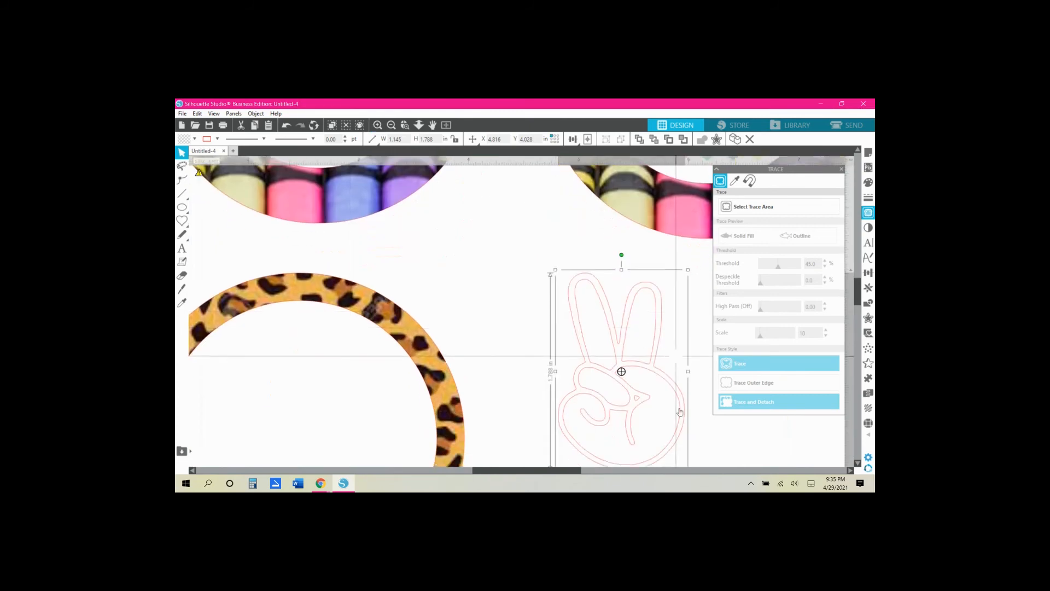
left_click(843, 104)
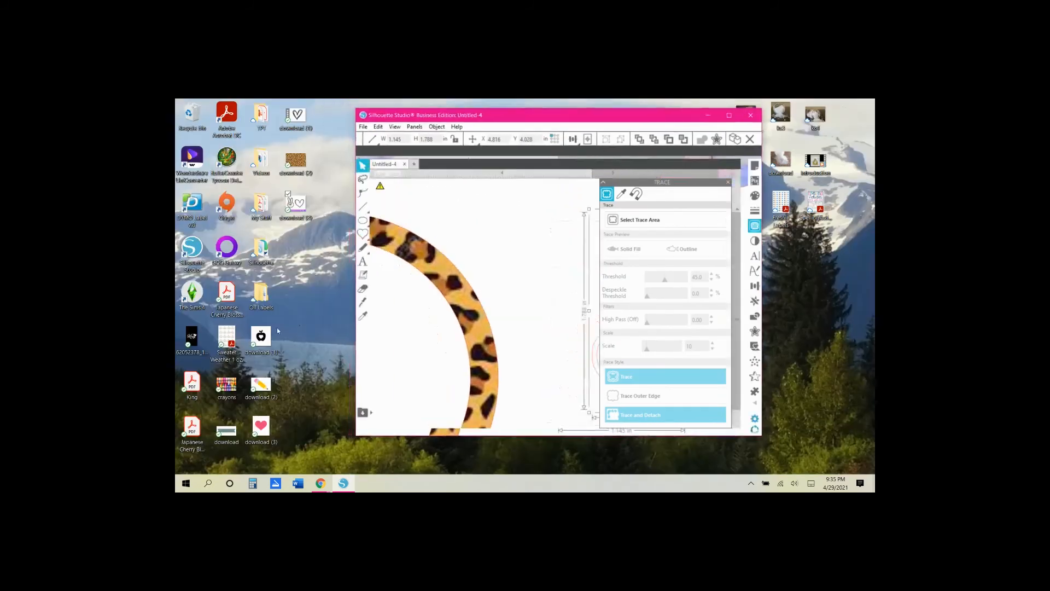
left_click(729, 183)
left_click_drag(294, 165, 644, 316)
scroll(644, 317, "down", 2)
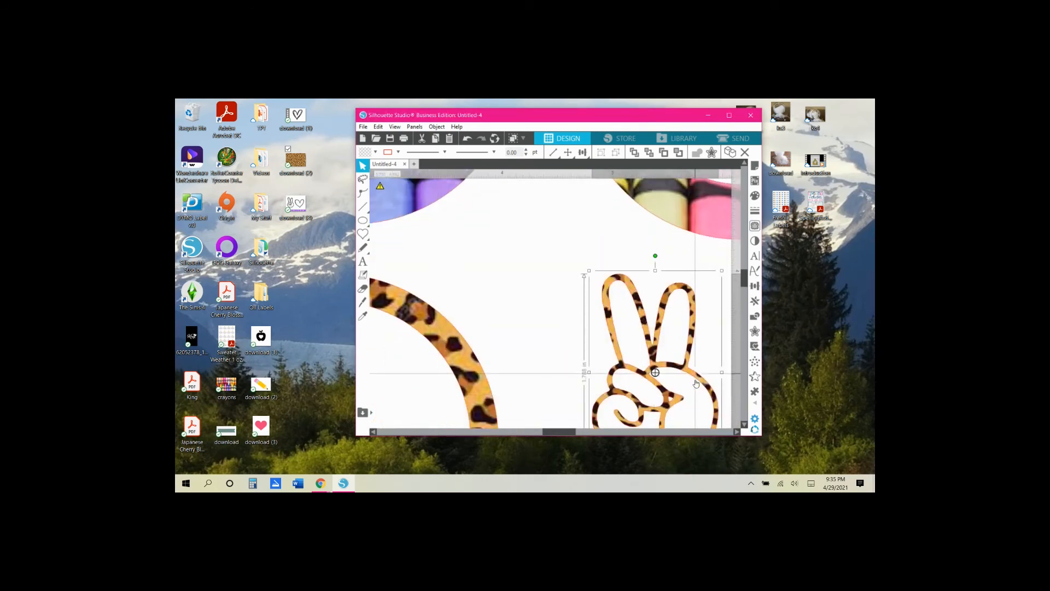
left_click(730, 115)
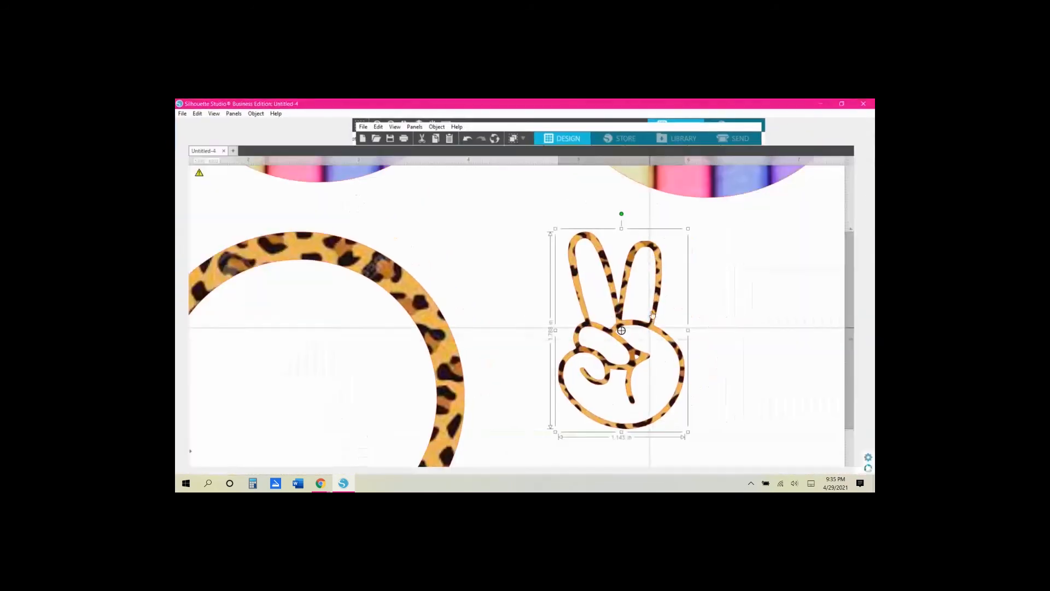
- Try to remove the inner finger outlines of the leopard-filled peace hand with point editing, and undo the edits
right_click(619, 318)
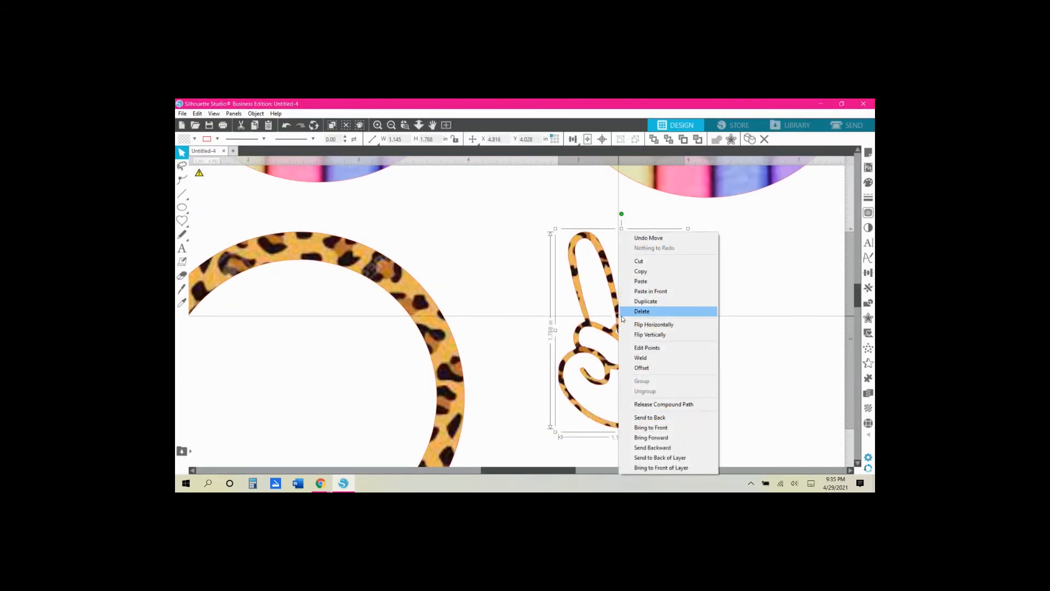
left_click(646, 348)
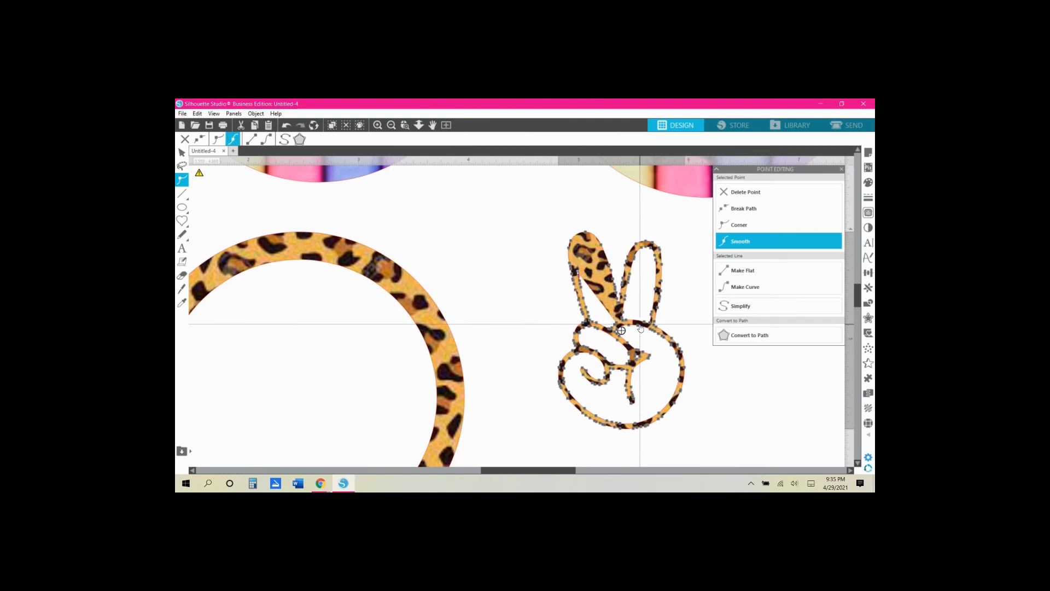
left_click(621, 330)
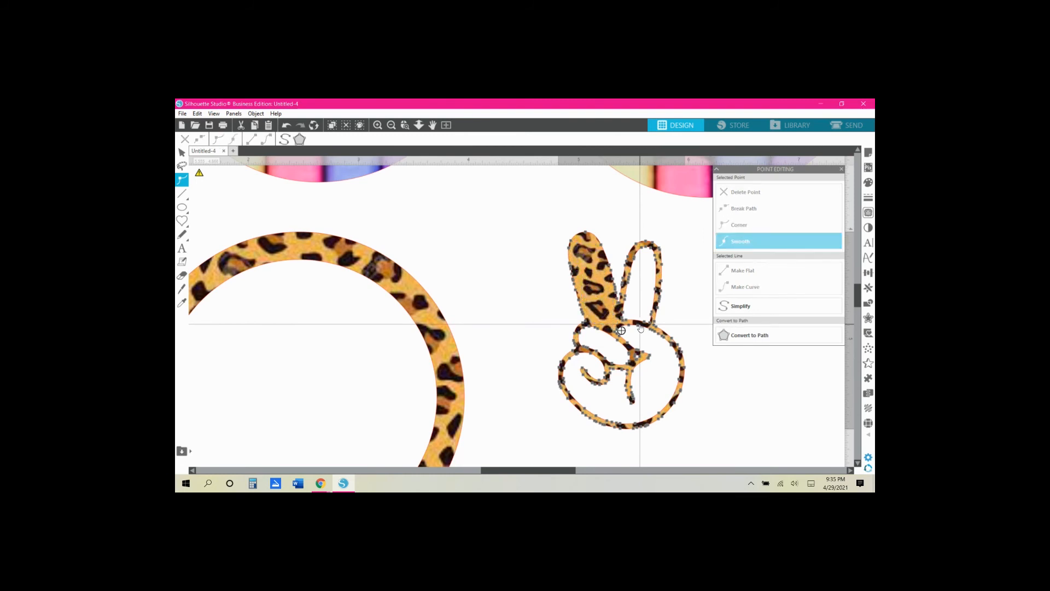
left_click(645, 249)
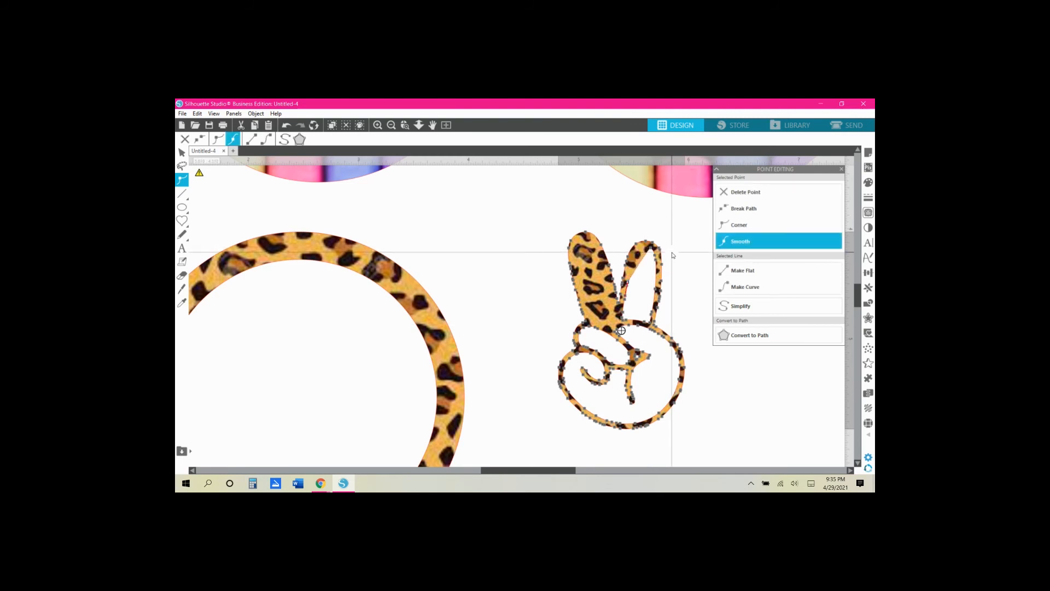
left_click(673, 255)
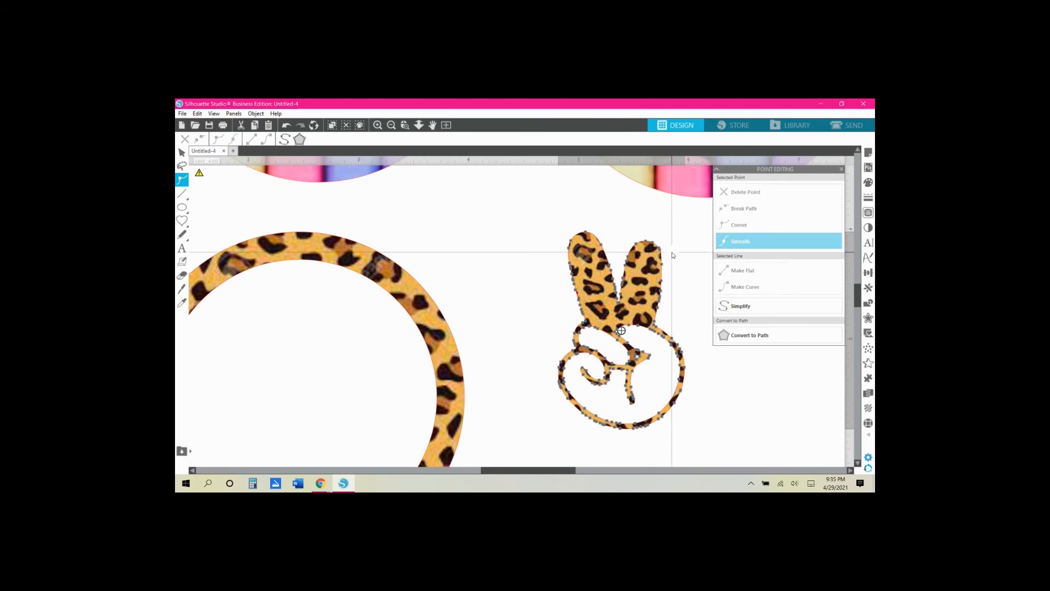
left_click(288, 126)
left_click(287, 126)
left_click(288, 126)
- Fill the traced peace hand with black and place a duplicate of it beside the original
left_click(181, 153)
left_click(654, 324)
left_click(194, 139)
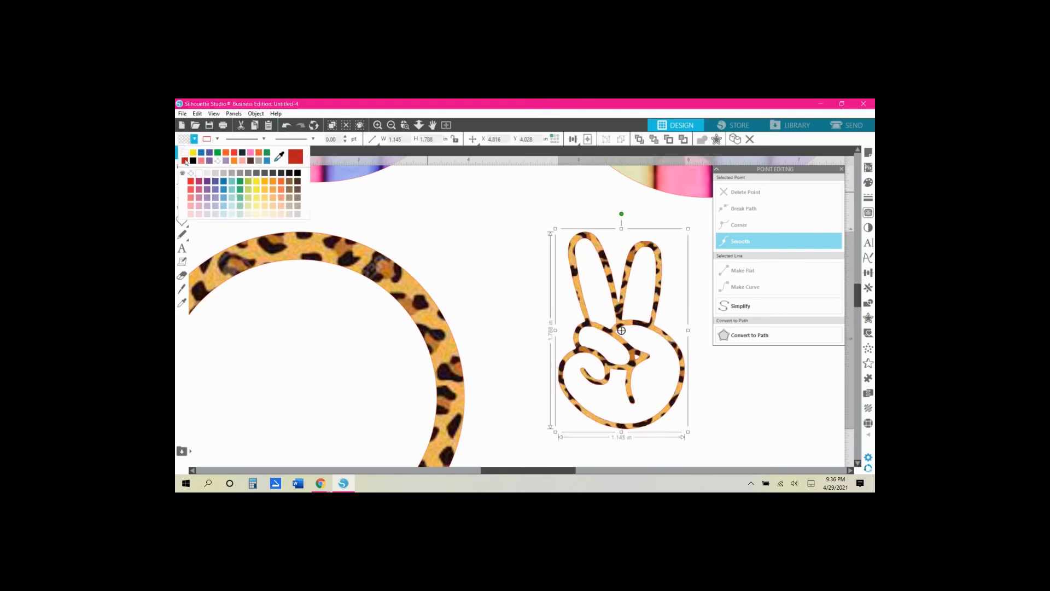
left_click(296, 222)
right_click(656, 229)
left_click(678, 300)
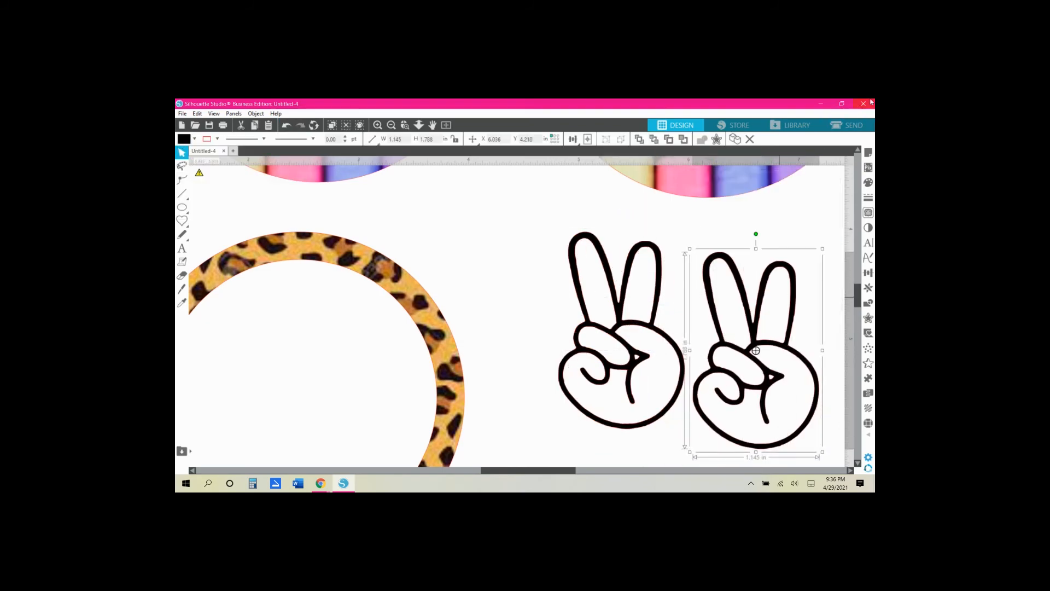
double_click(615, 284)
left_click_drag(616, 285, 641, 362)
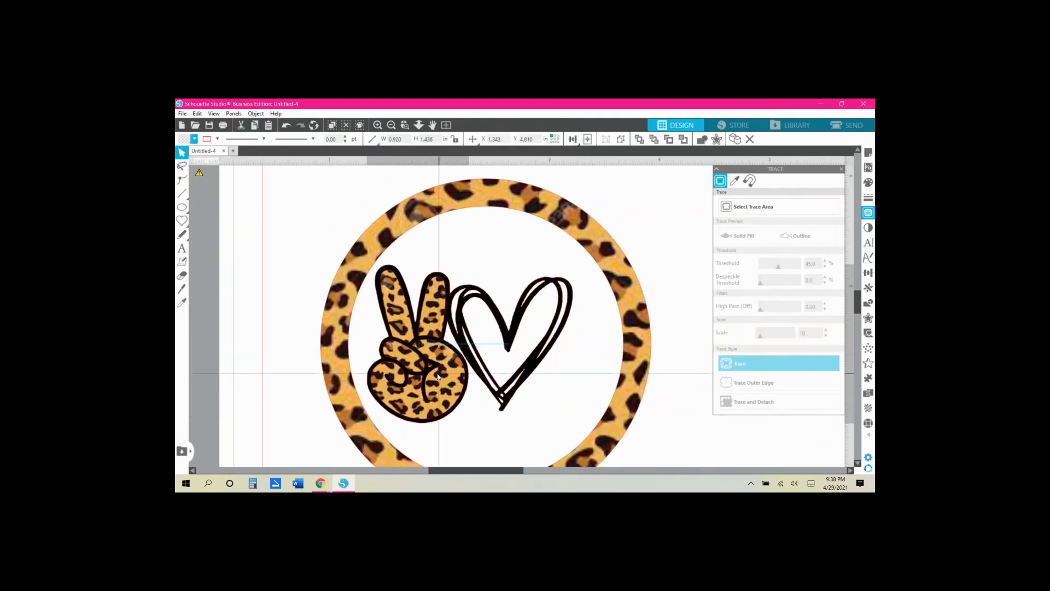
- Tilt the heart slightly beside the leopard peace hand and add the text Peace Love Teach to the design
left_click(550, 368)
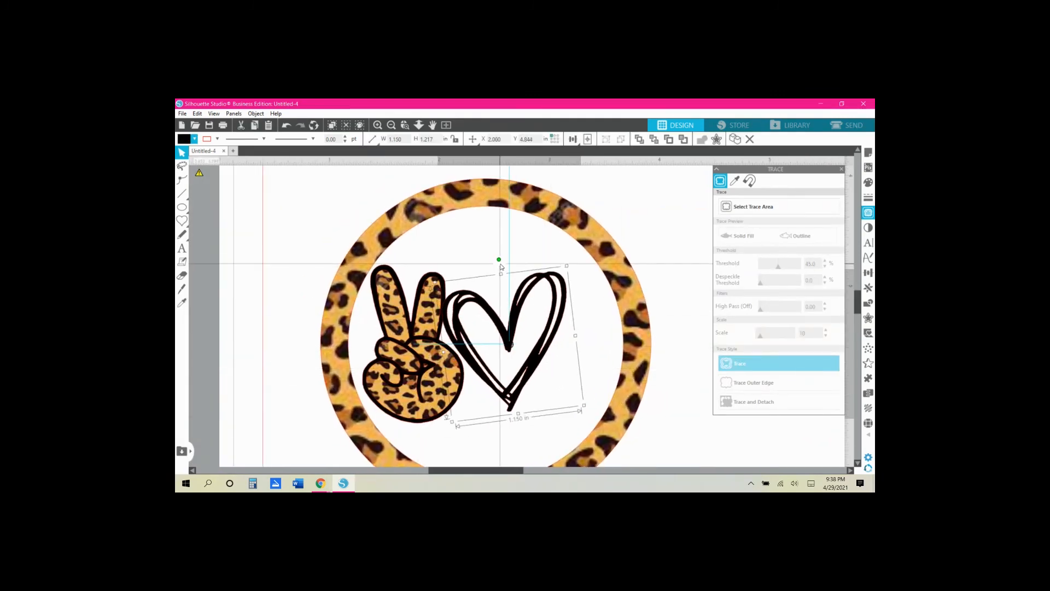
left_click_drag(499, 230, 490, 251)
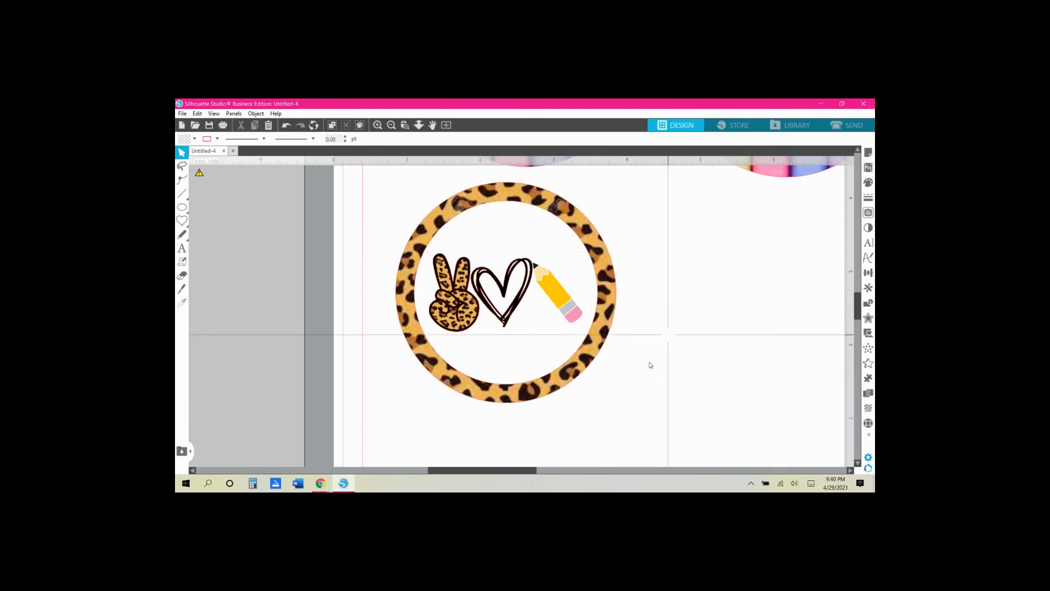
left_click(181, 248)
left_click(693, 269)
type("Peace Love Teach")
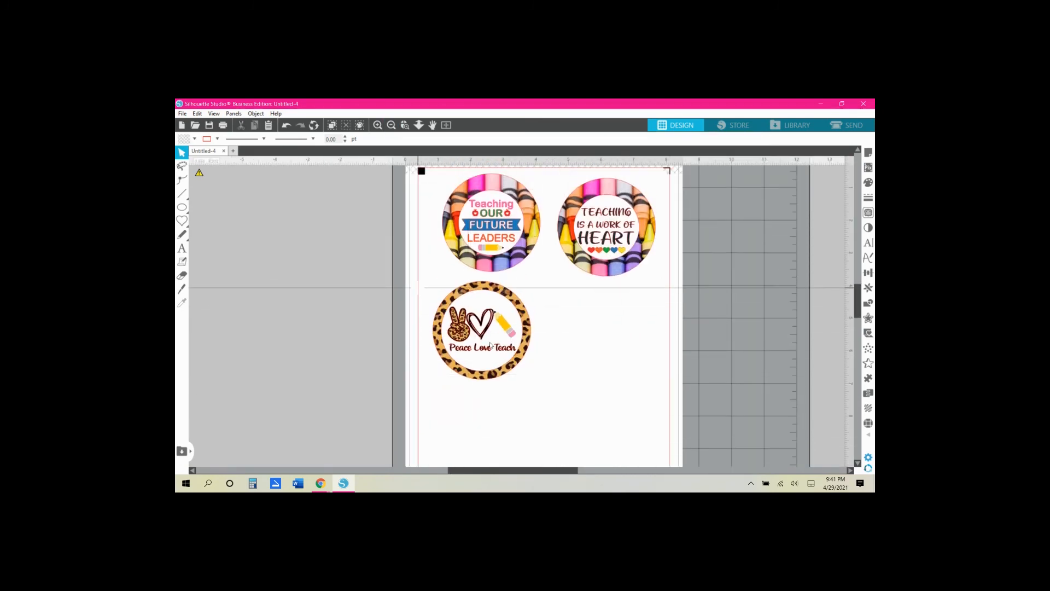
- Select the leopard-ringed Peace Love Teach design and ungroup its parts
left_click_drag(416, 274, 545, 385)
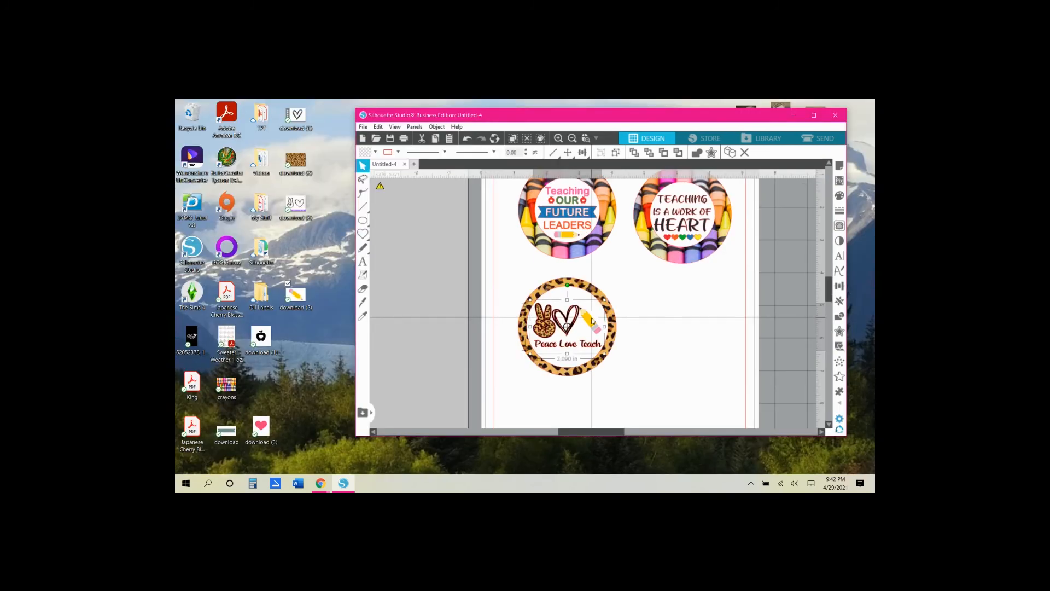
right_click(592, 321)
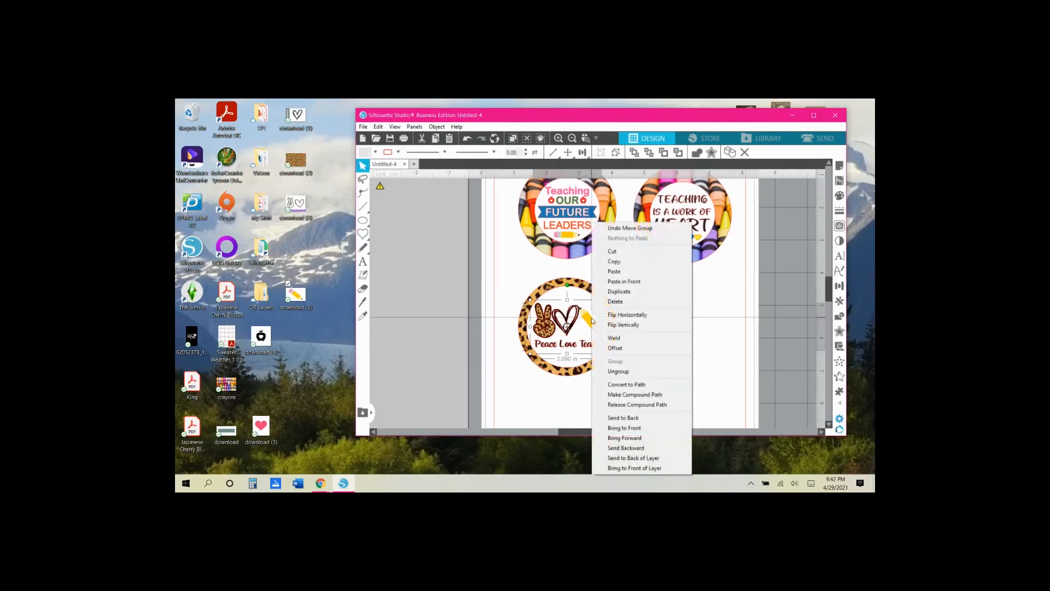
left_click(619, 371)
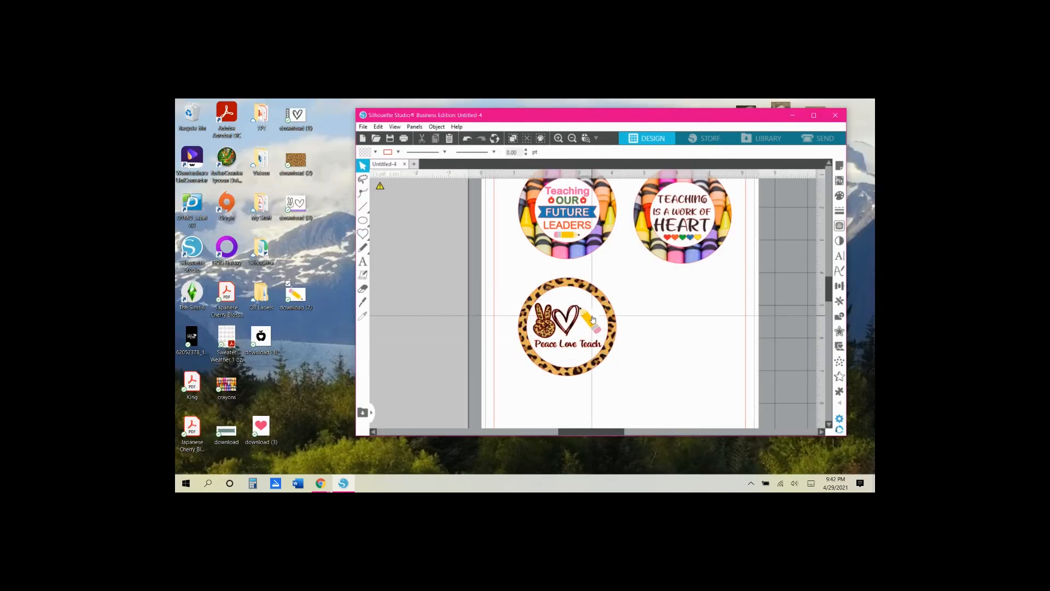
left_click(618, 371)
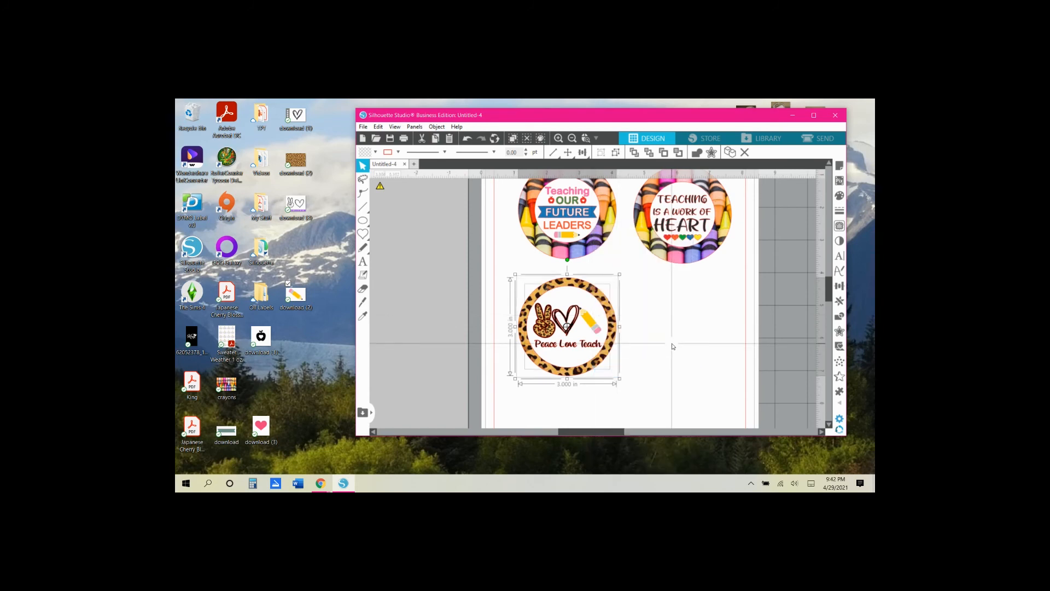
right_click(591, 327)
left_click(618, 372)
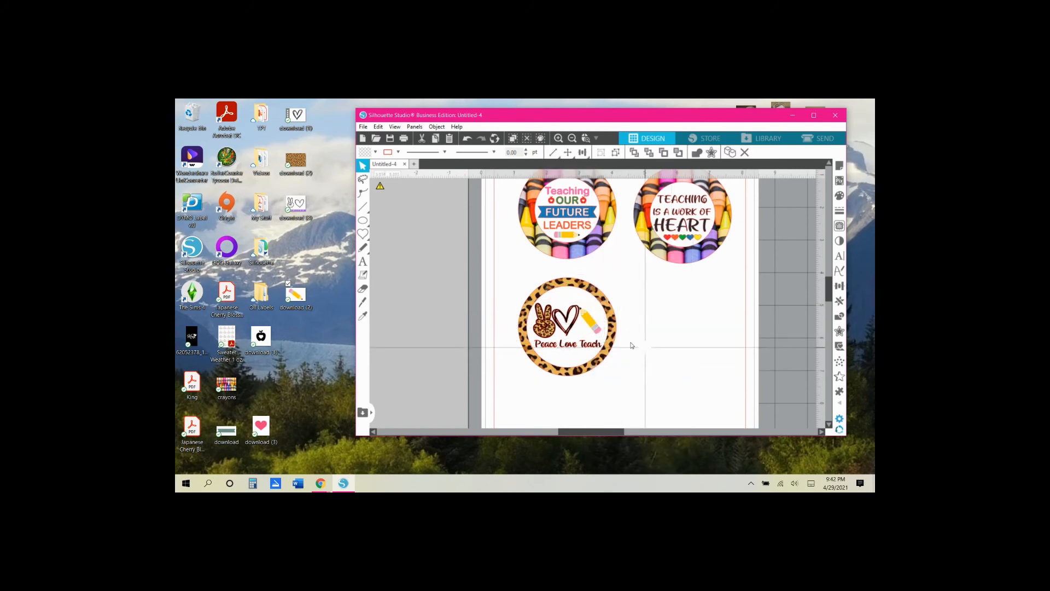
- Place a second pencil beside the leopard-ringed design, enlarge it to about 2.94 in wide, and ungroup its pieces
mouse_move(602, 324)
left_mouse_down()
mouse_move(691, 335)
mouse_move(694, 309)
mouse_move(664, 288)
mouse_move(675, 288)
left_mouse_up()
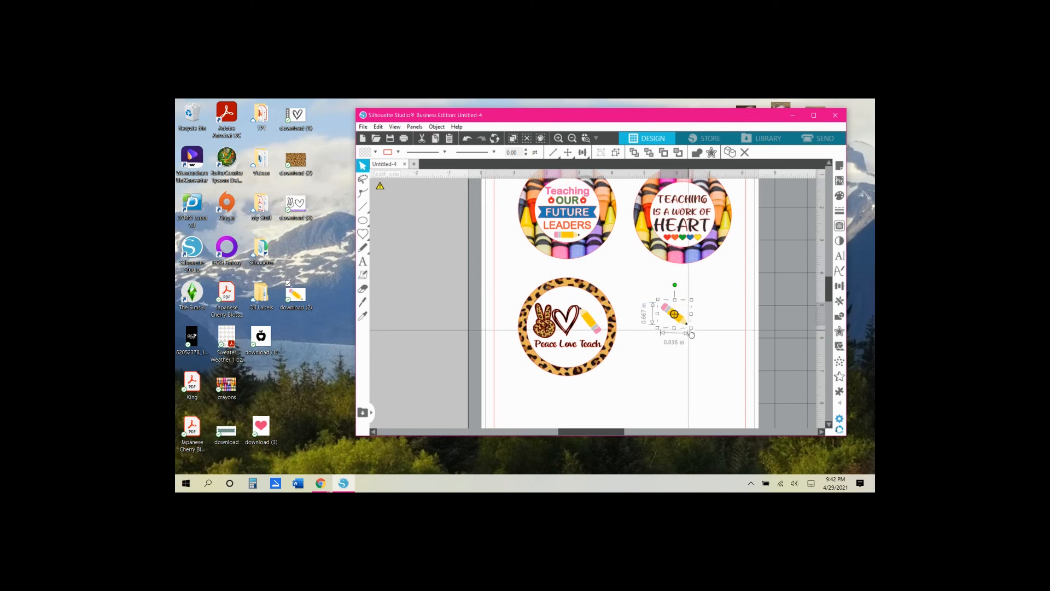
mouse_move(691, 328)
left_mouse_down()
mouse_move(759, 384)
mouse_move(703, 332)
left_mouse_up()
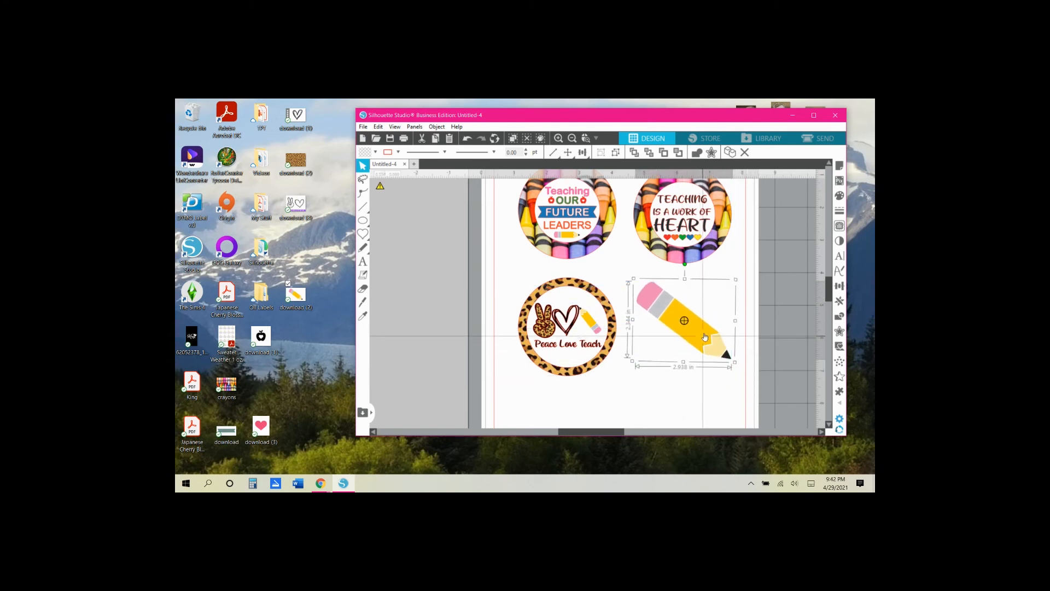
right_click(703, 333)
left_click(731, 372)
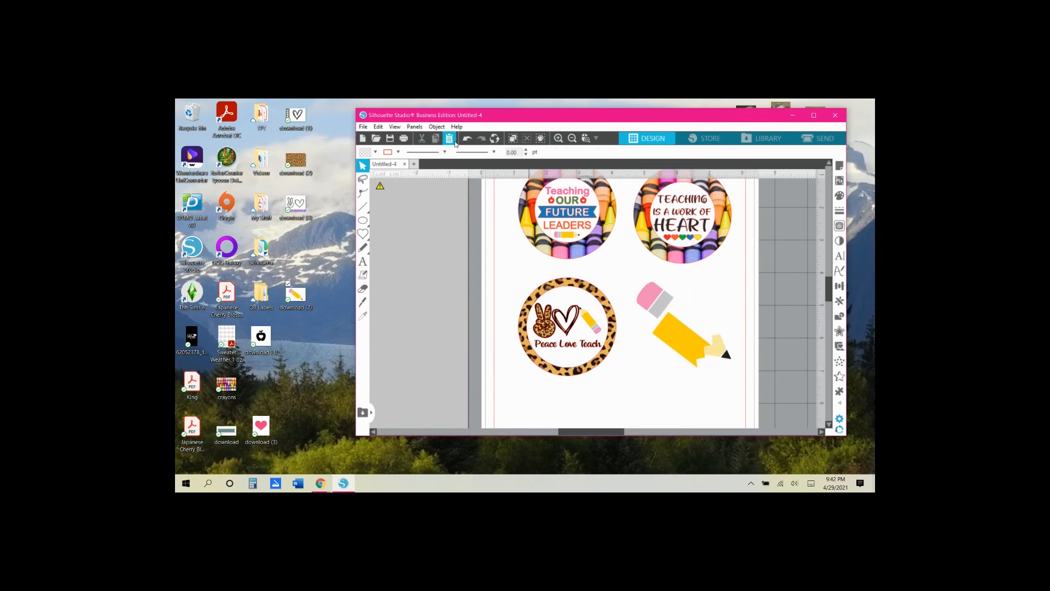
- Fill the large pencil's yellow body with the leopard print image saved on the desktop and group all the pencil pieces
left_click_drag(468, 297, 678, 325)
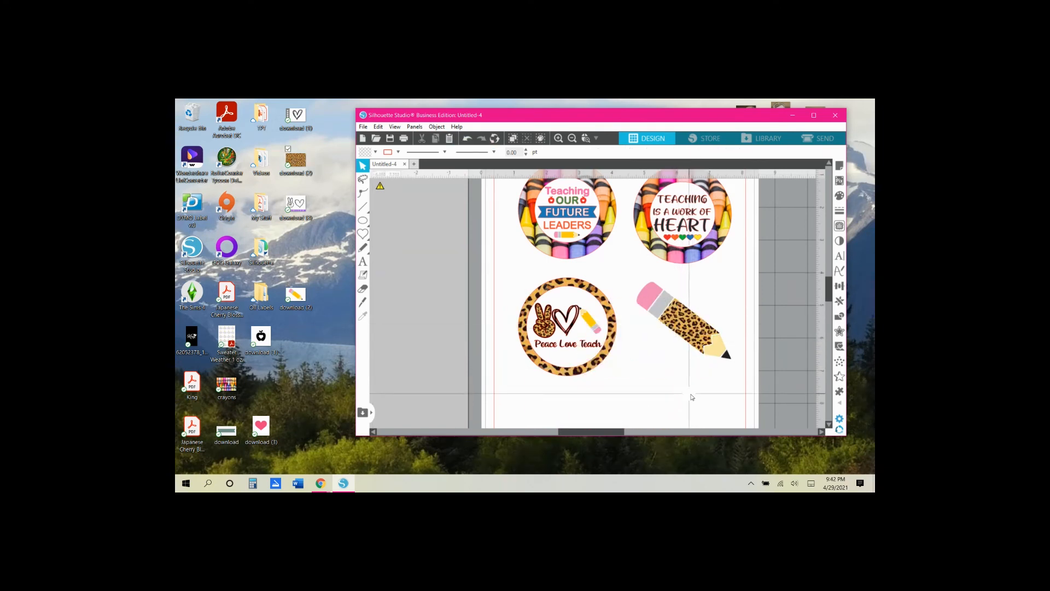
left_click_drag(628, 279, 751, 382)
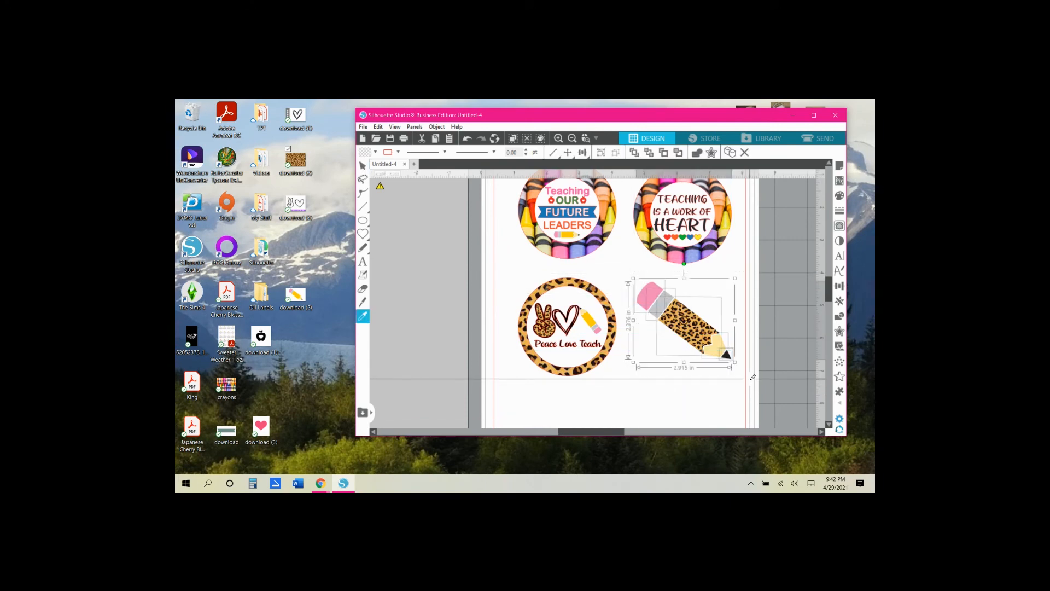
key("ctrl+g")
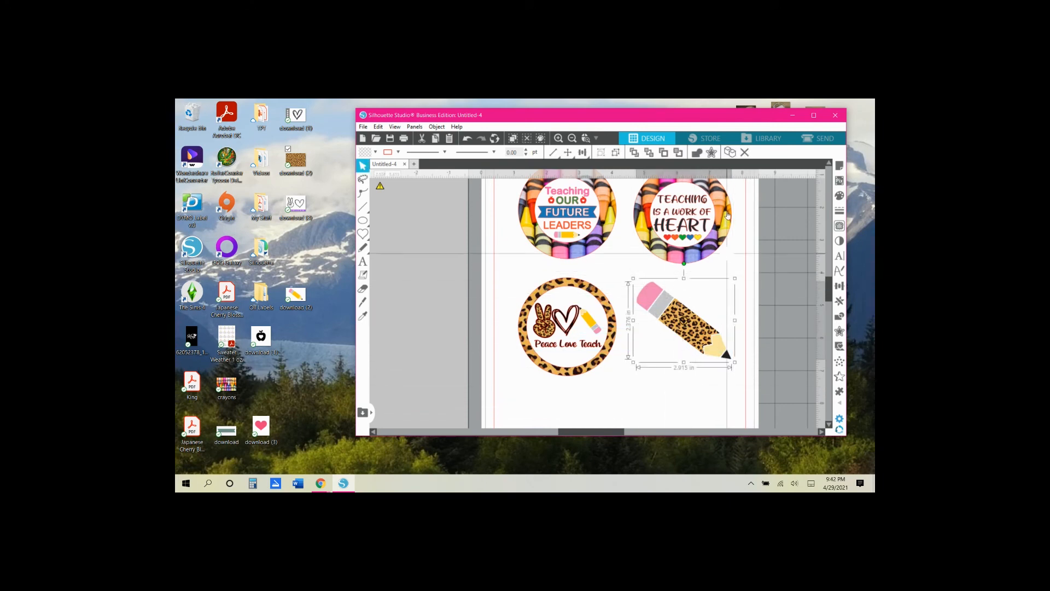
- Maximize the window and rotate the leopard pencil until it lies horizontally beside the leopard-ringed design
left_click(814, 116)
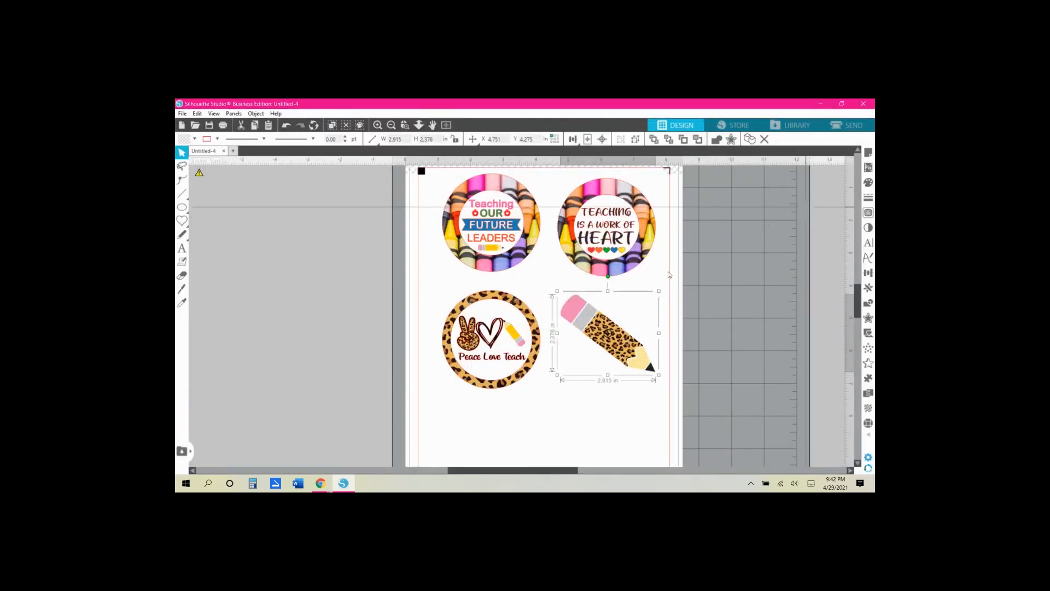
left_click_drag(607, 275, 584, 302)
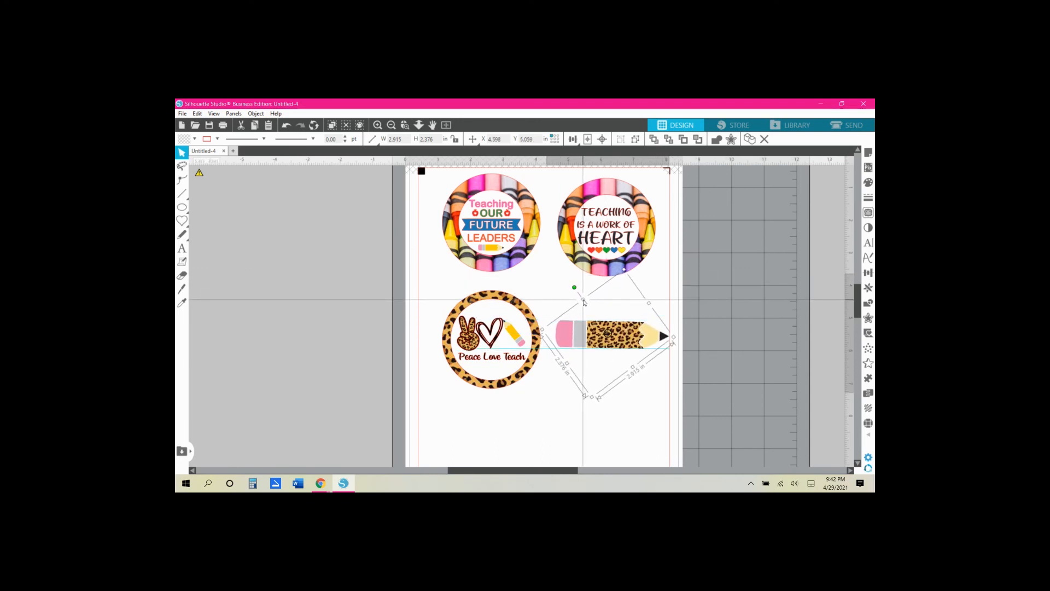
left_click(637, 398)
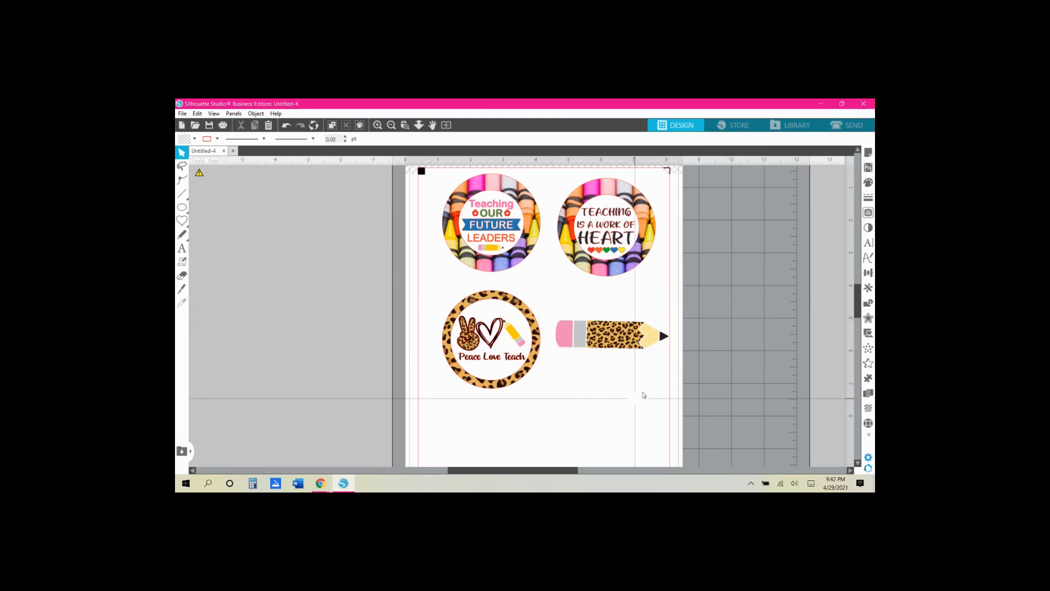
left_click(646, 347)
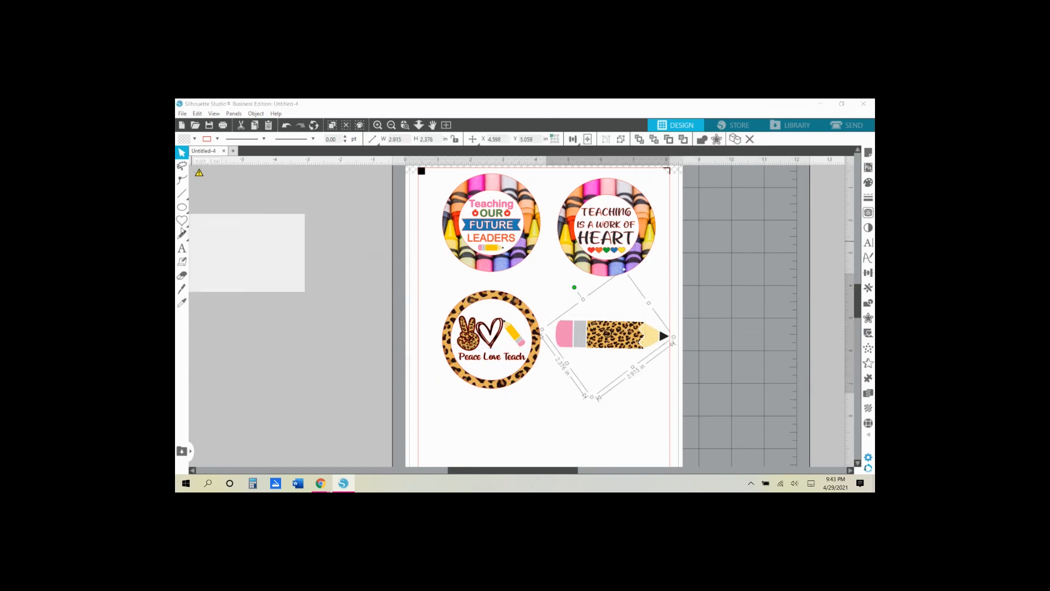
- Add the text Teacher below the leopard pencil and set its font to Magnolia Sky
left_click(182, 250)
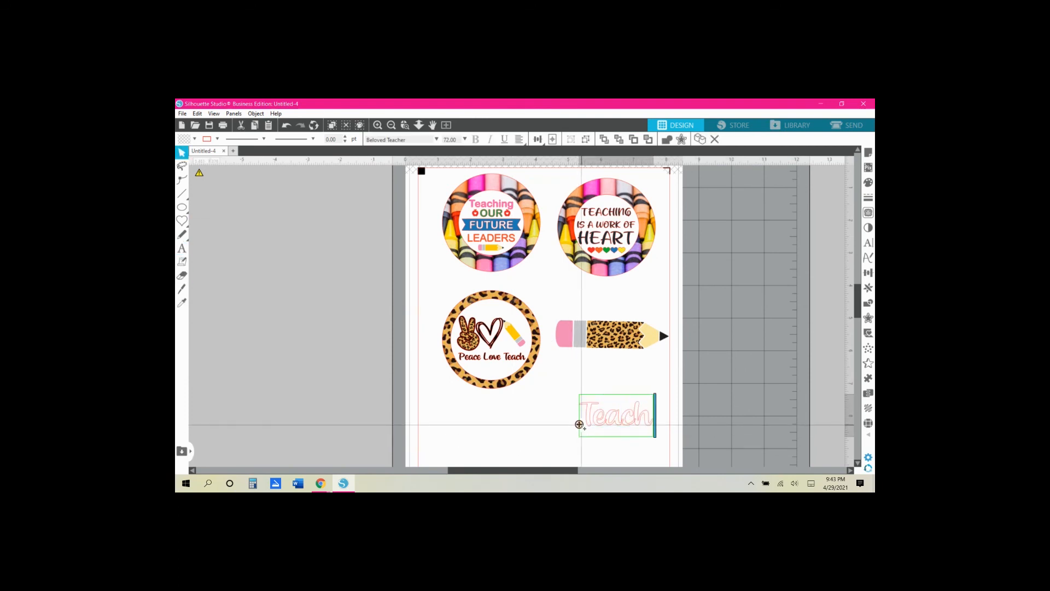
key("ctrl+a")
left_click(437, 140)
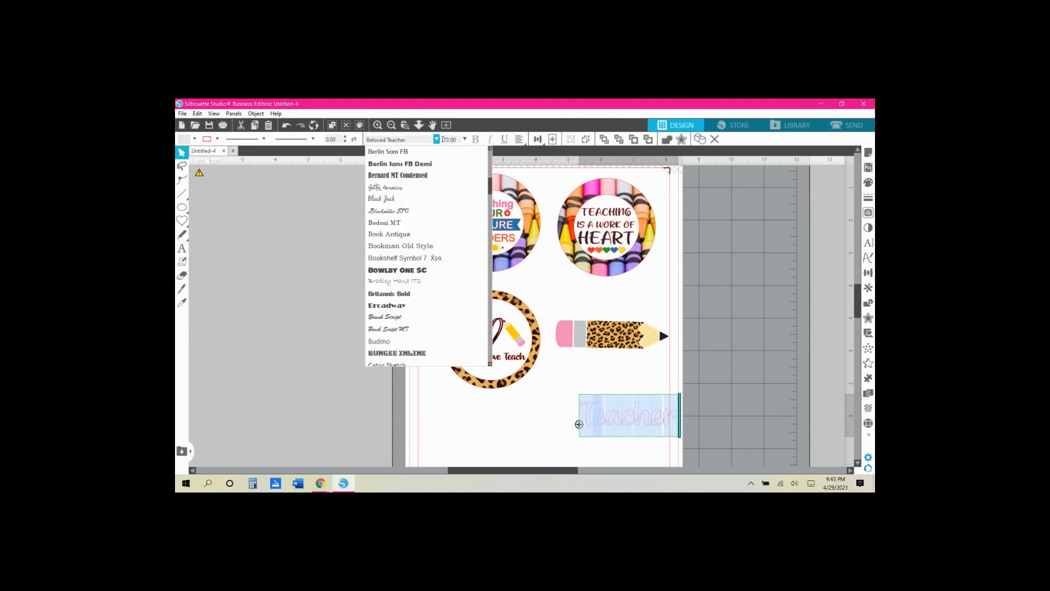
scroll(428, 207, "up", 3)
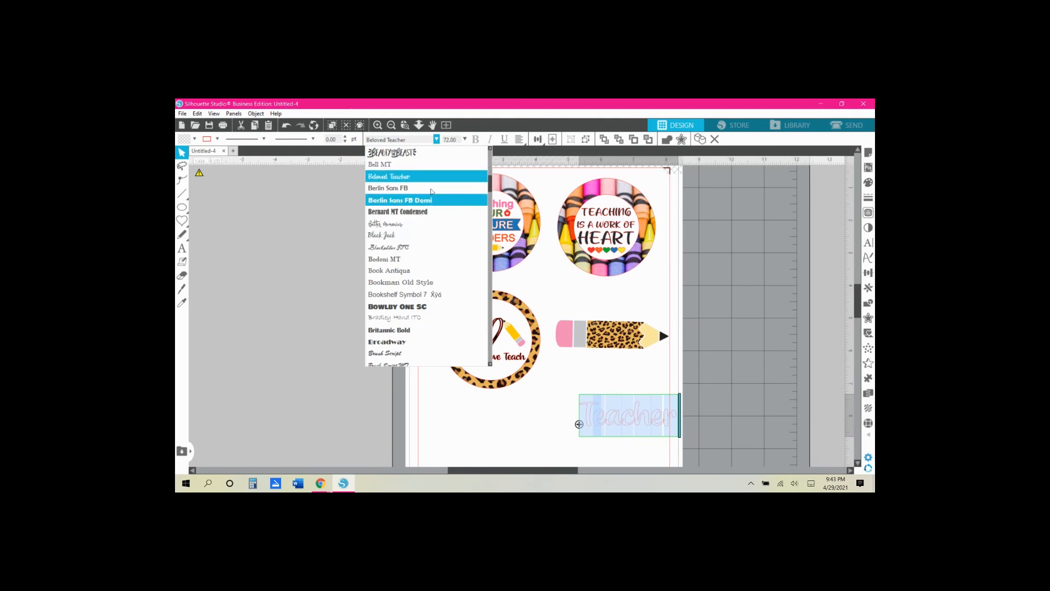
scroll(427, 212, "up", 1)
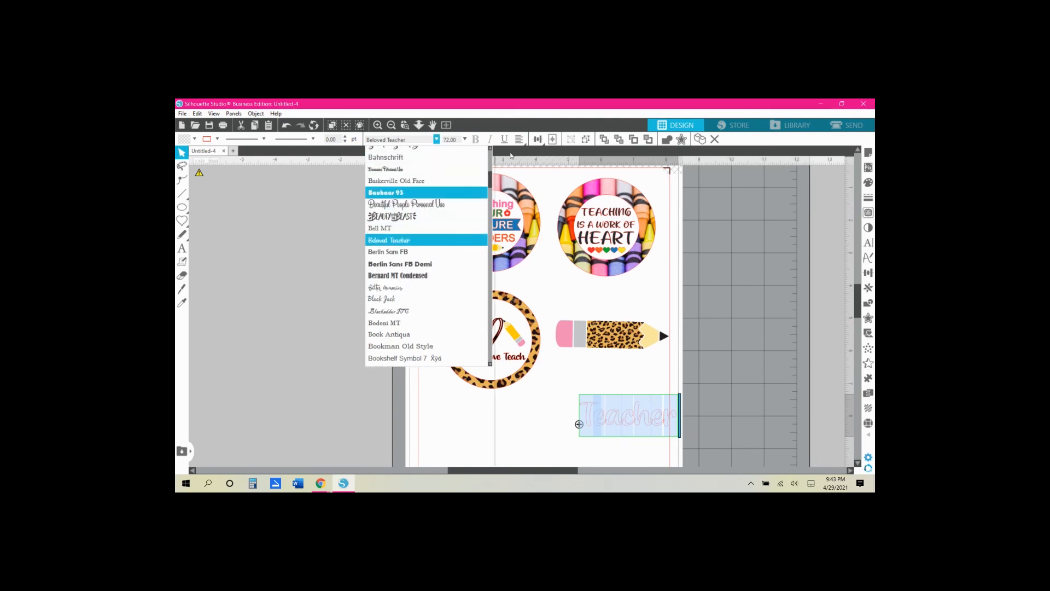
left_click(487, 181)
left_click(436, 139)
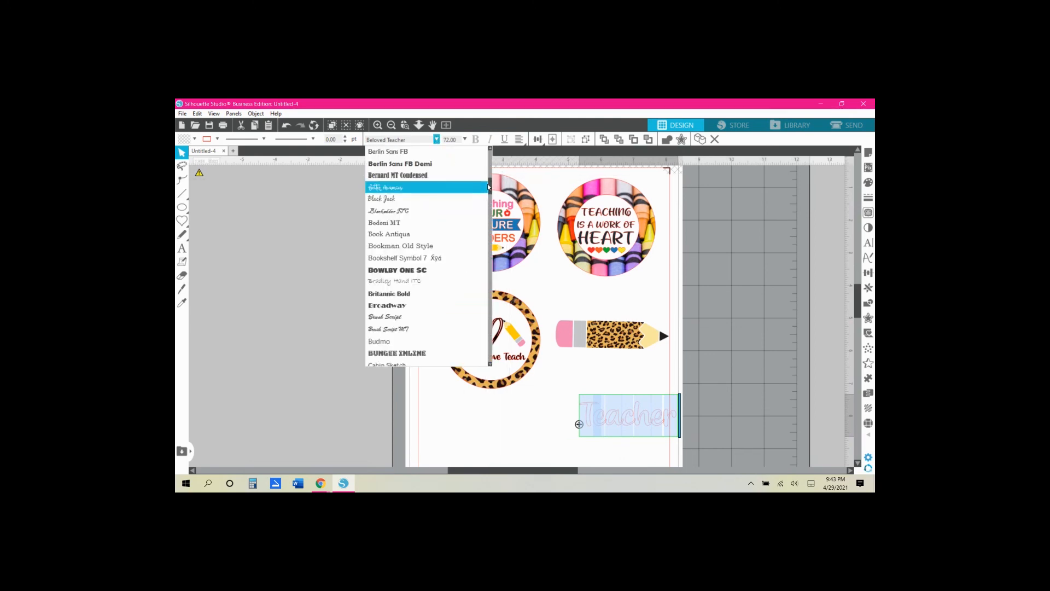
scroll(467, 171, "up", 15)
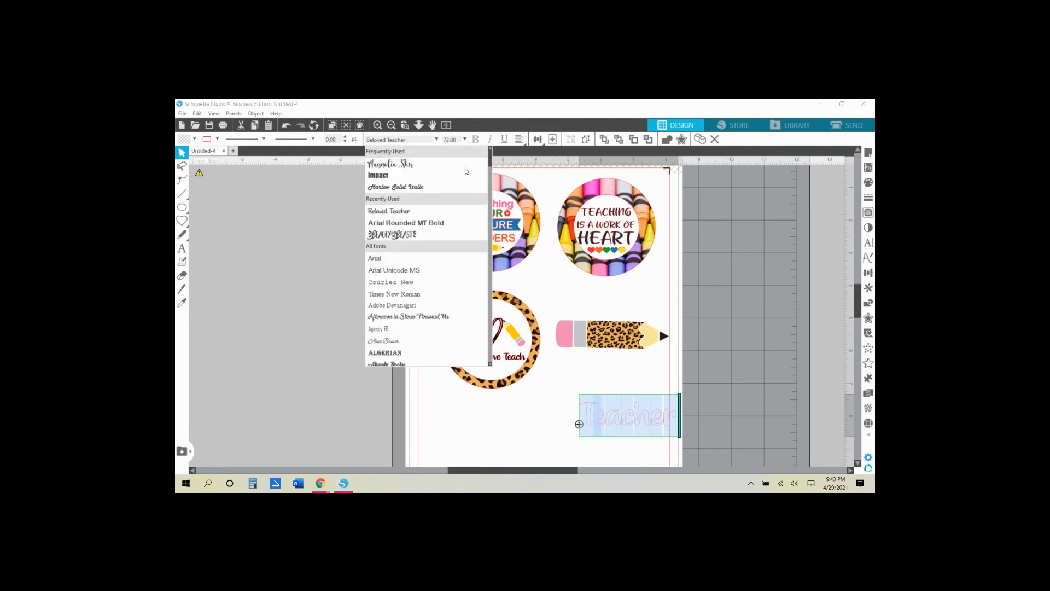
left_click(490, 159)
left_click(437, 139)
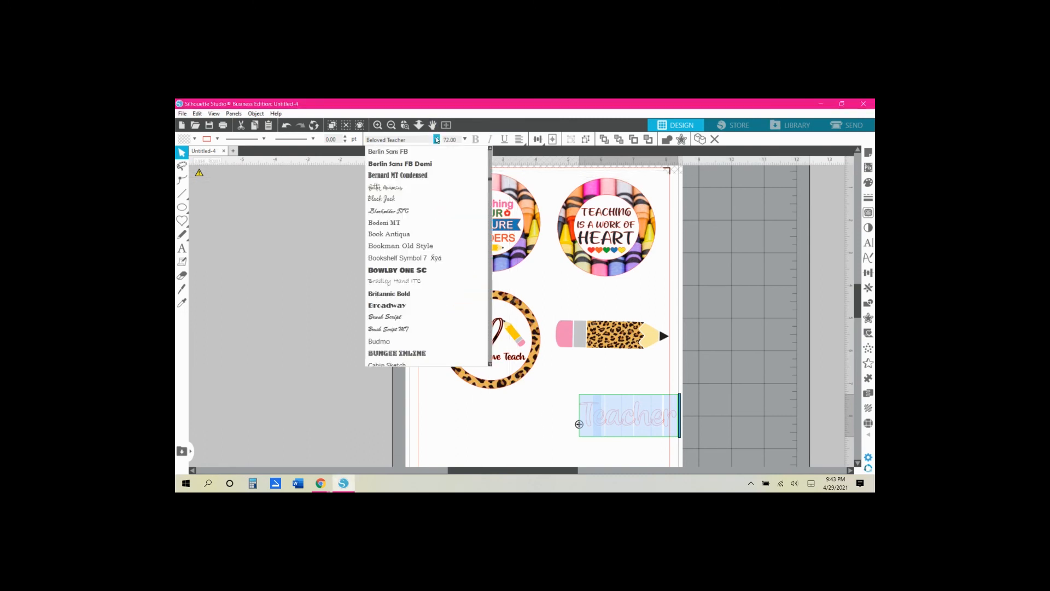
left_click_drag(489, 185, 491, 152)
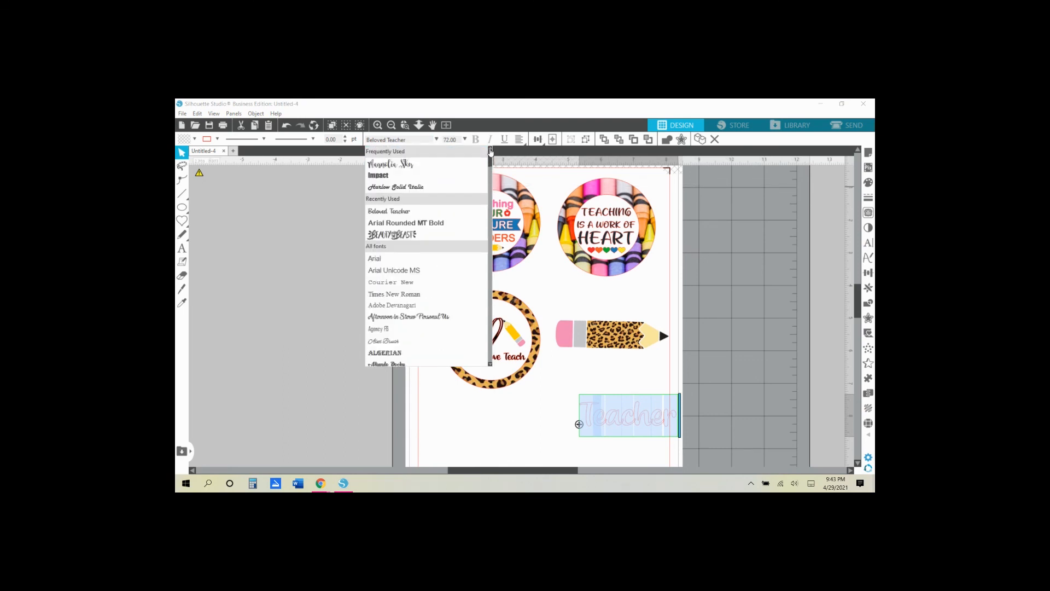
left_click(420, 164)
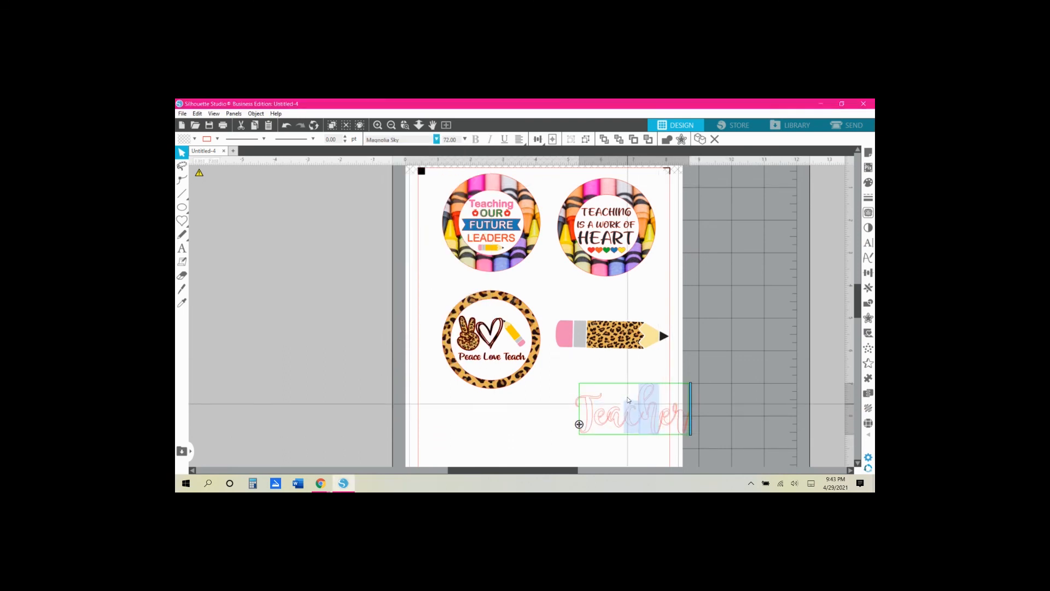
- Move the Teacher text up against the underside of the leopard pencil and fill it with black
left_click(677, 458)
left_click_drag(646, 417, 624, 370)
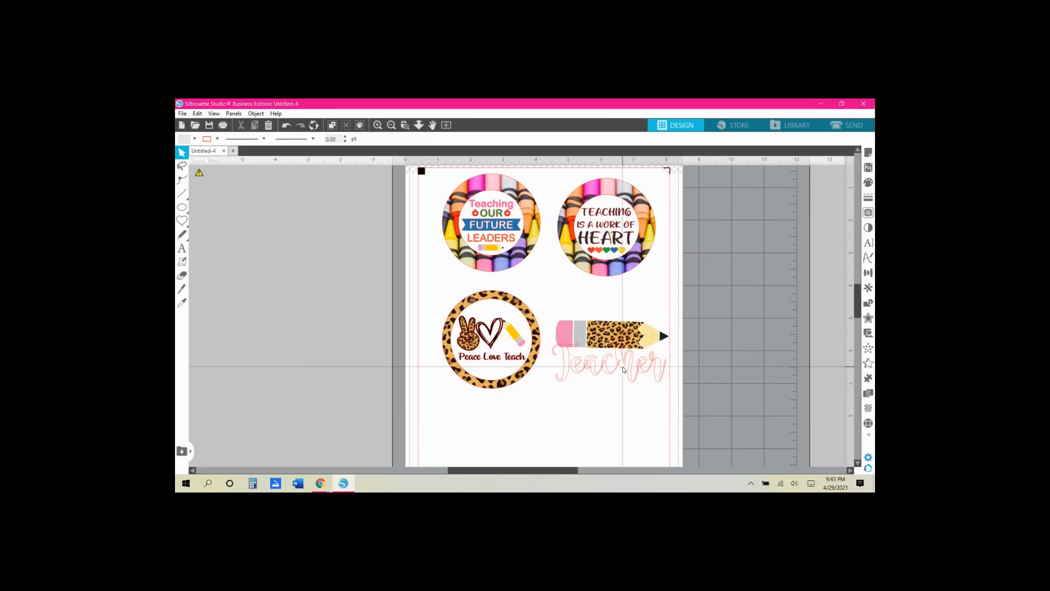
left_click(193, 139)
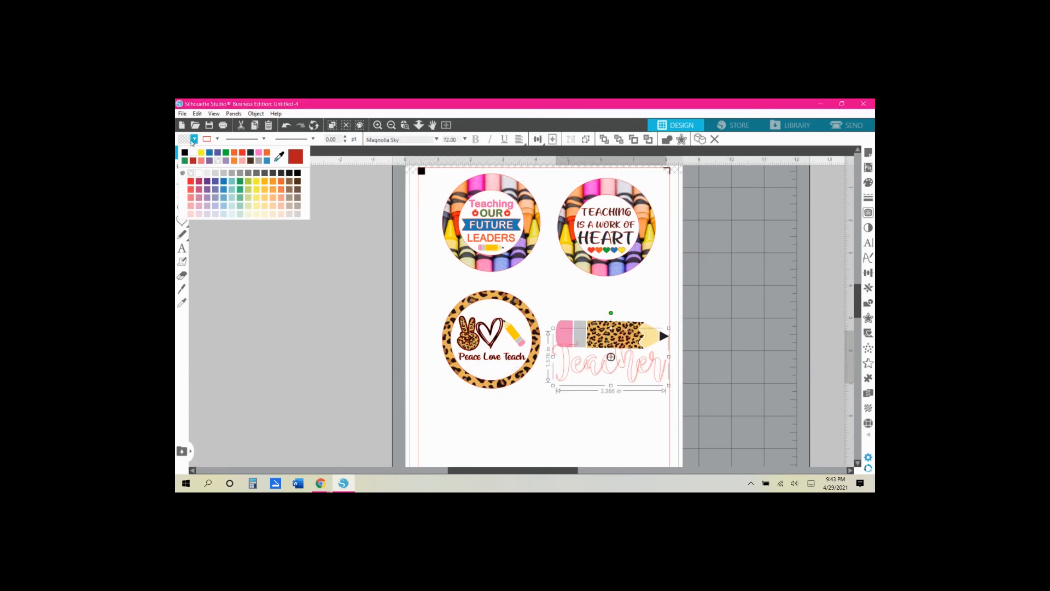
left_click(184, 153)
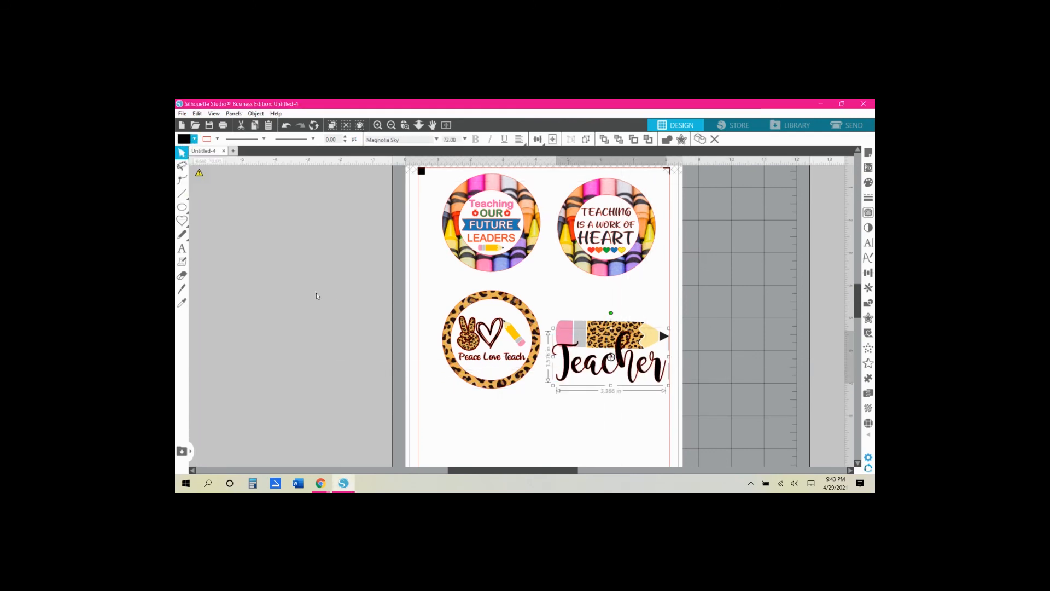
- Fit the Teacher text beneath the leopard pencil's body and group the text and pencil together
left_click(561, 431)
left_click_drag(655, 374, 622, 373)
left_click_drag(571, 283, 614, 363)
key("ctrl+g")
- Draw a circle beside the page and place it around the grouped pencil and Teacher design
left_click(182, 207)
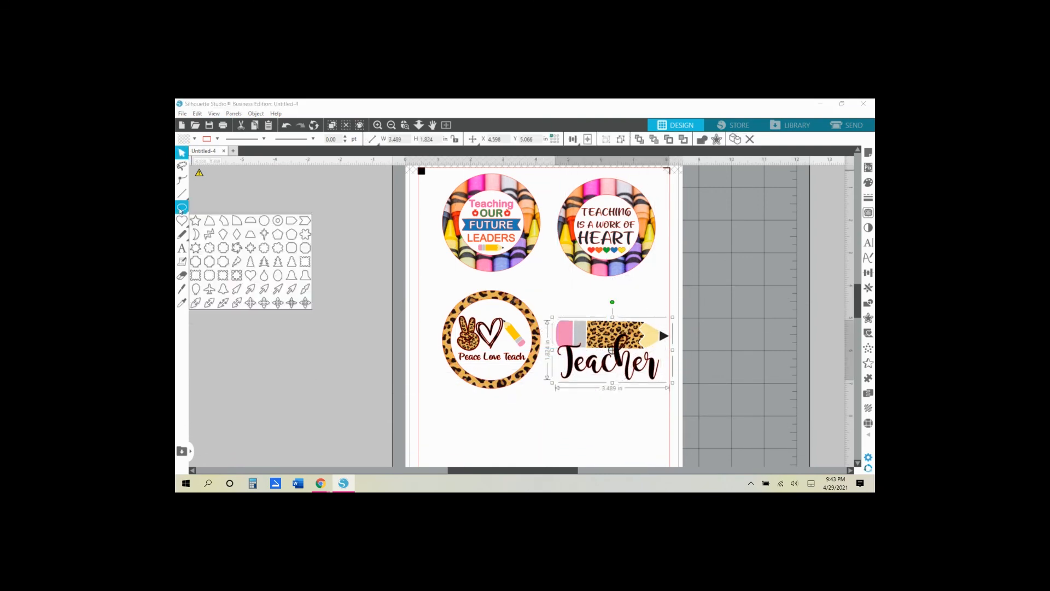
left_click_drag(241, 239, 342, 341)
left_click(182, 153)
left_click_drag(291, 290, 610, 338)
- Shrink the pencil and Teacher group to fit inside its circle and align the two shapes
left_click(612, 334)
left_click_drag(672, 383, 647, 368)
left_click_drag(670, 402, 548, 277)
left_click(601, 139)
left_click(613, 427)
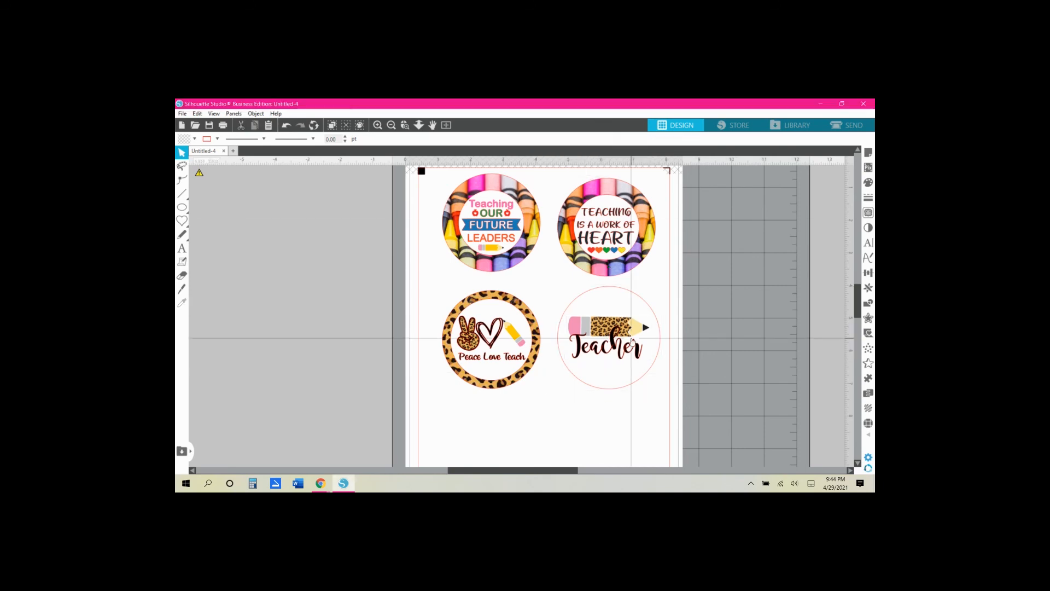
left_click(631, 337)
left_click_drag(655, 362, 661, 366)
left_click_drag(670, 402, 542, 274)
- Sample red as the fill colour for the Teacher round's heart apple and maximize the window
left_click(181, 303)
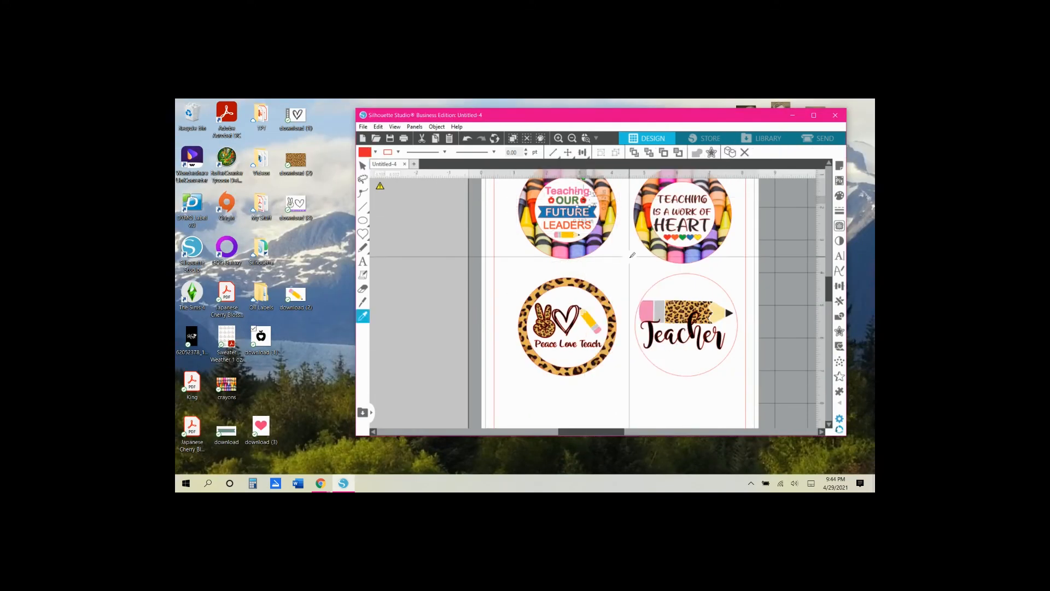
left_click(813, 114)
left_click_drag(430, 202, 679, 317)
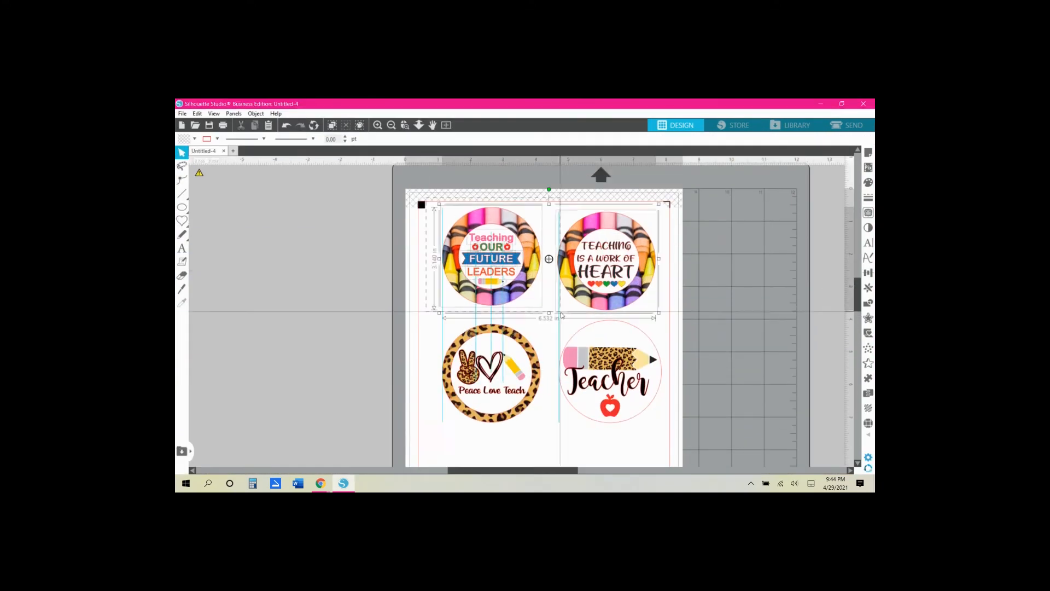
- Try changing the fill colour and stacking order of pieces in the Teacher round
scroll(610, 339, "down", 1)
left_click(610, 339)
left_click(181, 302)
left_click(194, 139)
left_click(198, 210)
right_click(650, 340)
left_click(682, 418)
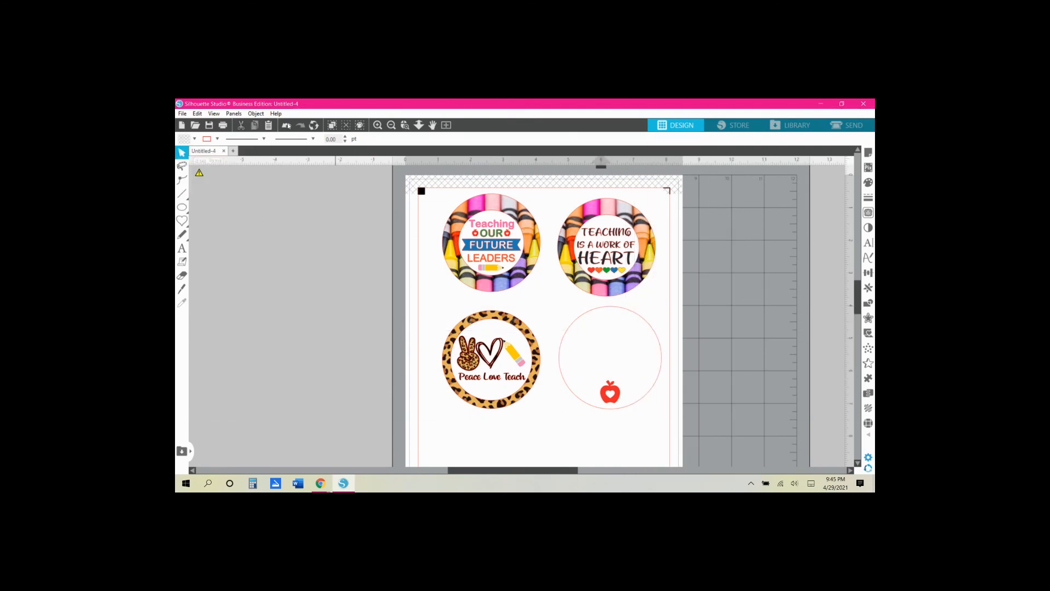
- Draw a new circle in the empty area beside the page for the next round design
scroll(557, 417, "down", 1)
left_click(557, 418)
left_click(182, 206)
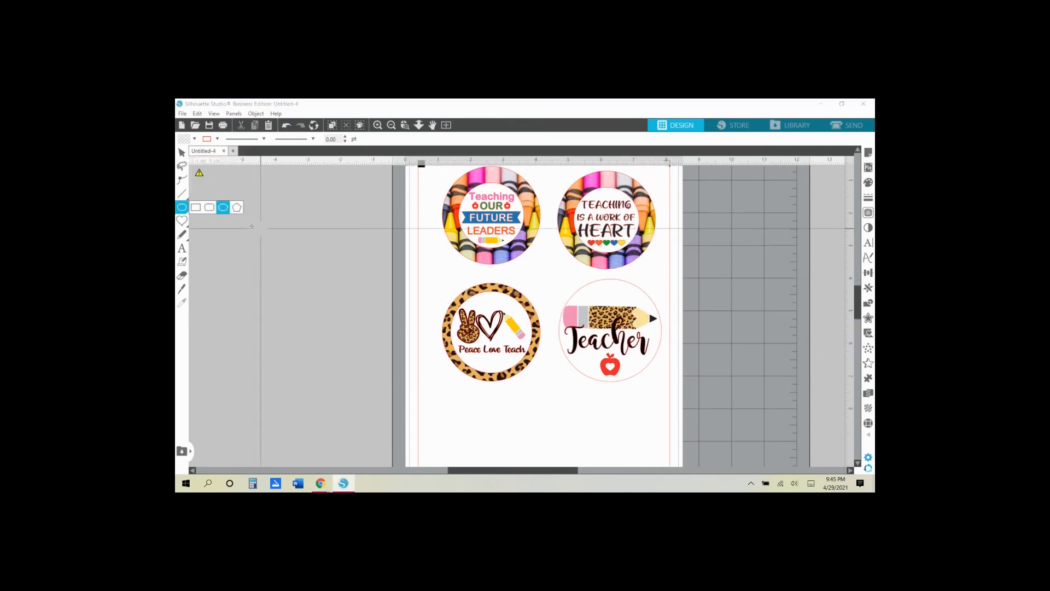
left_click_drag(253, 227, 347, 322)
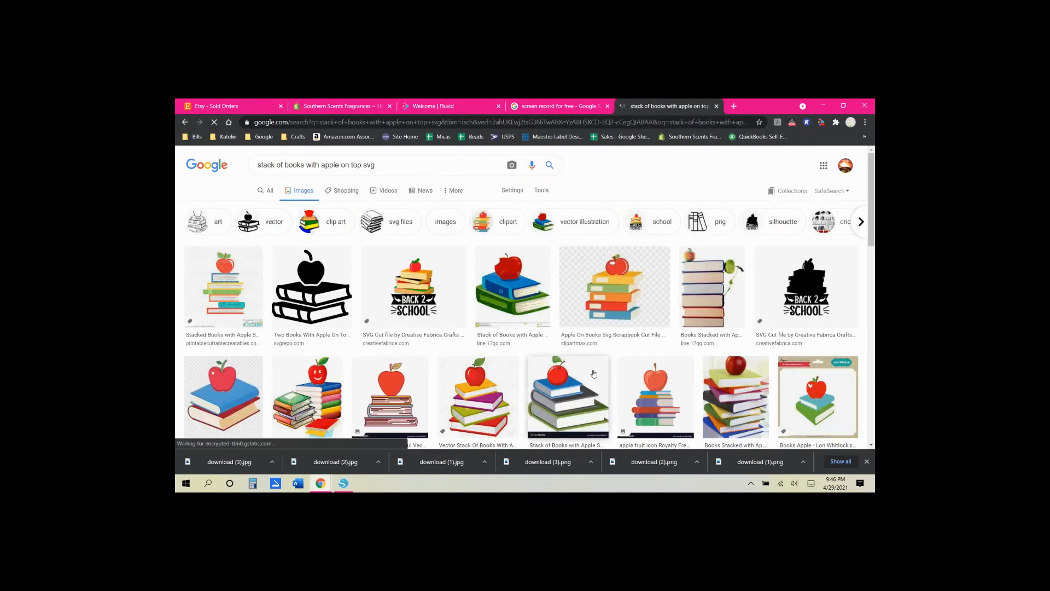
- Save a clip-art stack of books topped by an apple from the image results and add it beneath the new circle at reduced size
scroll(645, 388, "down", 10)
scroll(645, 387, "up", 5)
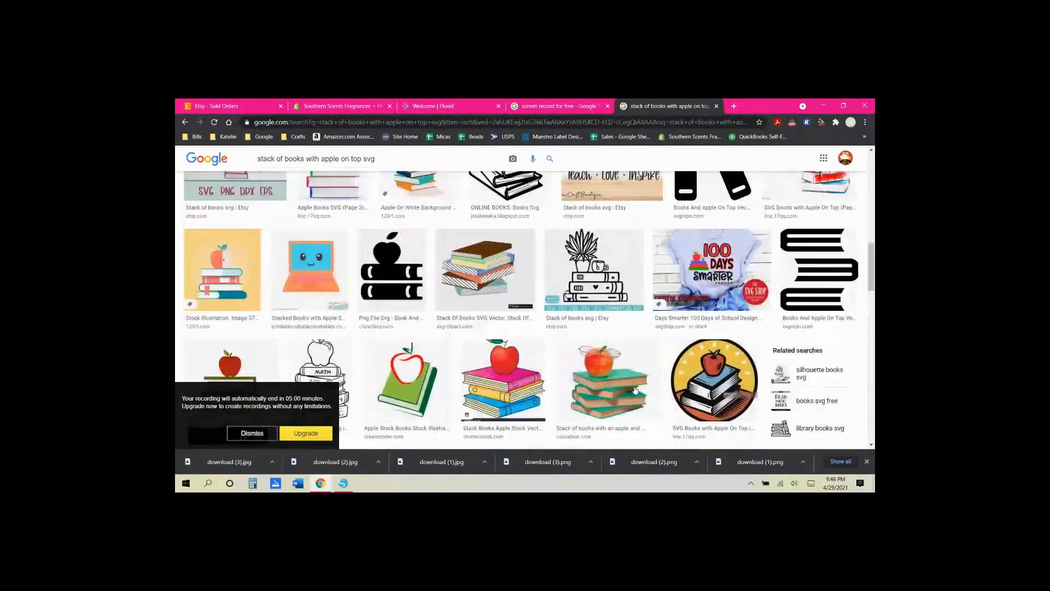
right_click(352, 273)
left_click(398, 370)
left_click(343, 483)
key("ctrl+v")
left_click_drag(474, 471, 441, 471)
left_click_drag(450, 397, 390, 385)
- Trace and detach the books image, delete the leftover original, and shrink the traced stack into one side of the circle
left_click(869, 212)
left_click(754, 206)
left_click_drag(335, 329, 444, 444)
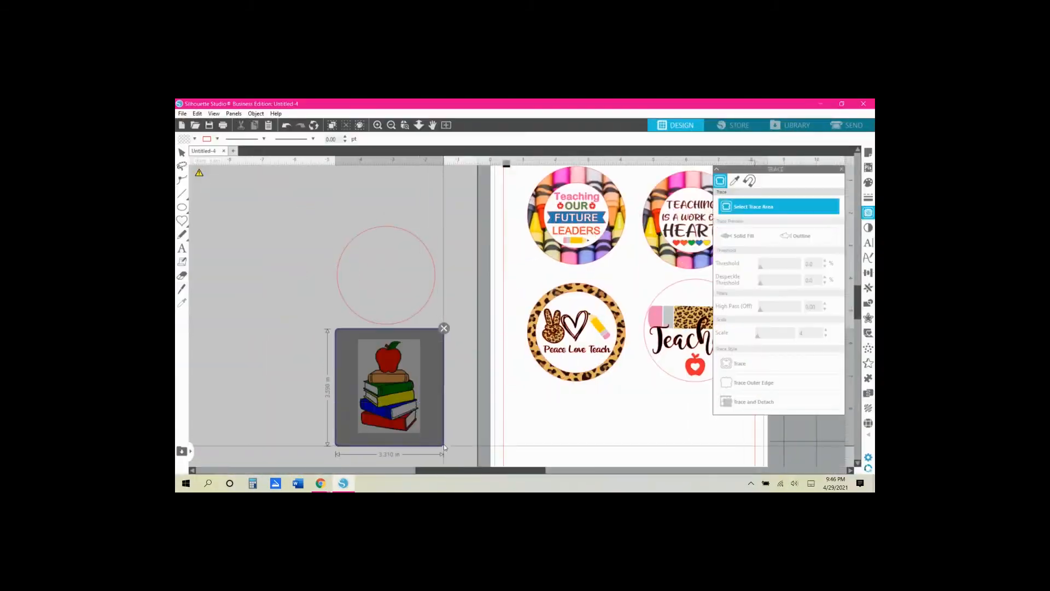
left_click(754, 402)
key("Delete")
left_click_drag(383, 378, 354, 311)
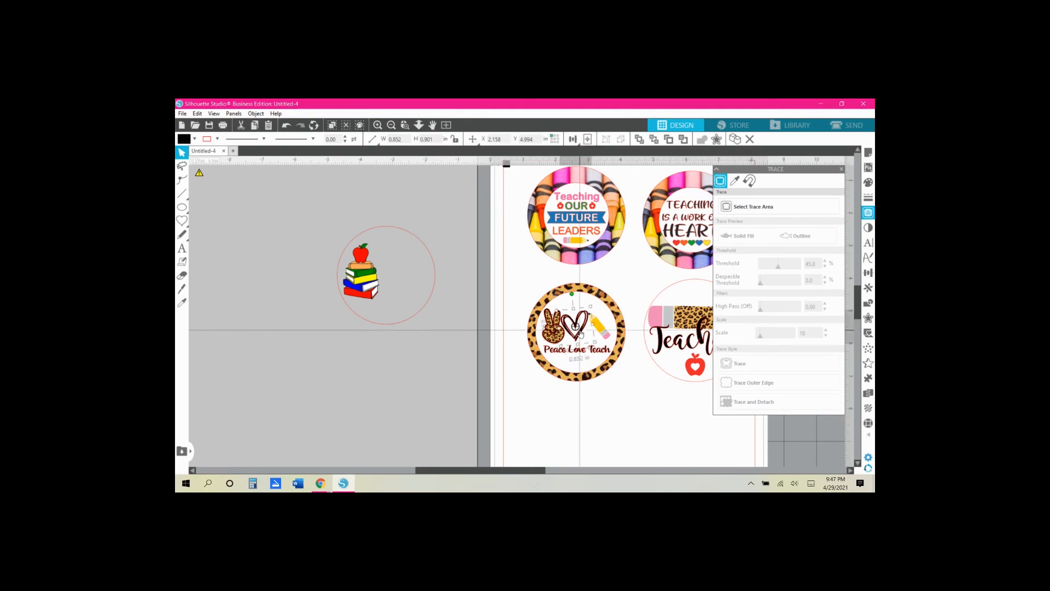
- Switch to Chrome and search the images for globe svg
left_click(321, 483)
triple_click(270, 163)
type("glove svg")
key("Return")
triple_click(271, 164)
type("globe svg")
key("Return")
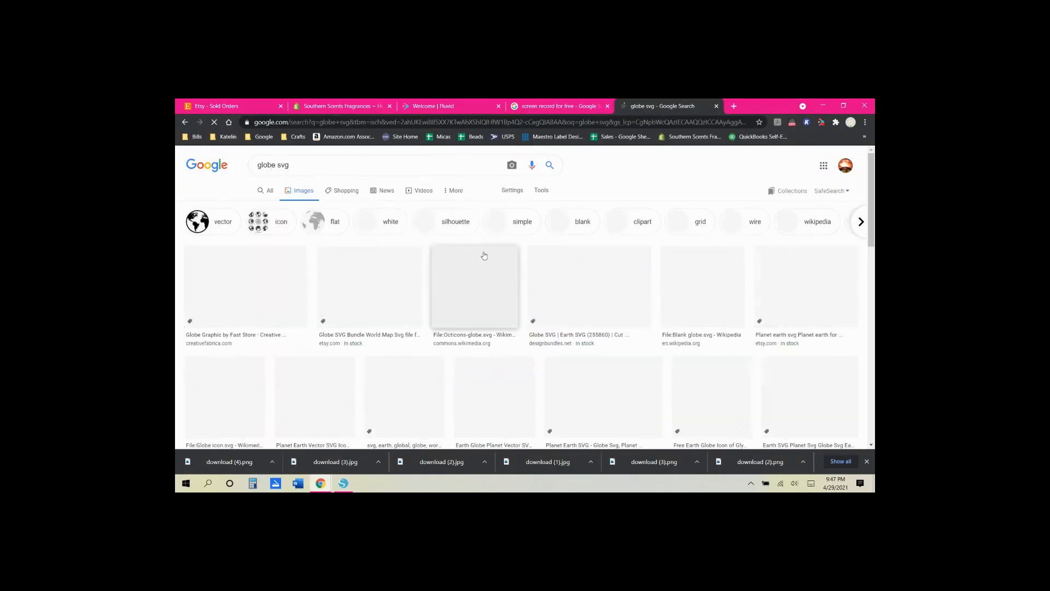
- Save the coloured desk globe image from the results and bring it into Silhouette Studio beneath the circle
scroll(361, 333, "down", 1)
right_click(460, 366)
left_click(496, 232)
left_click(476, 302)
left_click(823, 105)
left_click(842, 104)
- Trace and detach the whole globe image using a raised threshold
left_click(753, 206)
left_click_drag(337, 334, 442, 420)
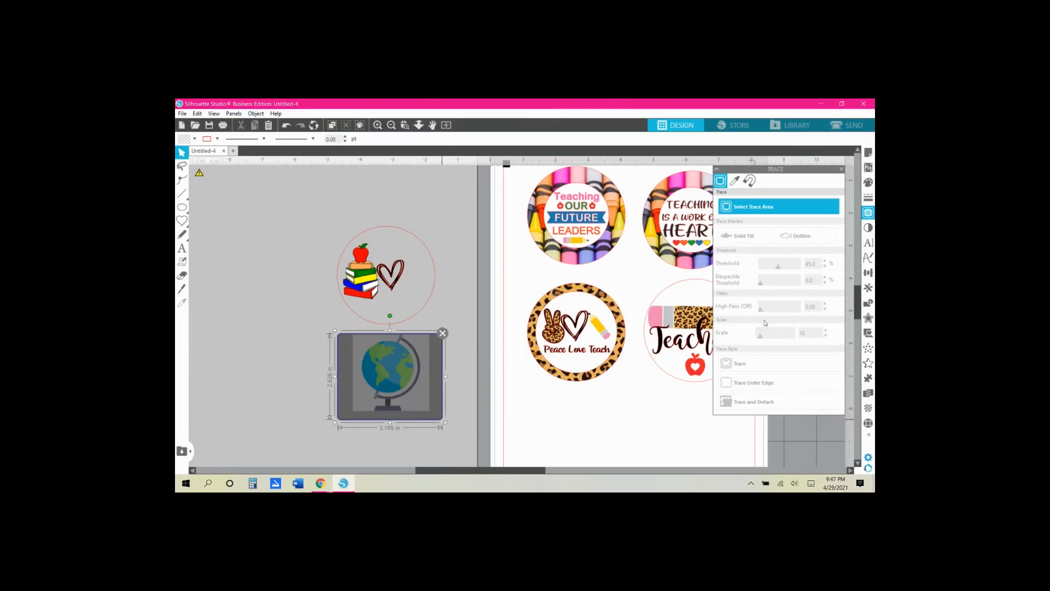
left_click_drag(780, 266, 797, 266)
left_click(754, 405)
- Move the traced globe aside, delete the leftover original, and shrink the globe to about 0.8 in wide
mouse_move(370, 355)
left_mouse_down()
mouse_move(280, 261)
mouse_move(440, 393)
left_mouse_up()
left_click(317, 371)
key("Delete")
left_click_drag(473, 434, 440, 393)
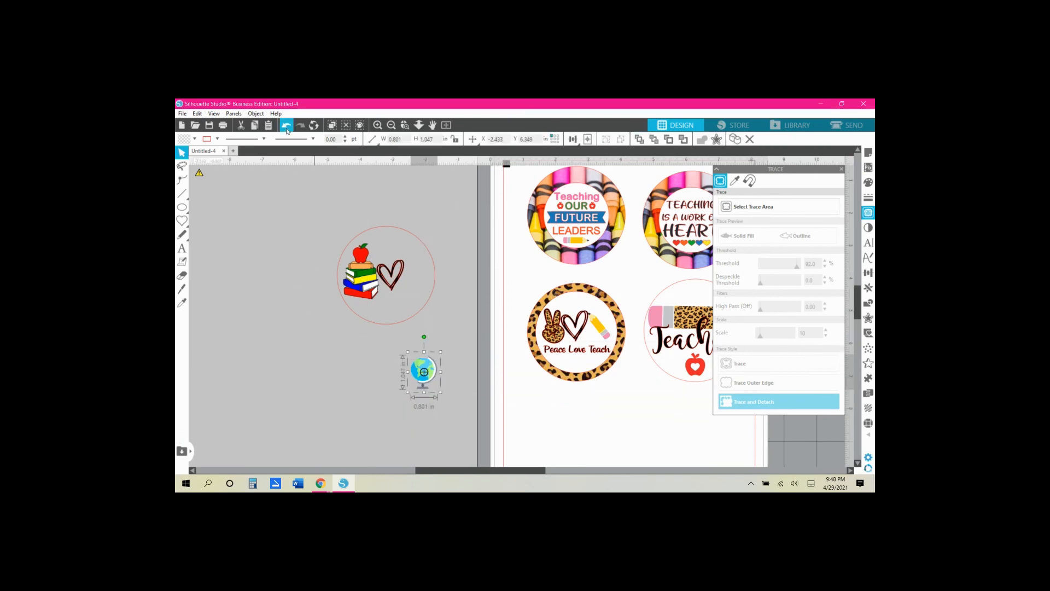
- Move the empty circle aside, then align the books, heart and globe and space them evenly horizontally
left_click(587, 168)
left_click(326, 241)
left_click_drag(351, 241, 325, 351)
left_click_drag(326, 238, 451, 314)
left_click(573, 139)
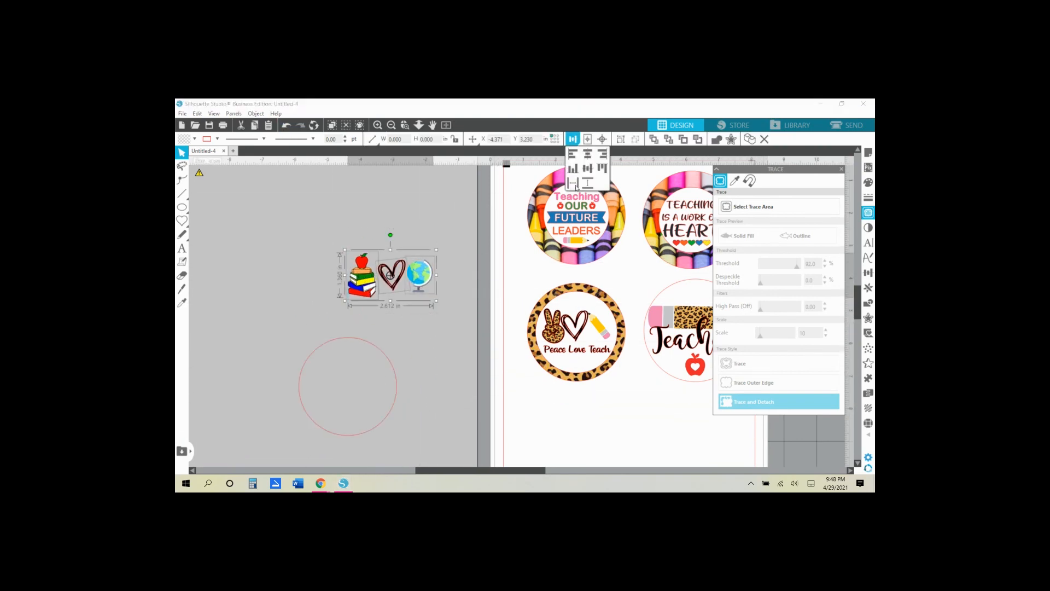
left_click(573, 183)
left_click(520, 376)
- Place the books, heart and globe in the Teach Love Inspire round beneath the leopard-ringed design and close the trace settings
mouse_move(391, 275)
left_mouse_down()
mouse_move(367, 344)
mouse_move(574, 438)
left_mouse_up()
left_click(553, 154)
scroll(621, 412, "down", 4)
left_click(629, 361)
left_click(841, 169)
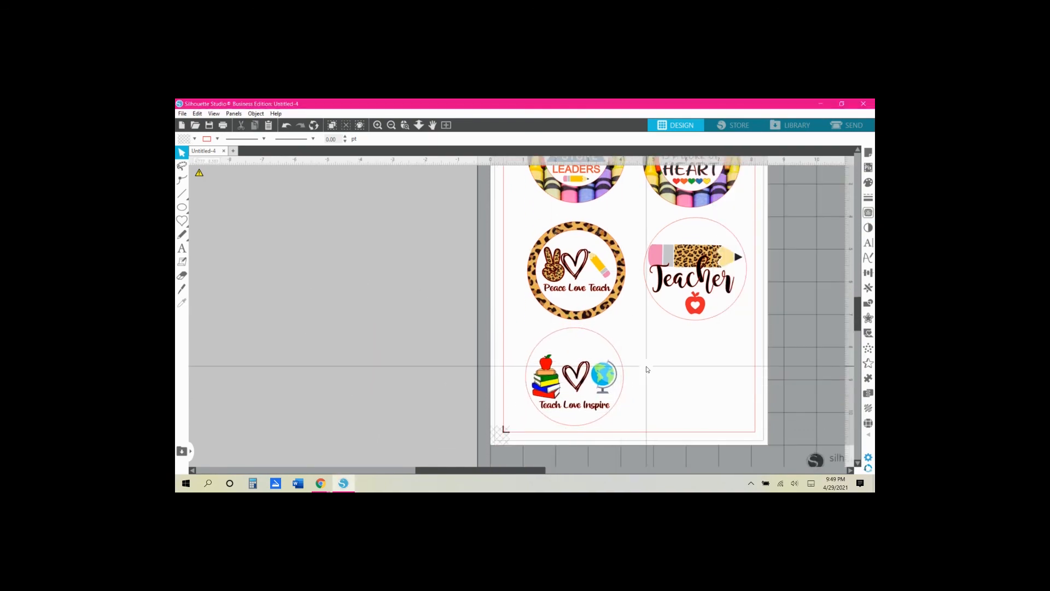
- Switch to Chrome and search the images for leopard print and solid background, then for boho leopard print svg
left_click(320, 483)
type("leopard print and solid background")
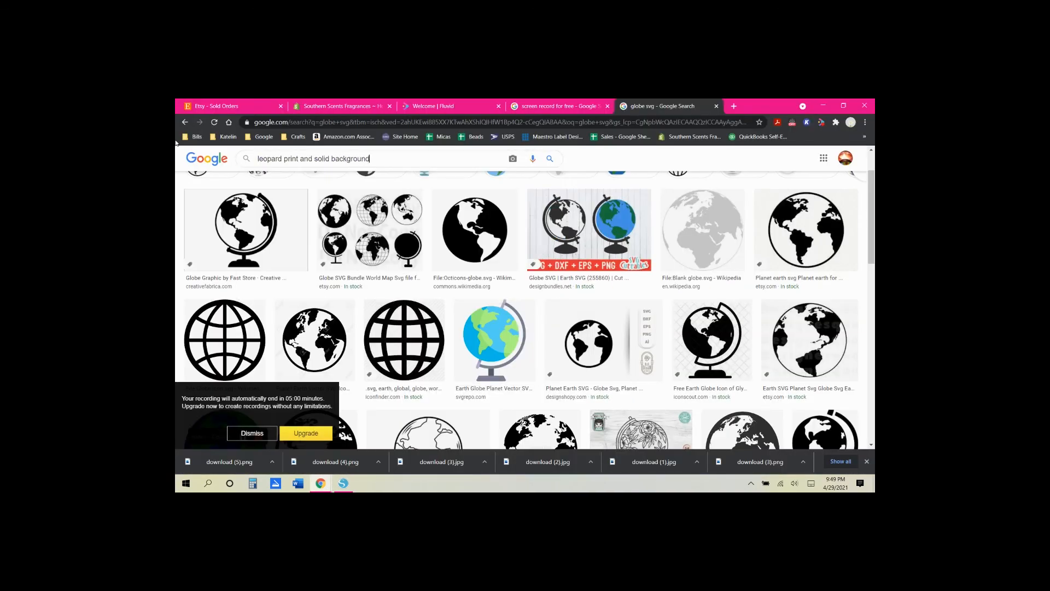
key("Return")
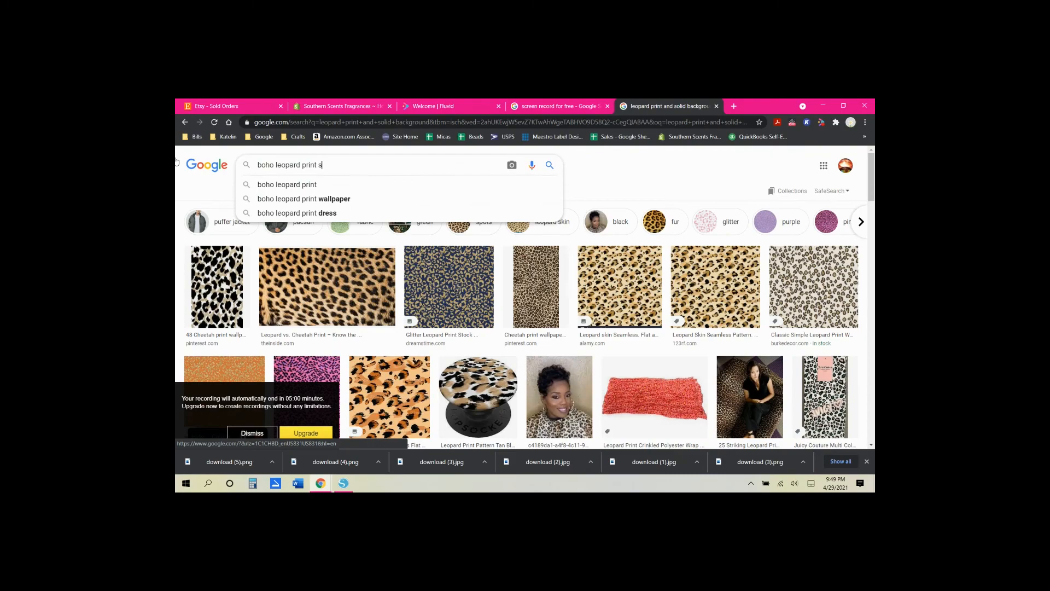
type("svg")
key("Return")
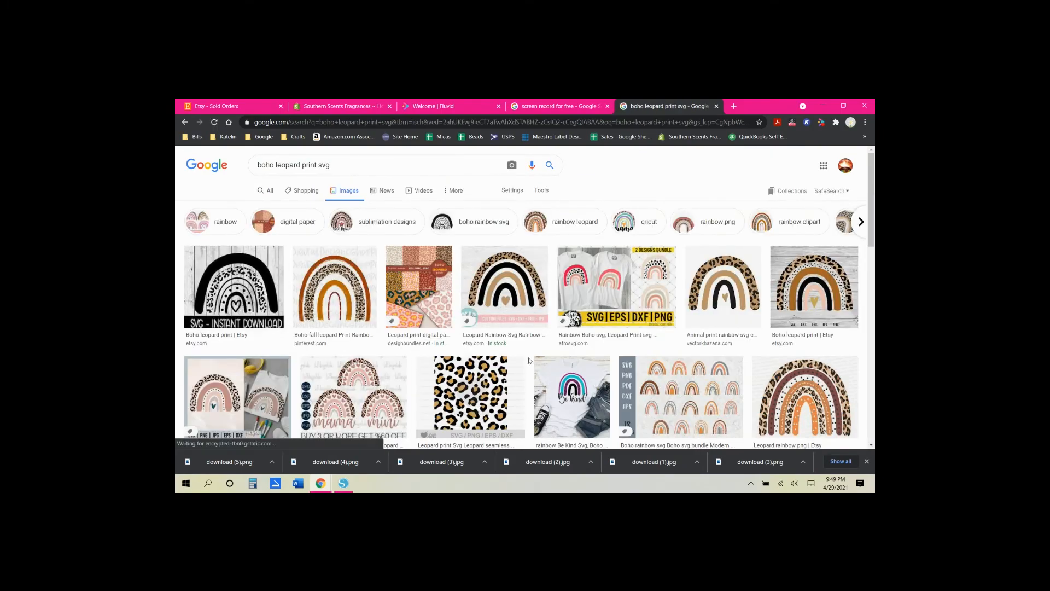
- Browse the boho leopard print results and open the source page of the Blessed Teacher sunflower image
scroll(831, 265, "down", 1)
scroll(454, 274, "down", 10)
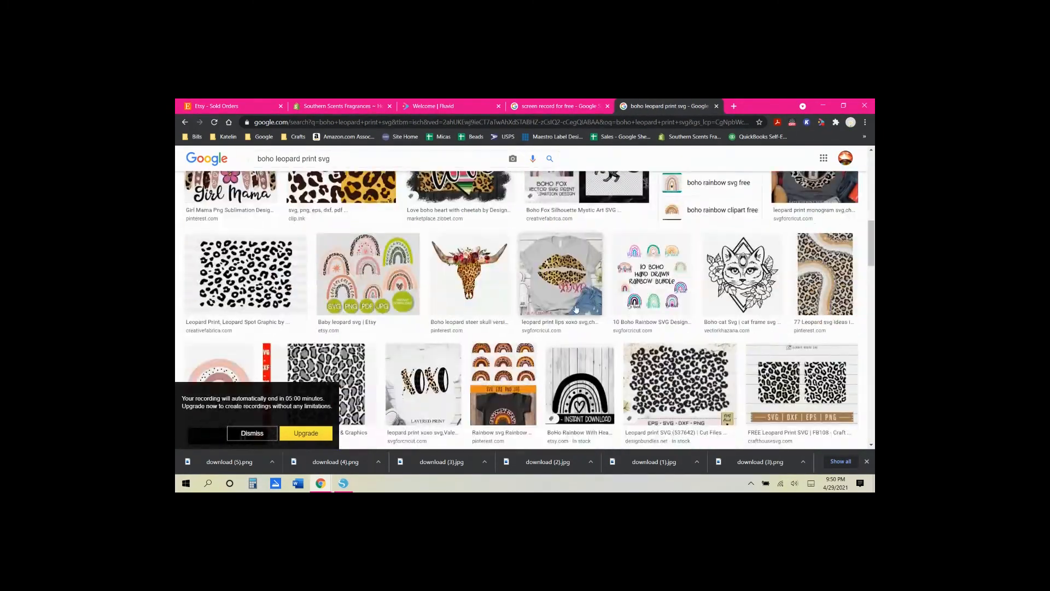
left_click(727, 245)
left_click(727, 245)
left_click(613, 106)
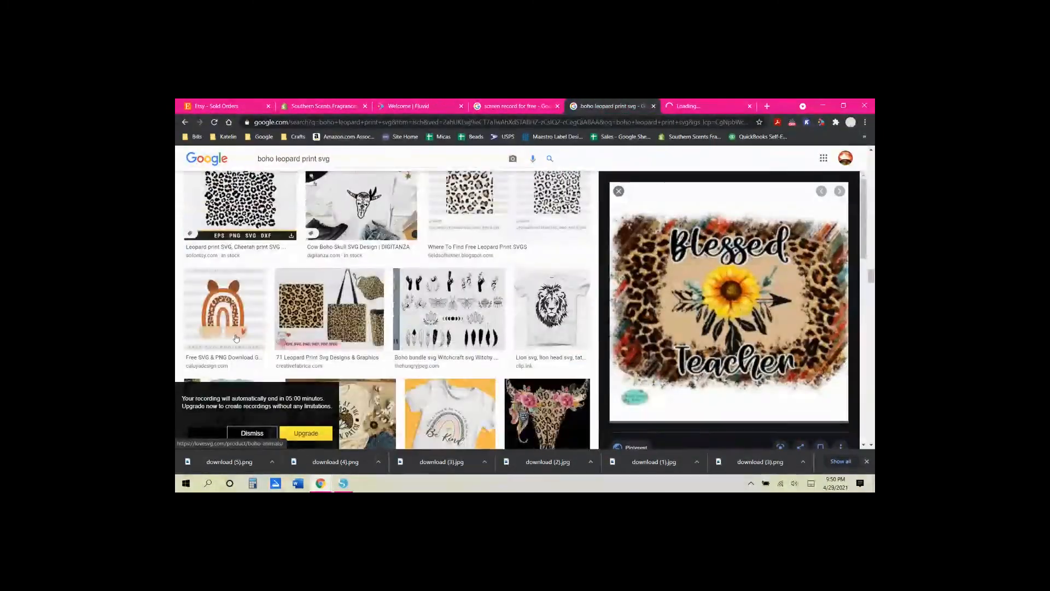
left_click(843, 190)
scroll(515, 343, "up", 15)
scroll(515, 344, "down", 12)
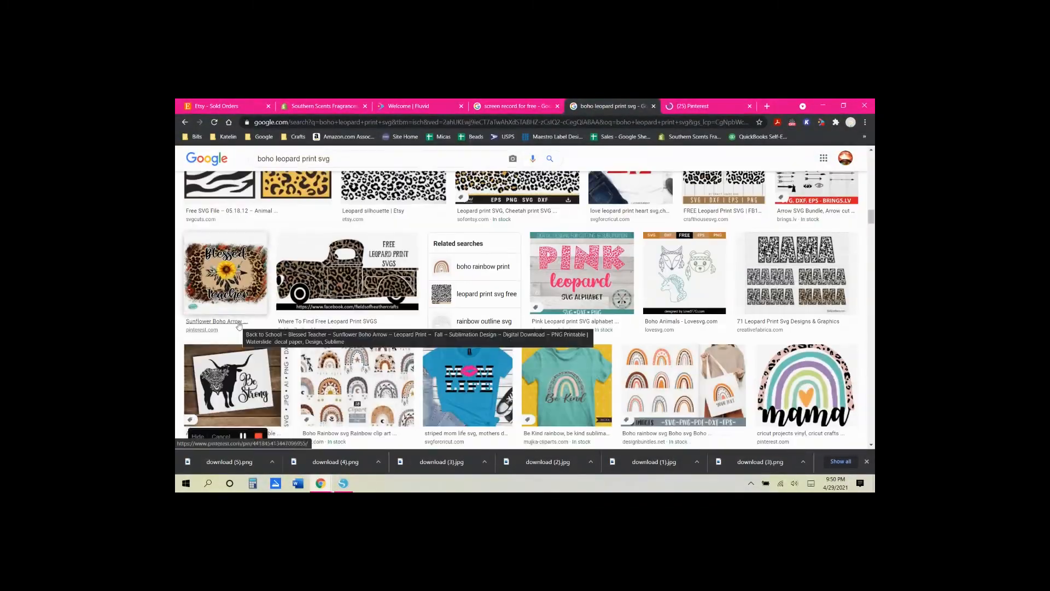
- Save the Blessed Teacher sunflower image from its Pinterest page
left_click(706, 107)
right_click(446, 277)
left_click(473, 369)
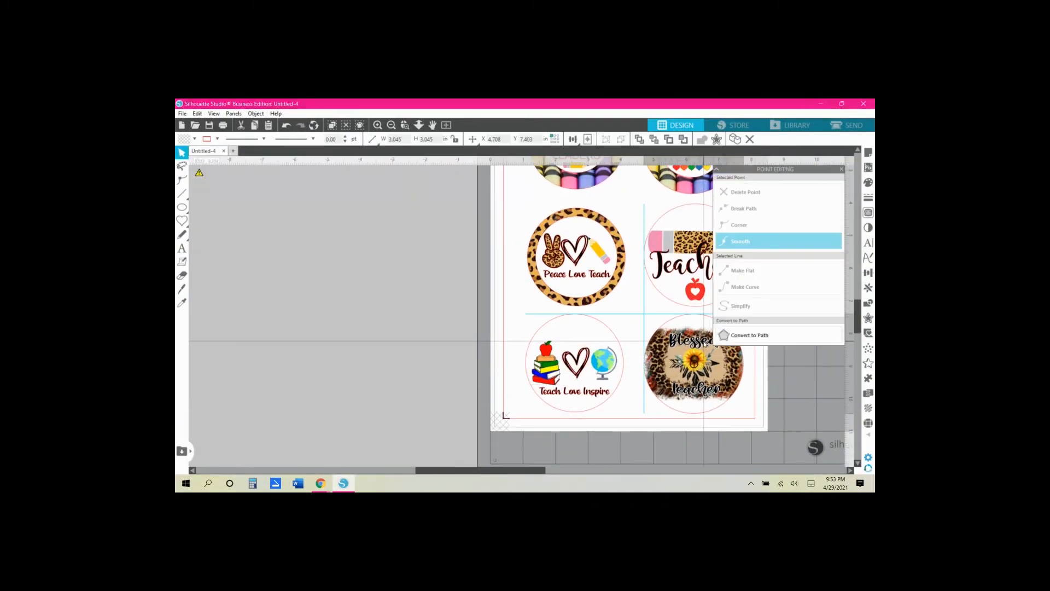
- Close the point editing settings and zoom out to examine the layout of all the teacher rounds on the page
left_click(840, 170)
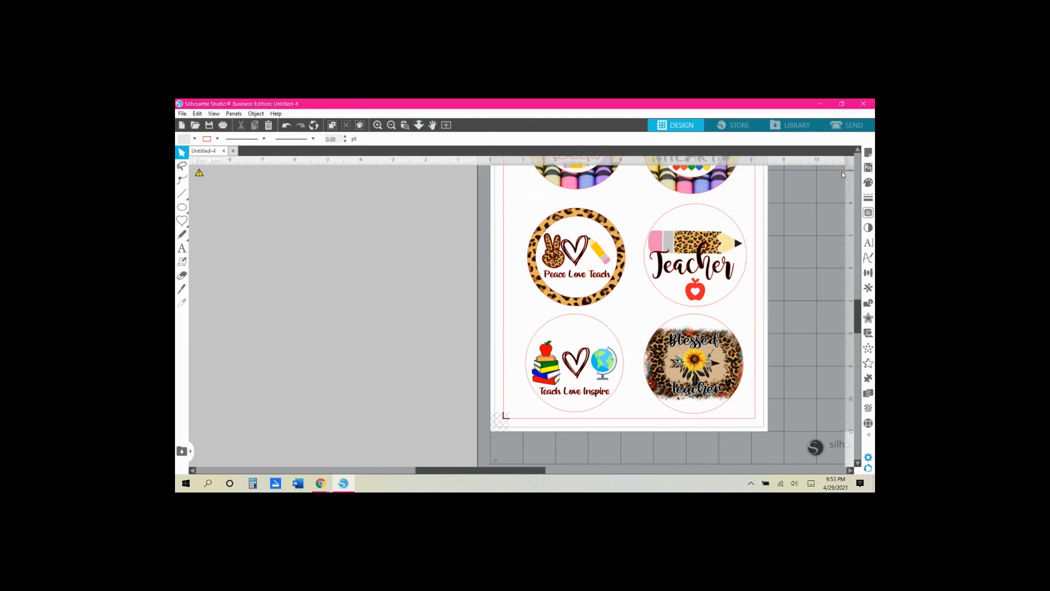
left_click_drag(491, 472, 539, 473)
scroll(723, 323, "up", 1)
scroll(849, 309, "up", 1)
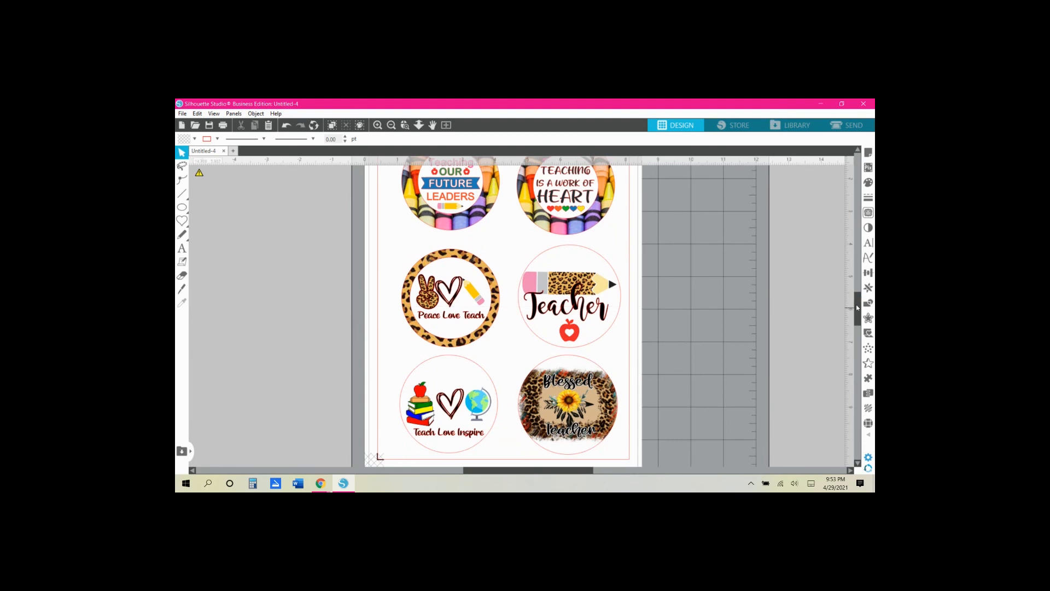
mouse_move(858, 307)
left_mouse_down()
mouse_move(858, 289)
mouse_move(861, 304)
left_mouse_up()
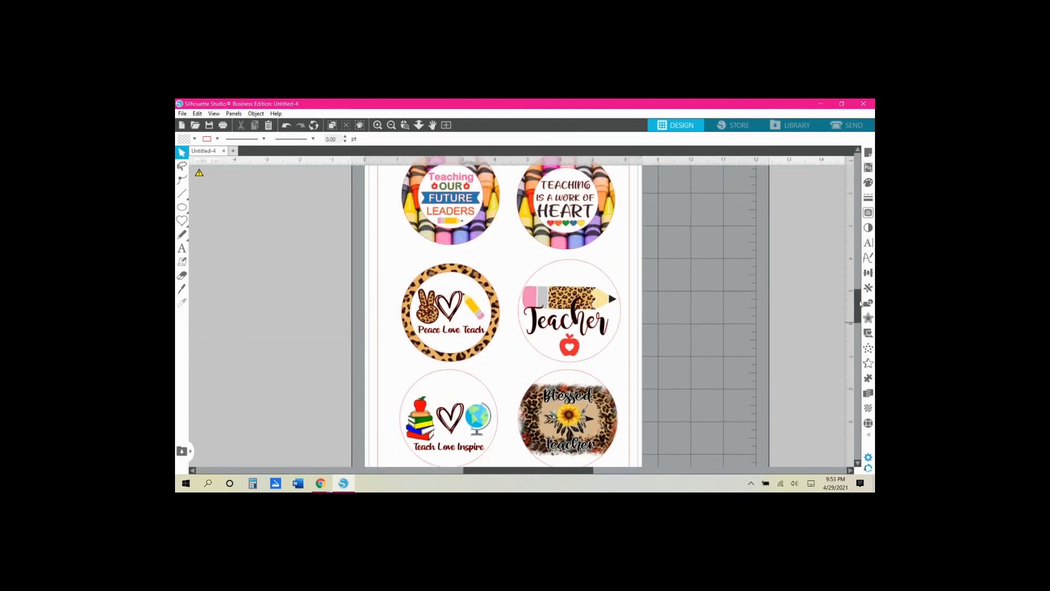
left_click(391, 126)
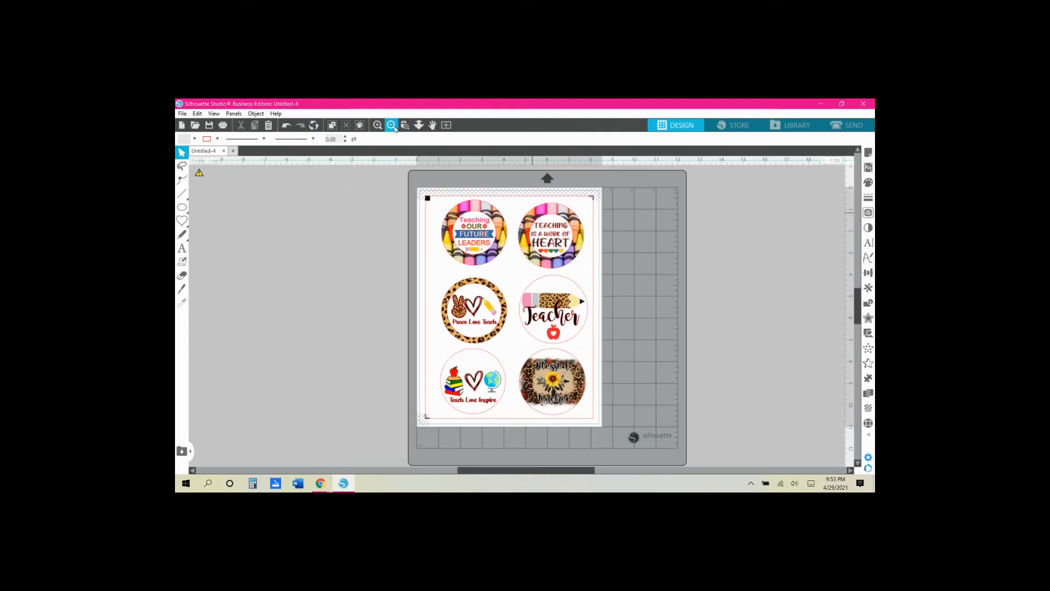